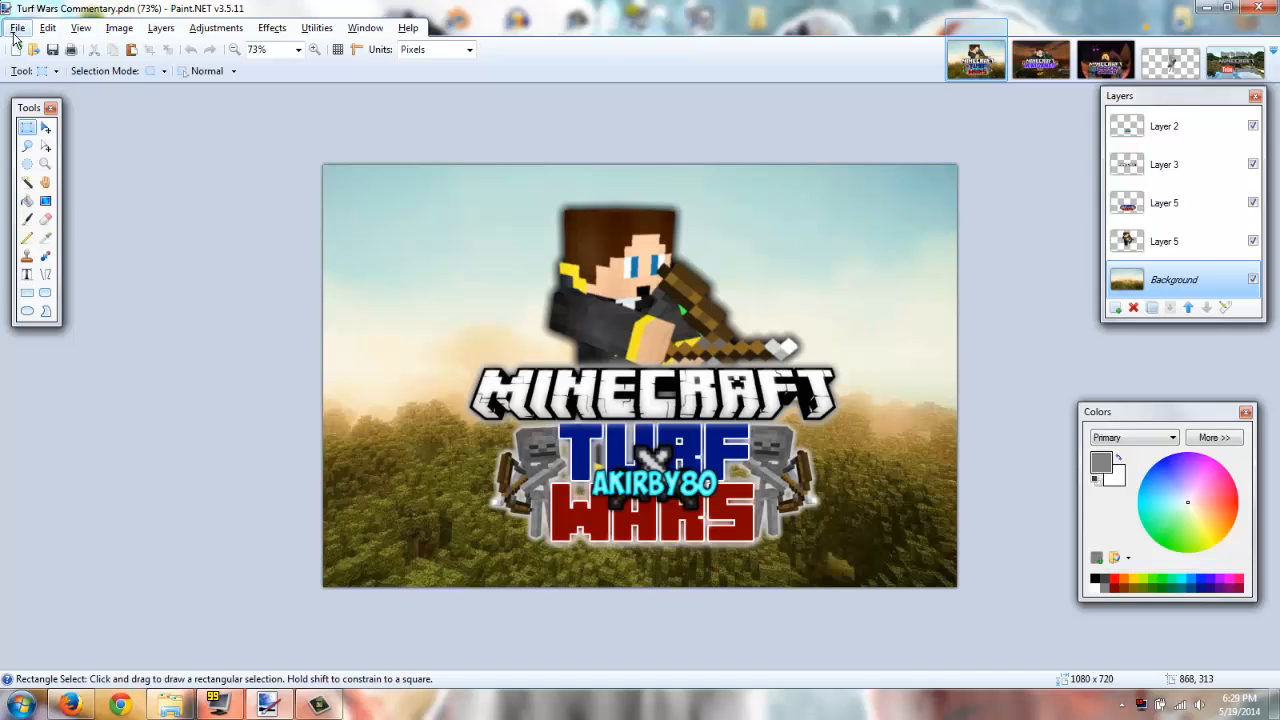
Step: Create a new blank image 1280 pixels wide and 720 pixels high
{"action": "left_click", "coordinate": [17, 28]}
{"action": "left_click", "coordinate": [30, 48]}
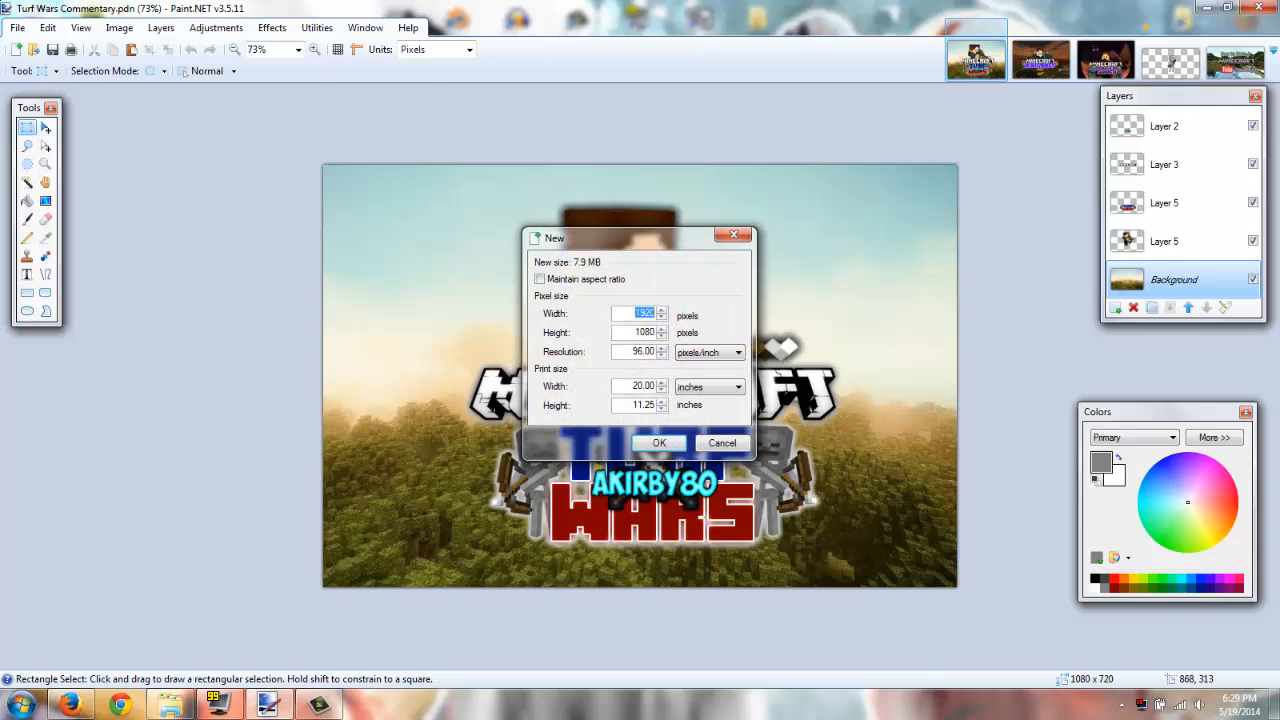
{"action": "type", "text": "1280"}
{"action": "key", "text": "Tab"}
{"action": "type", "text": "720"}
{"action": "key", "text": "Return"}
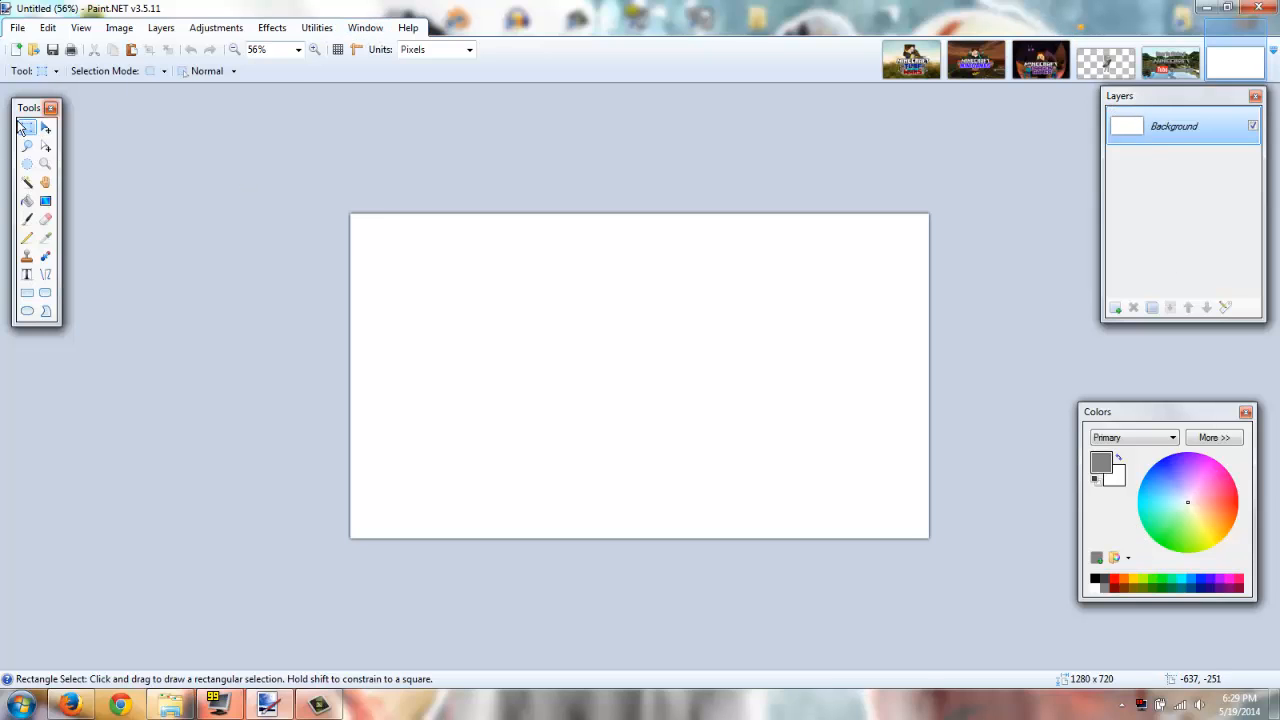
{"action": "left_click", "coordinate": [366, 29]}
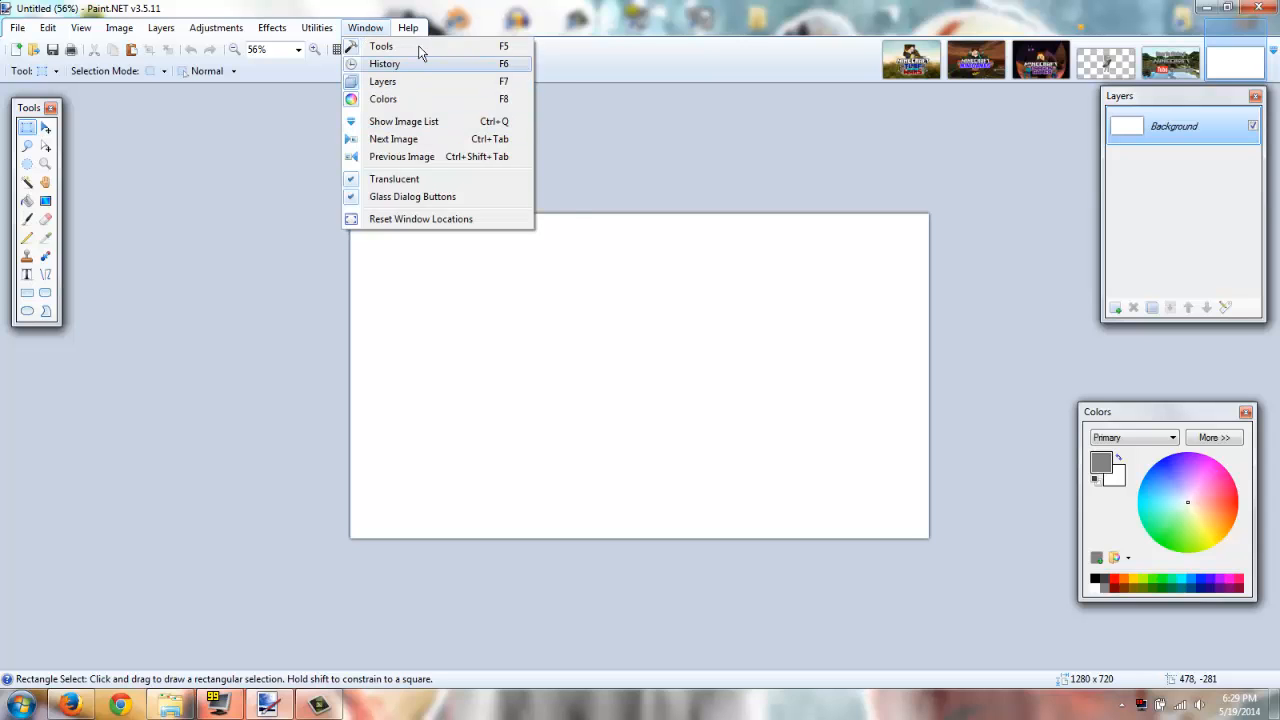
{"action": "mouse_move", "coordinate": [408, 28]}
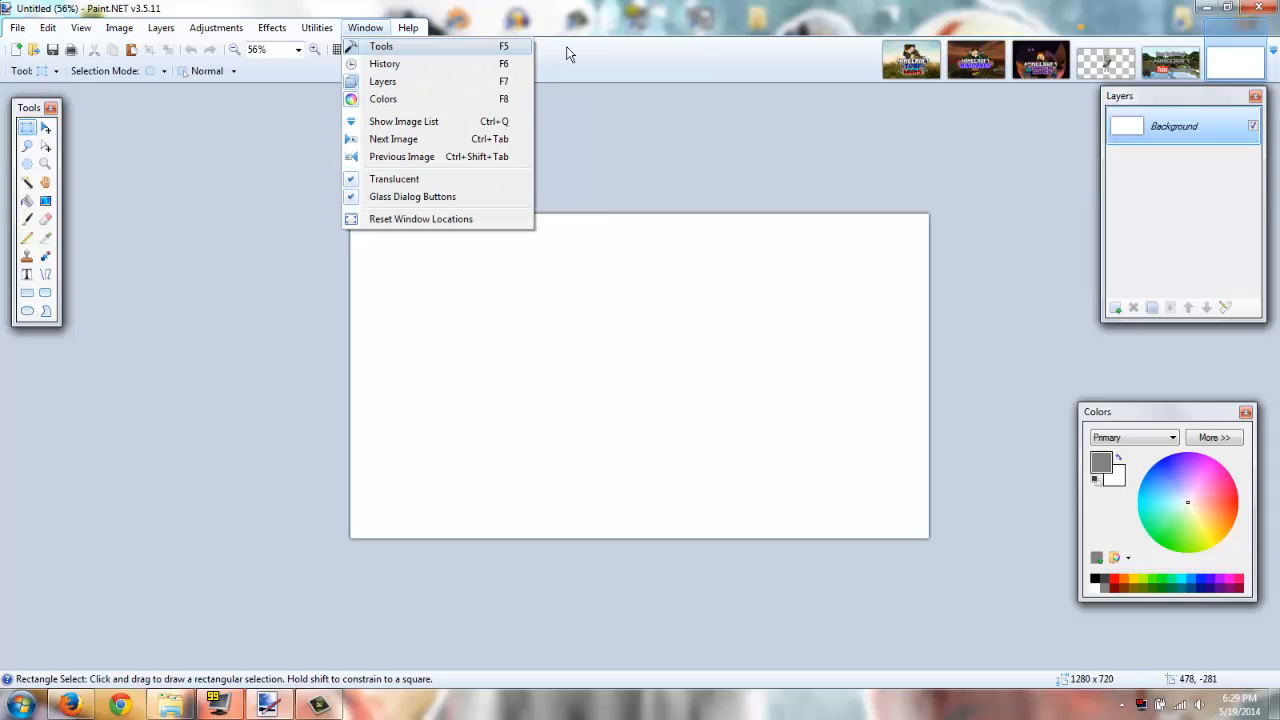
{"action": "left_click", "coordinate": [578, 147]}
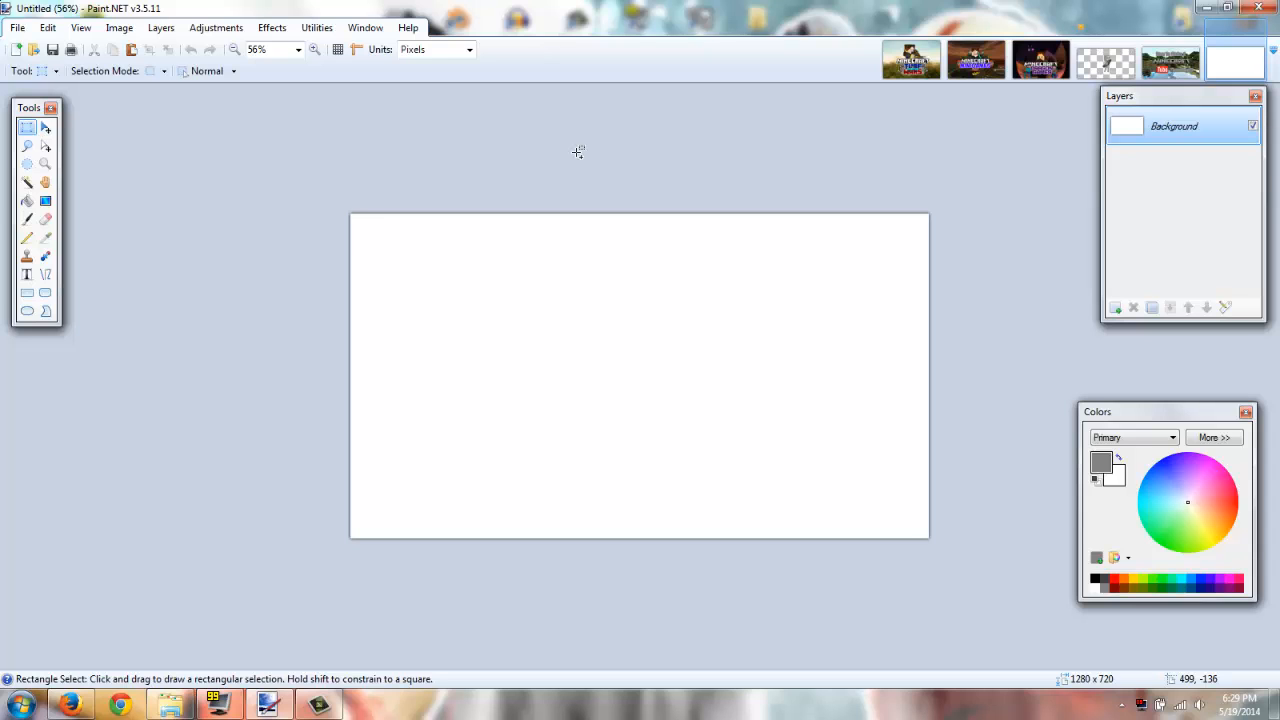
Step: Paste the copied Minecraft landscape with the canvas size kept, and scale it down to just cover the whole canvas
{"action": "key", "text": "ctrl+v"}
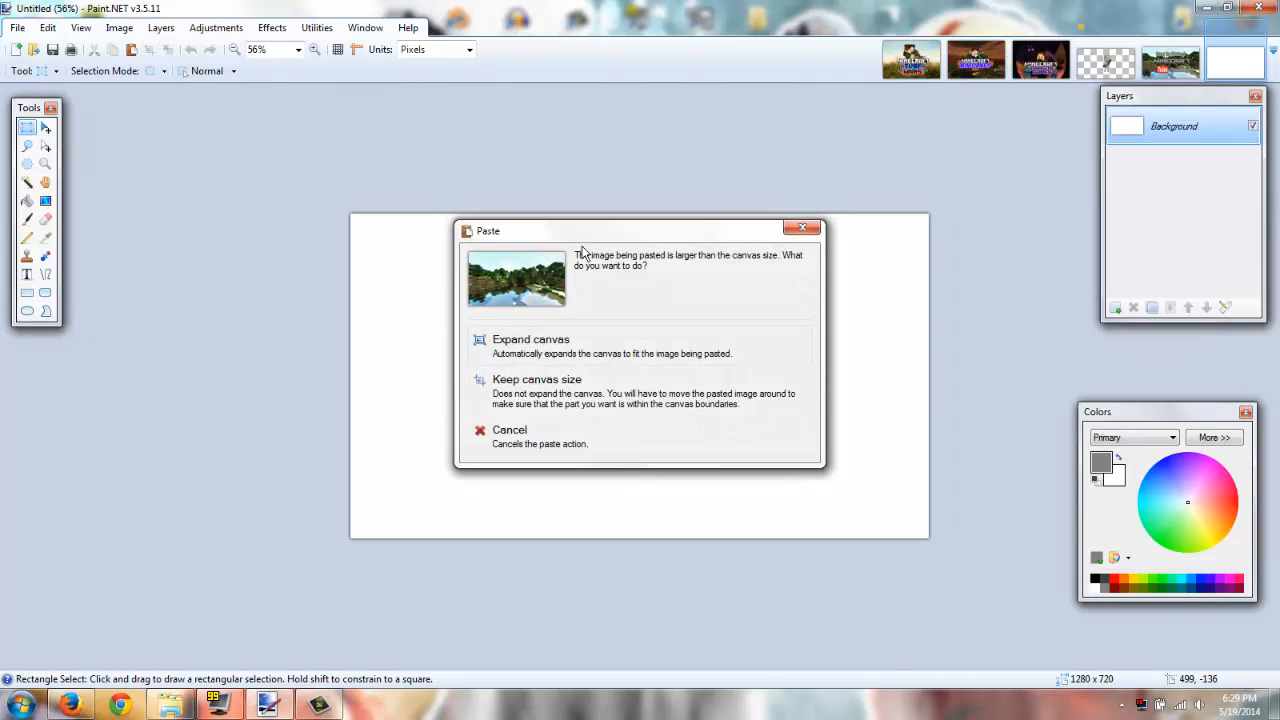
{"action": "left_click", "coordinate": [545, 392]}
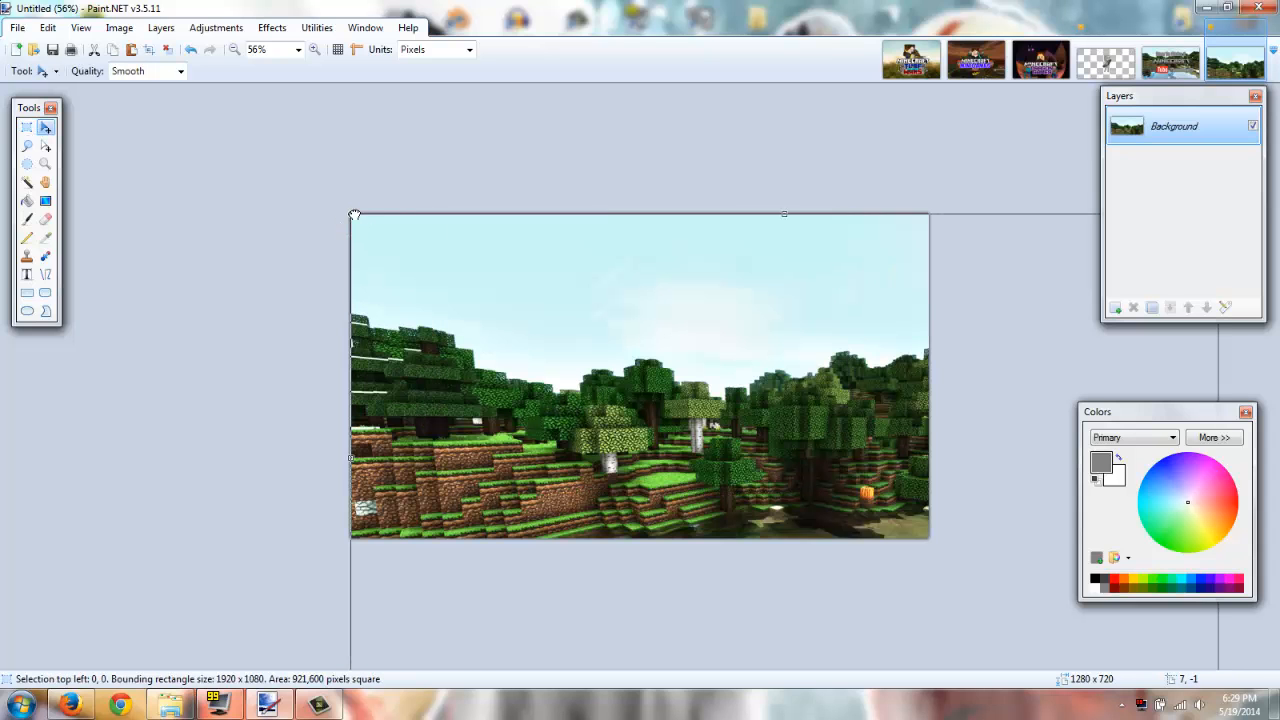
{"action": "left_click_drag", "start_coordinate": [360, 218], "coordinate": [415, 241]}
{"action": "left_click_drag", "start_coordinate": [903, 527], "coordinate": [940, 550]}
{"action": "left_click_drag", "start_coordinate": [337, 214], "coordinate": [325, 202]}
{"action": "left_click", "coordinate": [27, 127]}
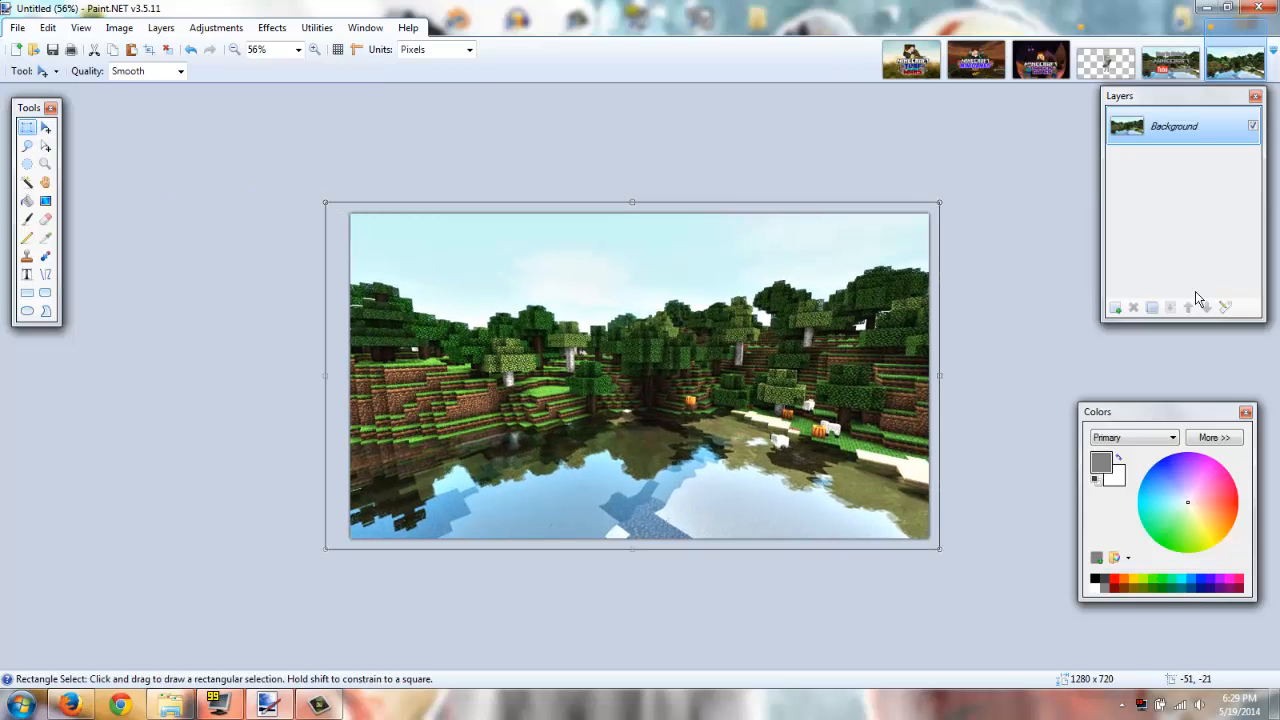
Step: Add four empty layers above the background and make Layer 2 active
{"action": "left_click", "coordinate": [1117, 308]}
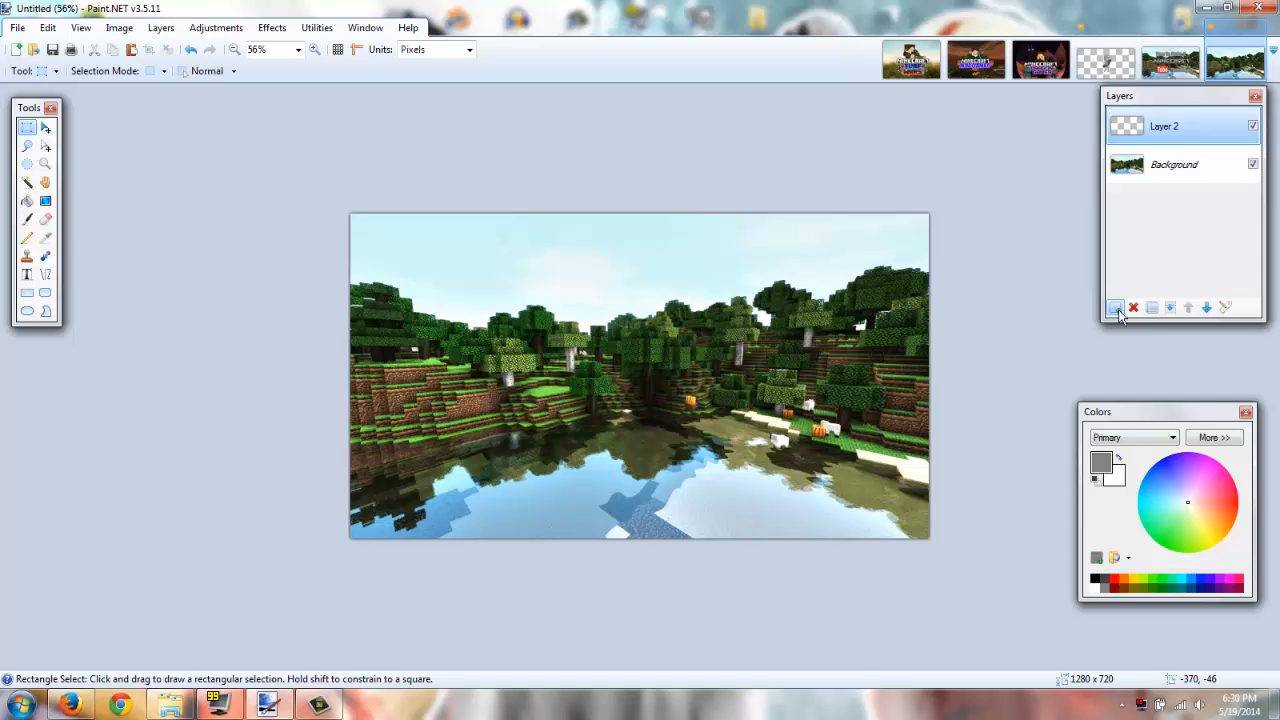
{"action": "left_click", "coordinate": [1117, 308]}
{"action": "left_click", "coordinate": [1117, 308]}
{"action": "left_click", "coordinate": [1117, 308]}
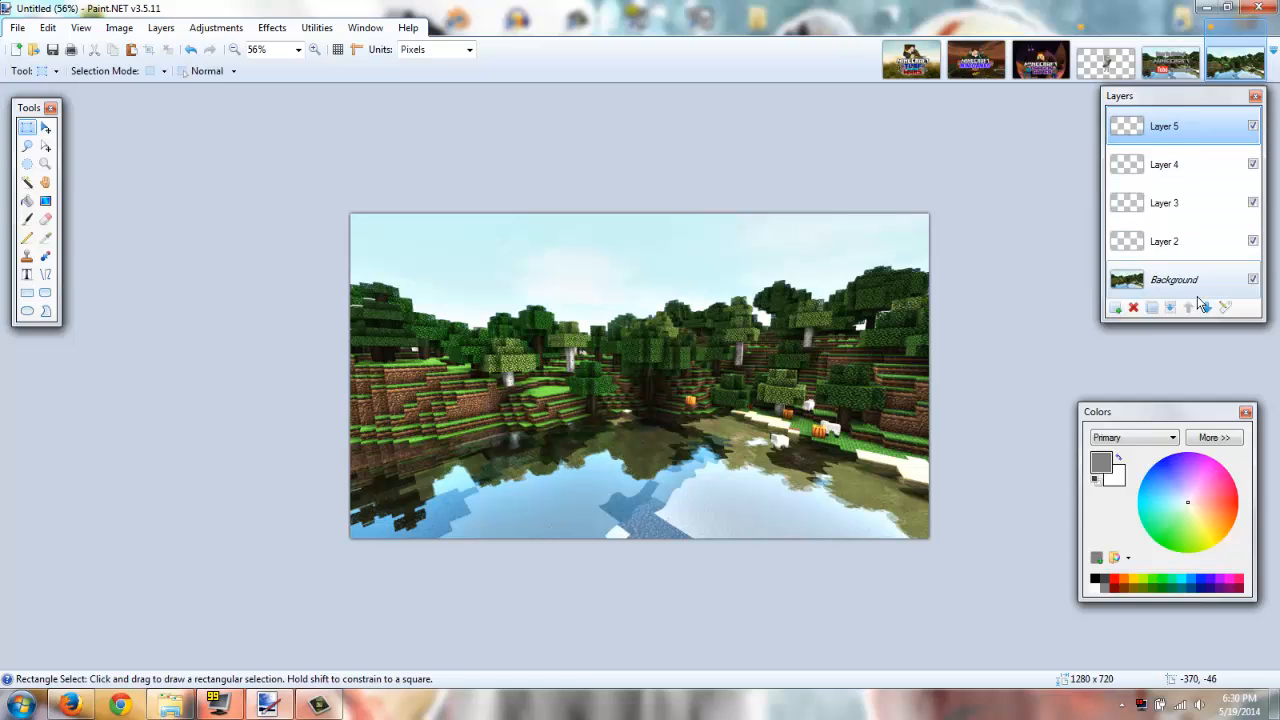
{"action": "left_click", "coordinate": [1148, 242]}
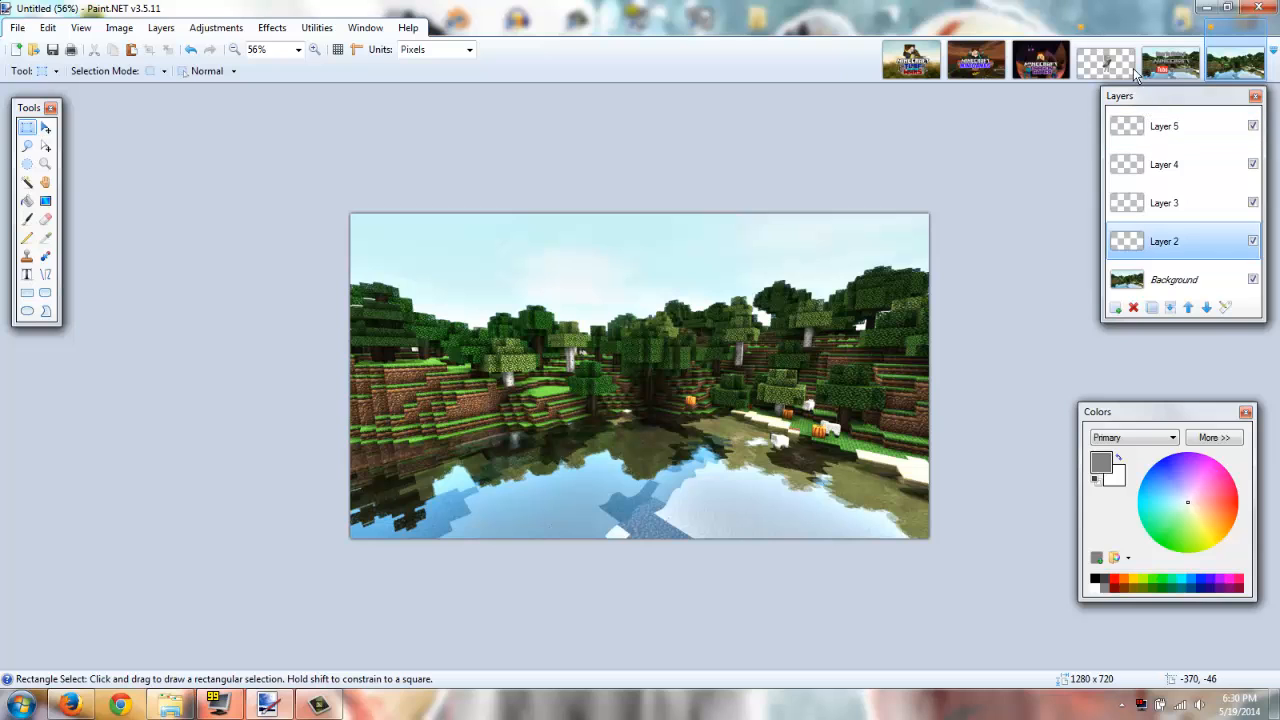
Step: Cut the skeleton out of the 2.png image with a rectangular selection of about 570 × 672 pixels
{"action": "left_click", "coordinate": [1105, 60]}
{"action": "left_click_drag", "start_coordinate": [455, 136], "coordinate": [788, 509]}
{"action": "left_click_drag", "start_coordinate": [472, 151], "coordinate": [832, 576]}
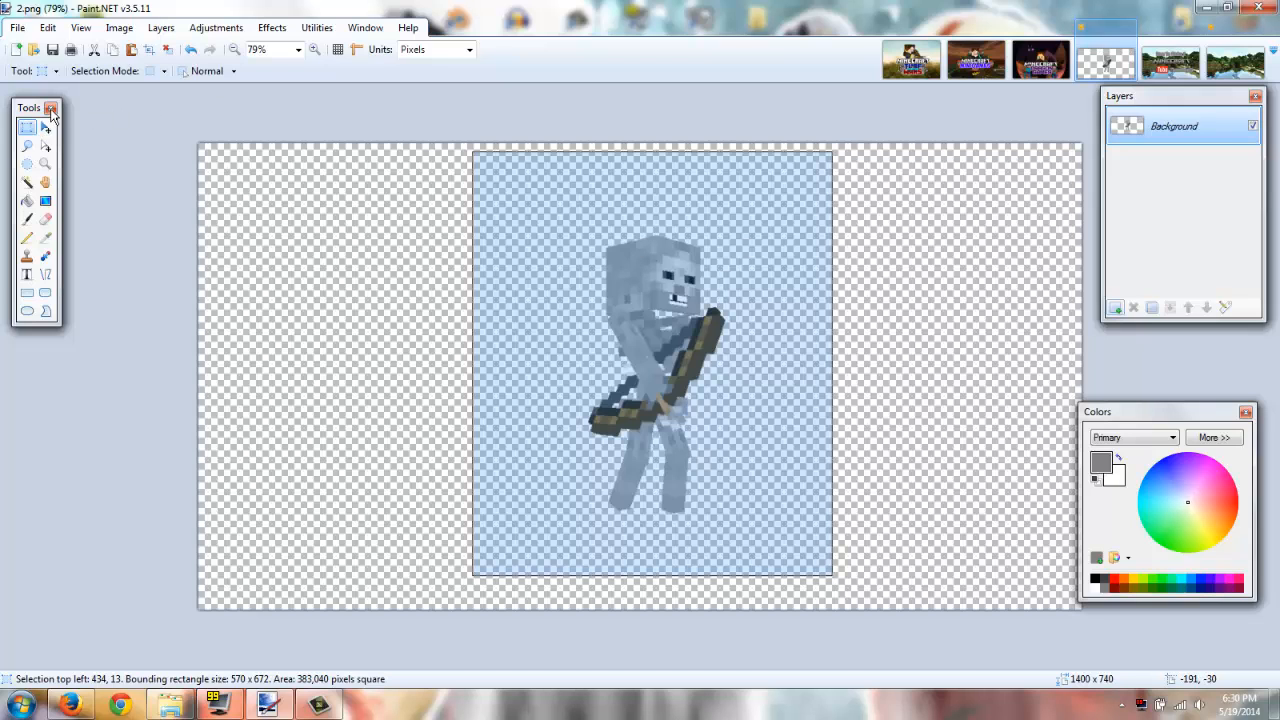
Step: Close the YouTube Thumbnail.jpg image and return to the untitled landscape image
{"action": "left_click", "coordinate": [925, 70]}
{"action": "left_click", "coordinate": [972, 65]}
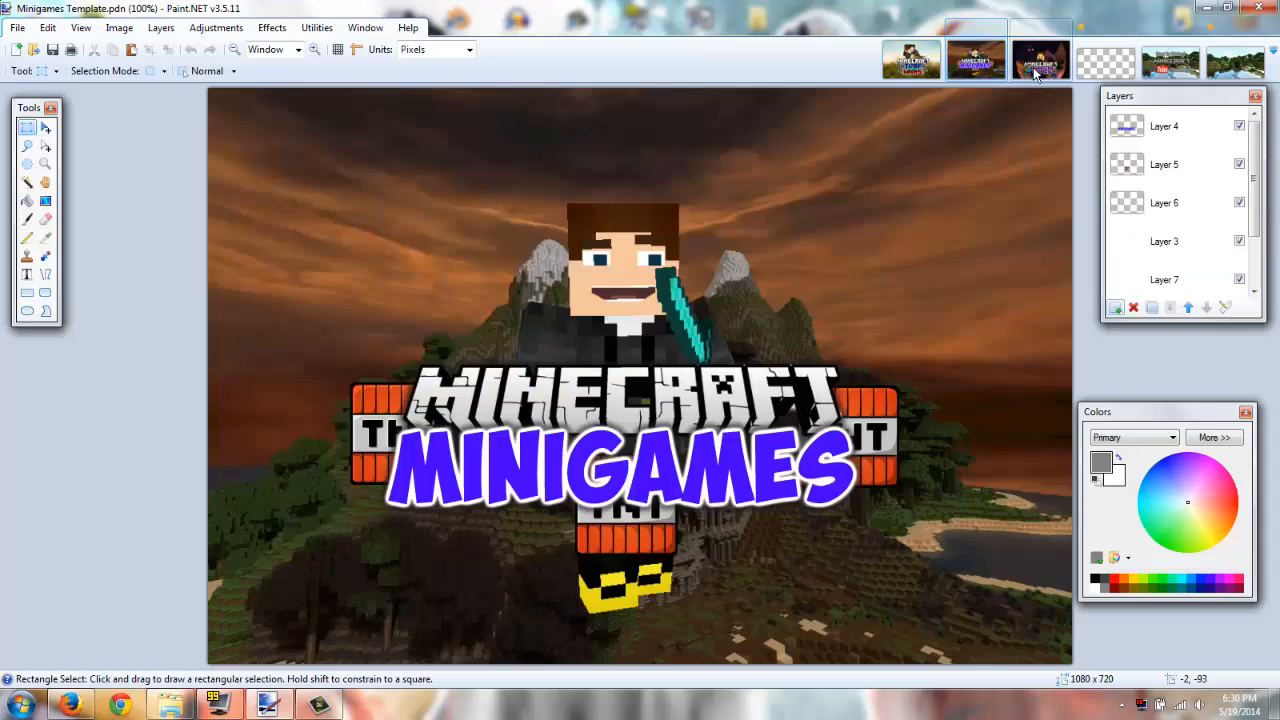
{"action": "left_click", "coordinate": [1040, 62]}
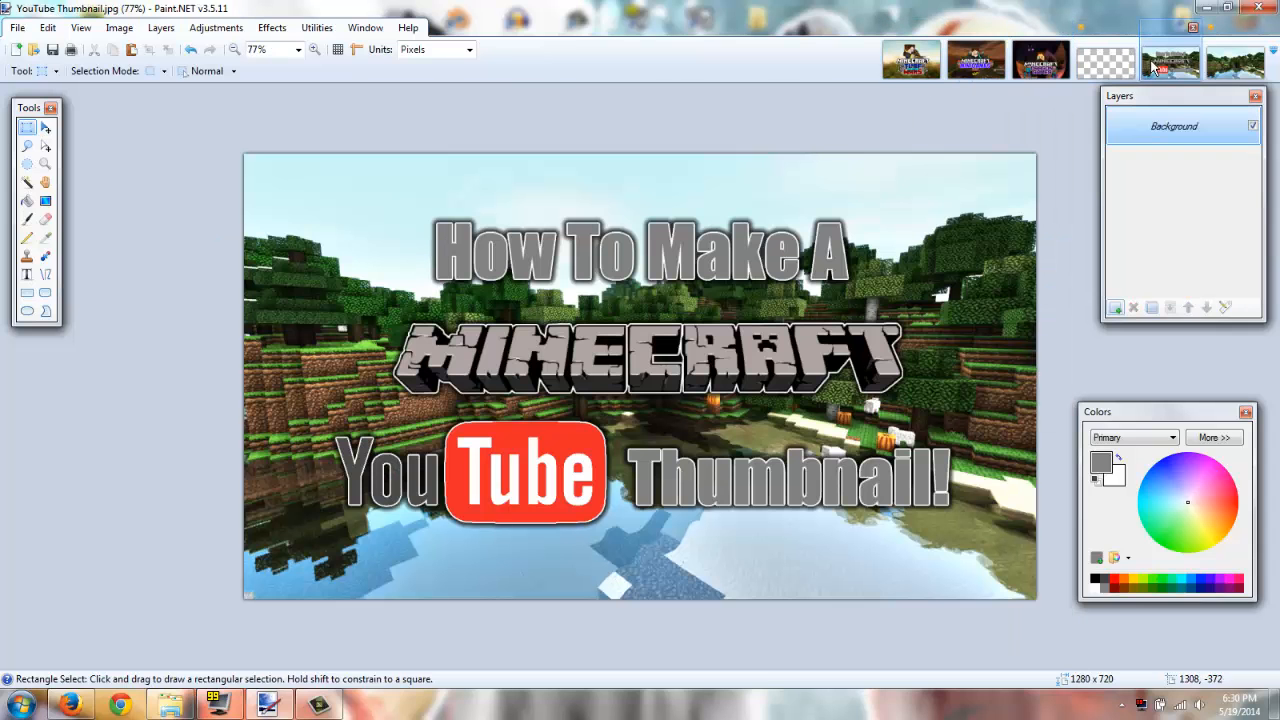
{"action": "left_click", "coordinate": [1143, 72]}
{"action": "left_click", "coordinate": [1245, 75]}
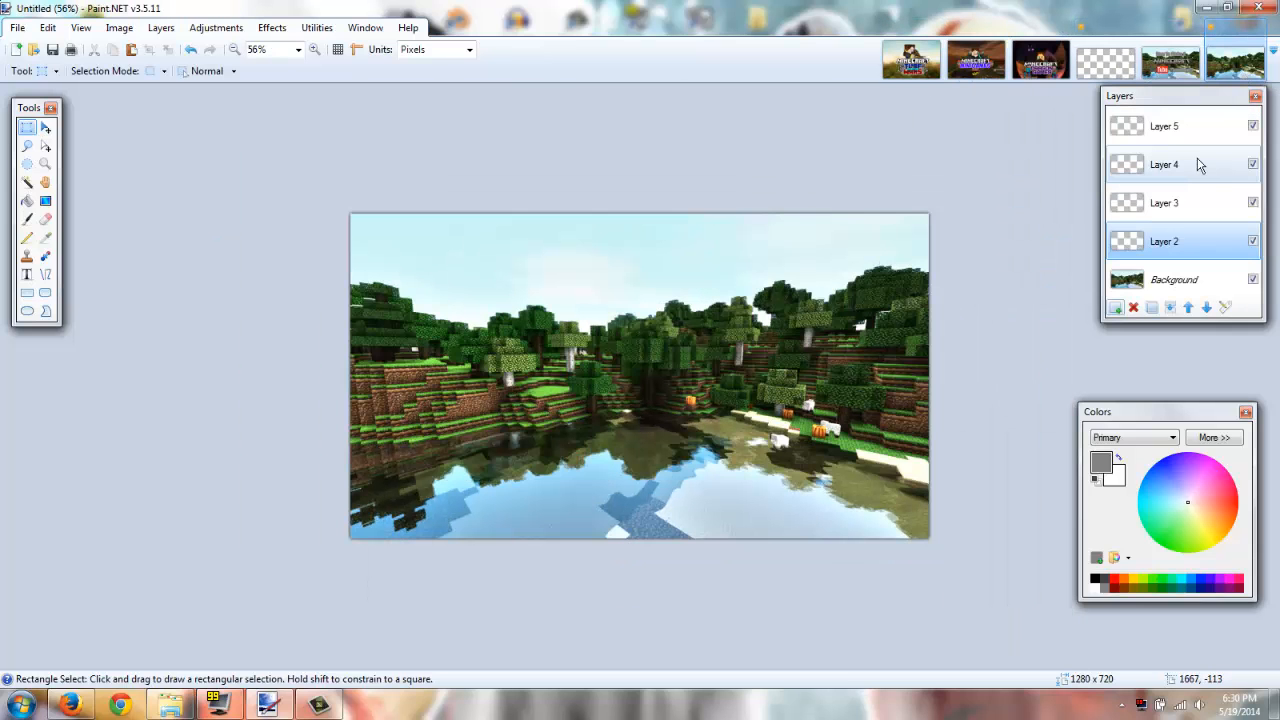
{"action": "left_click", "coordinate": [1196, 46]}
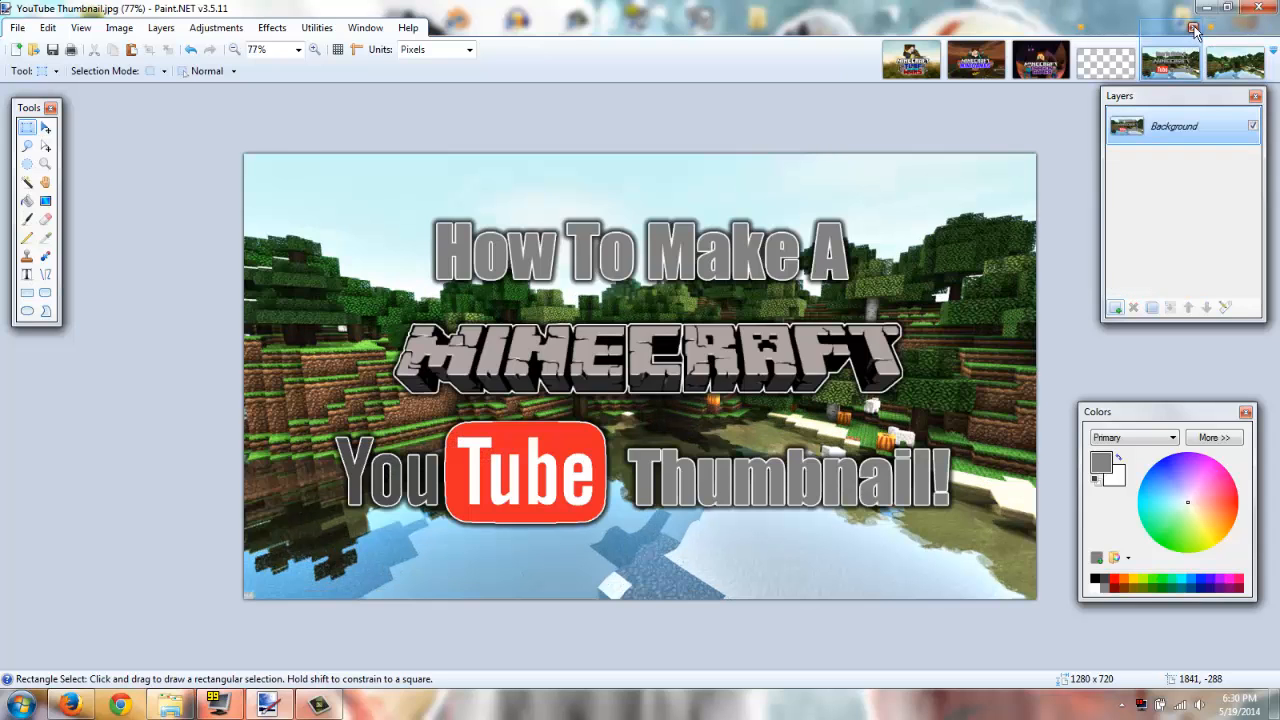
{"action": "left_click", "coordinate": [1136, 64]}
{"action": "left_click", "coordinate": [1236, 62]}
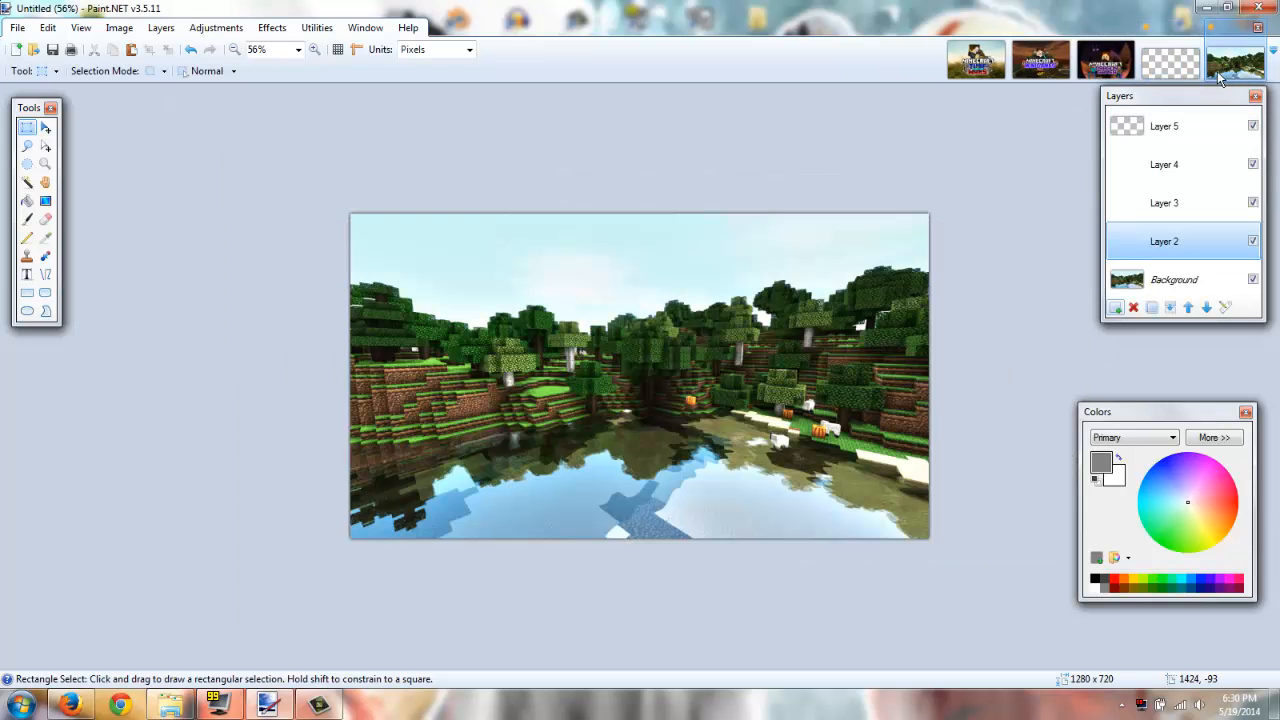
Step: Paste the skeleton onto Layer 2, enlarge it to about 739 × 937 pixels and lower it to the canvas's bottom edge
{"action": "key", "text": "ctrl+v"}
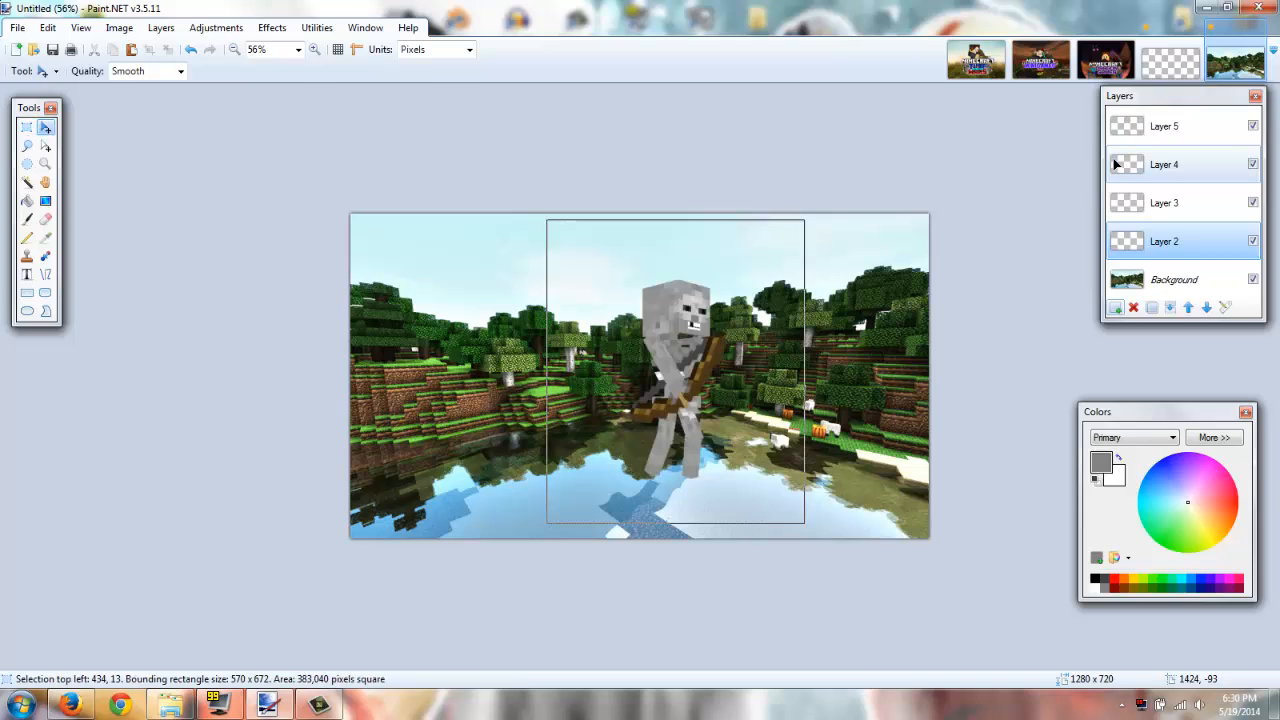
{"action": "left_click_drag", "start_coordinate": [529, 209], "coordinate": [470, 150]}
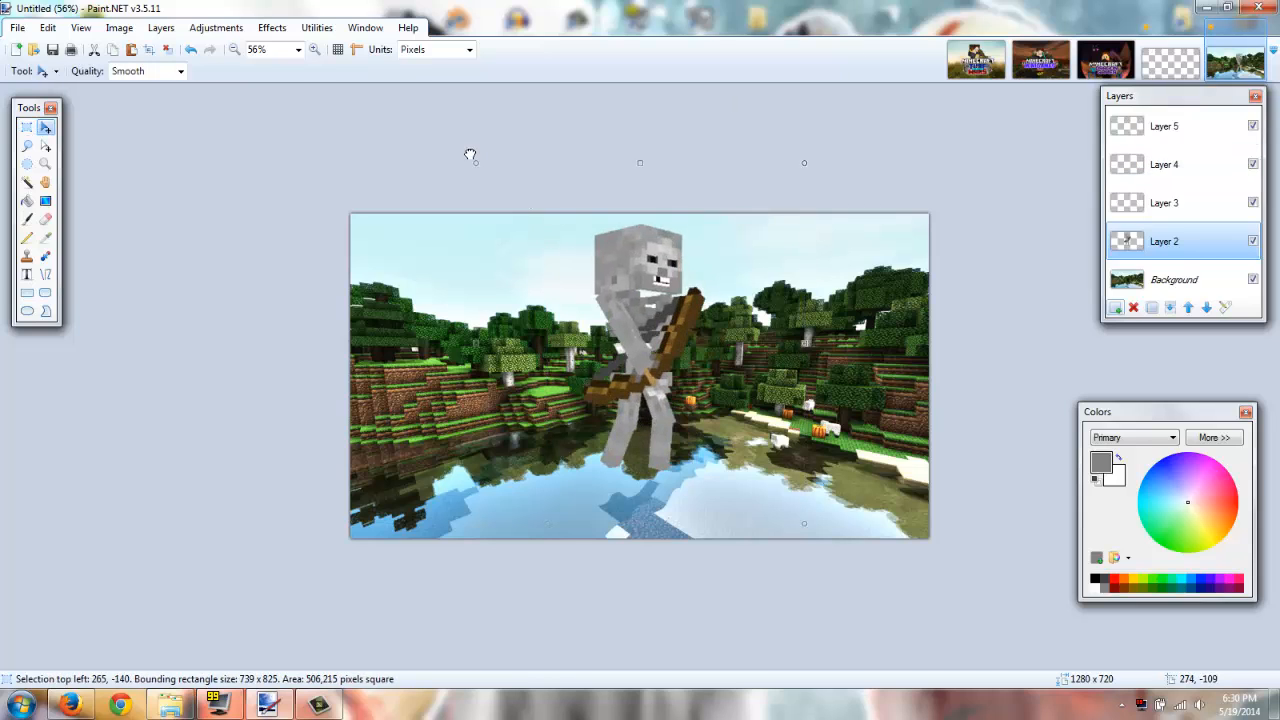
{"action": "left_click_drag", "start_coordinate": [637, 523], "coordinate": [637, 573]}
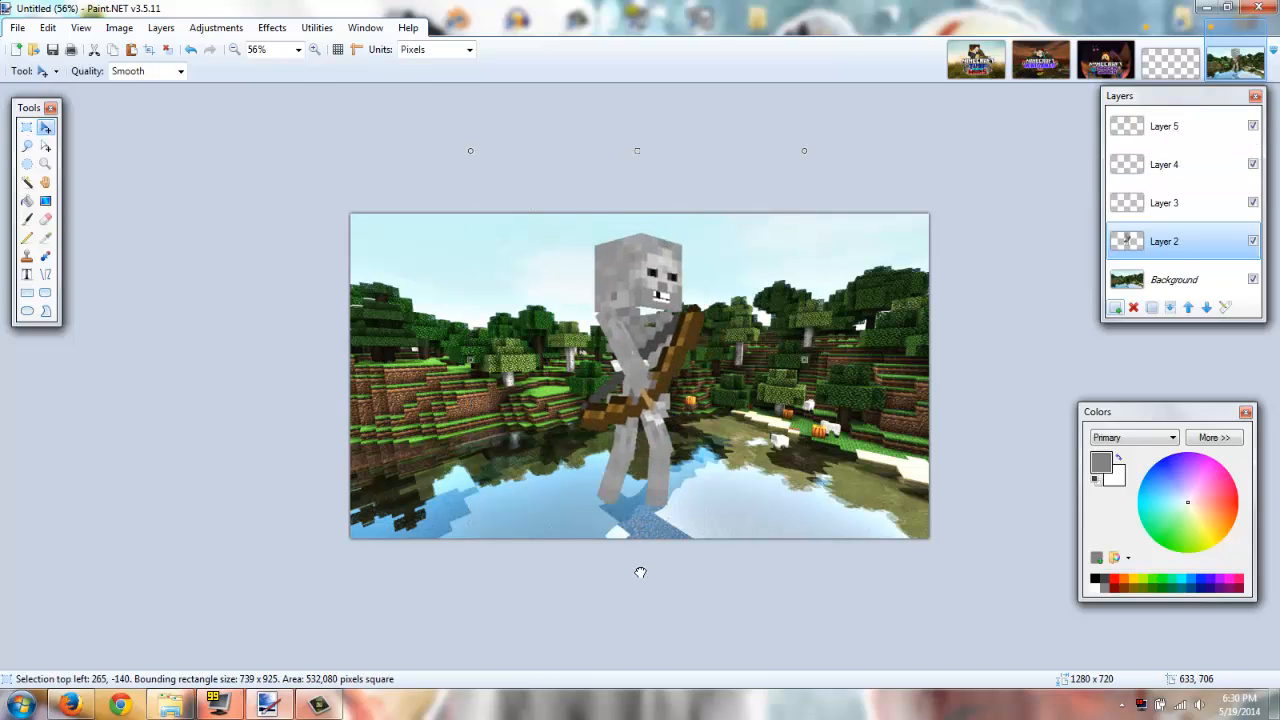
{"action": "left_click_drag", "start_coordinate": [654, 483], "coordinate": [656, 491]}
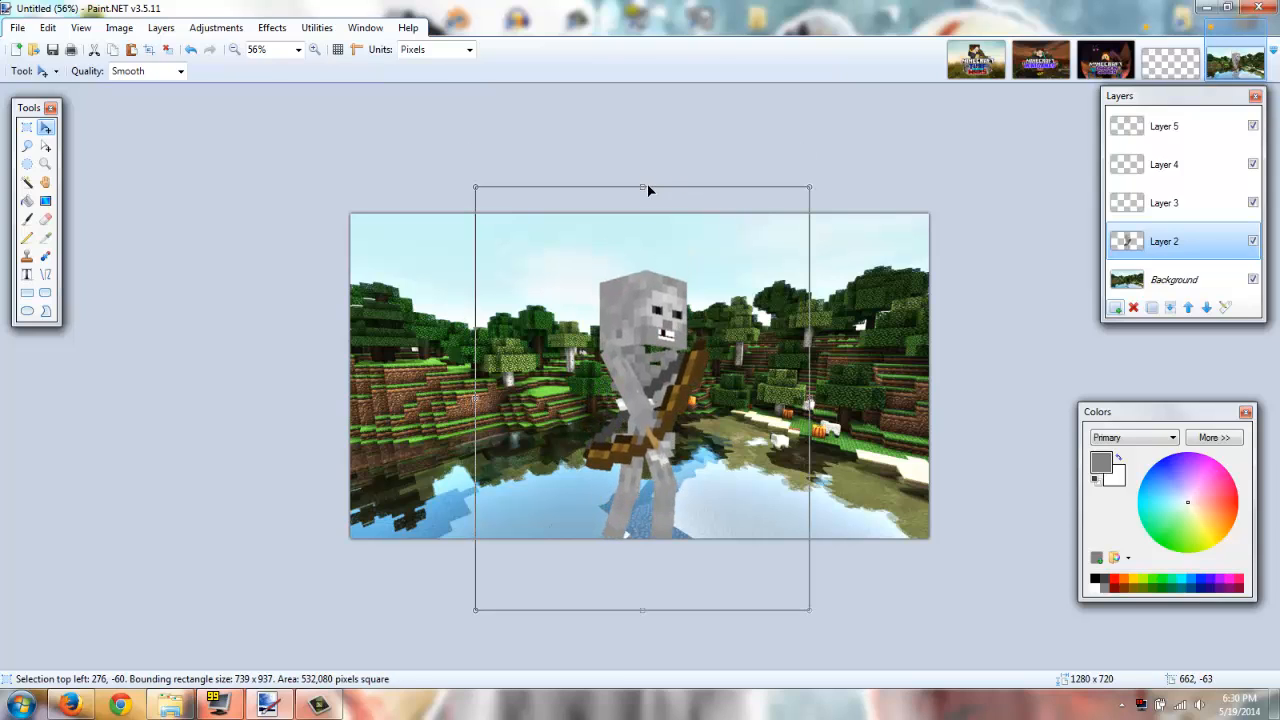
Step: Stretch the skeleton slightly taller and wider, nudge it near the canvas centre and clear the selection
{"action": "left_click_drag", "start_coordinate": [651, 190], "coordinate": [640, 175]}
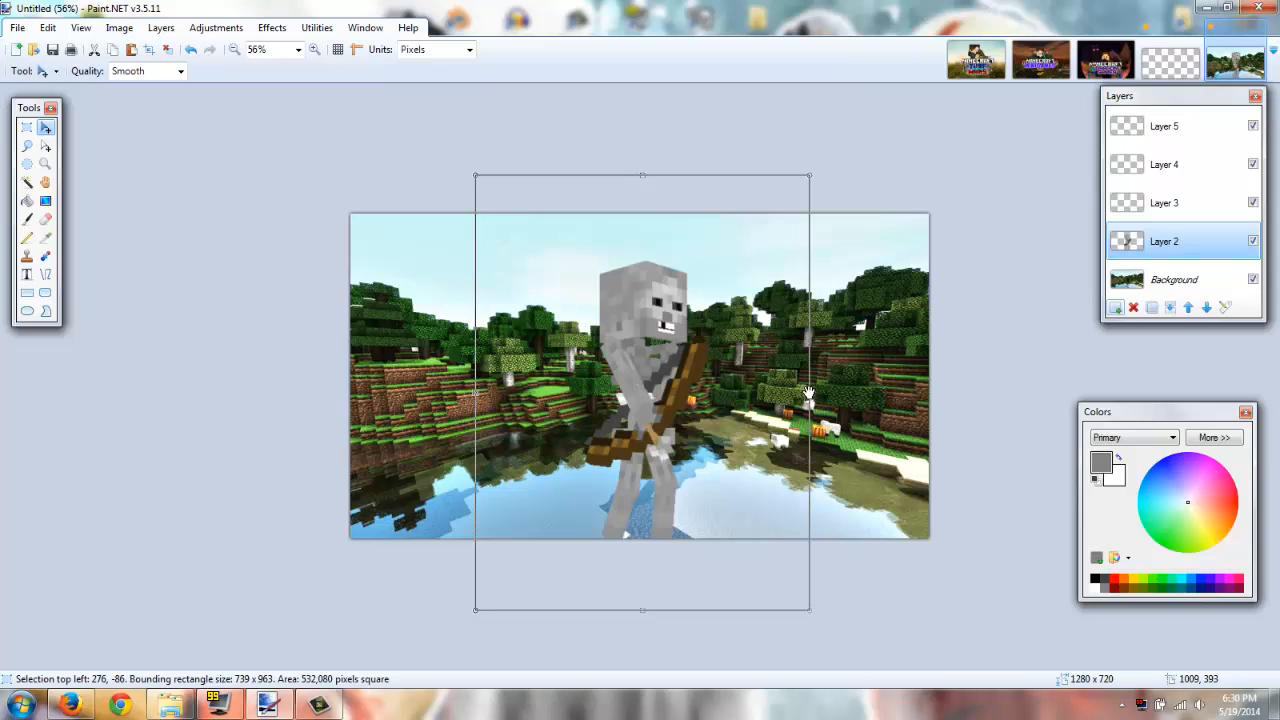
{"action": "left_click_drag", "start_coordinate": [809, 392], "coordinate": [817, 392]}
{"action": "left_click_drag", "start_coordinate": [646, 175], "coordinate": [646, 167]}
{"action": "left_click_drag", "start_coordinate": [657, 349], "coordinate": [660, 346]}
{"action": "left_click", "coordinate": [27, 127]}
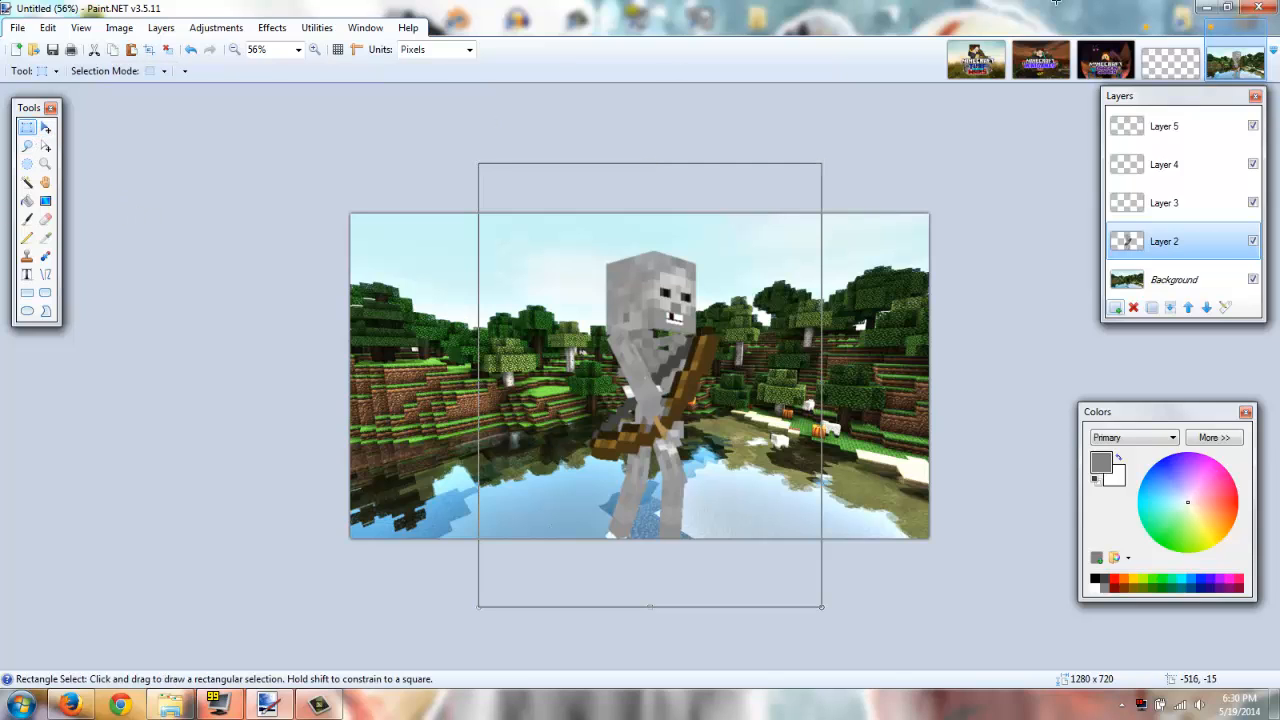
{"action": "key", "text": "ctrl+d"}
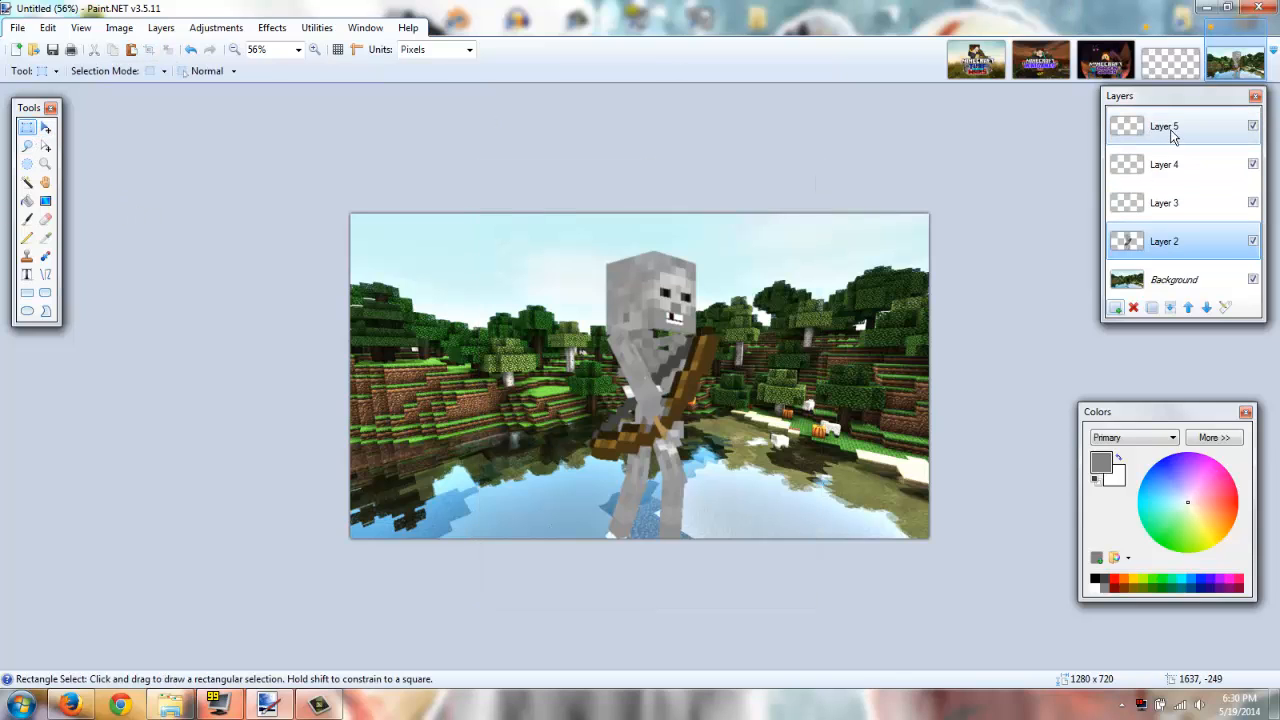
Step: Make Layer 5 active and copy the minecraft-logo-white image from the Logos folder in Windows Explorer
{"action": "left_click", "coordinate": [1170, 132]}
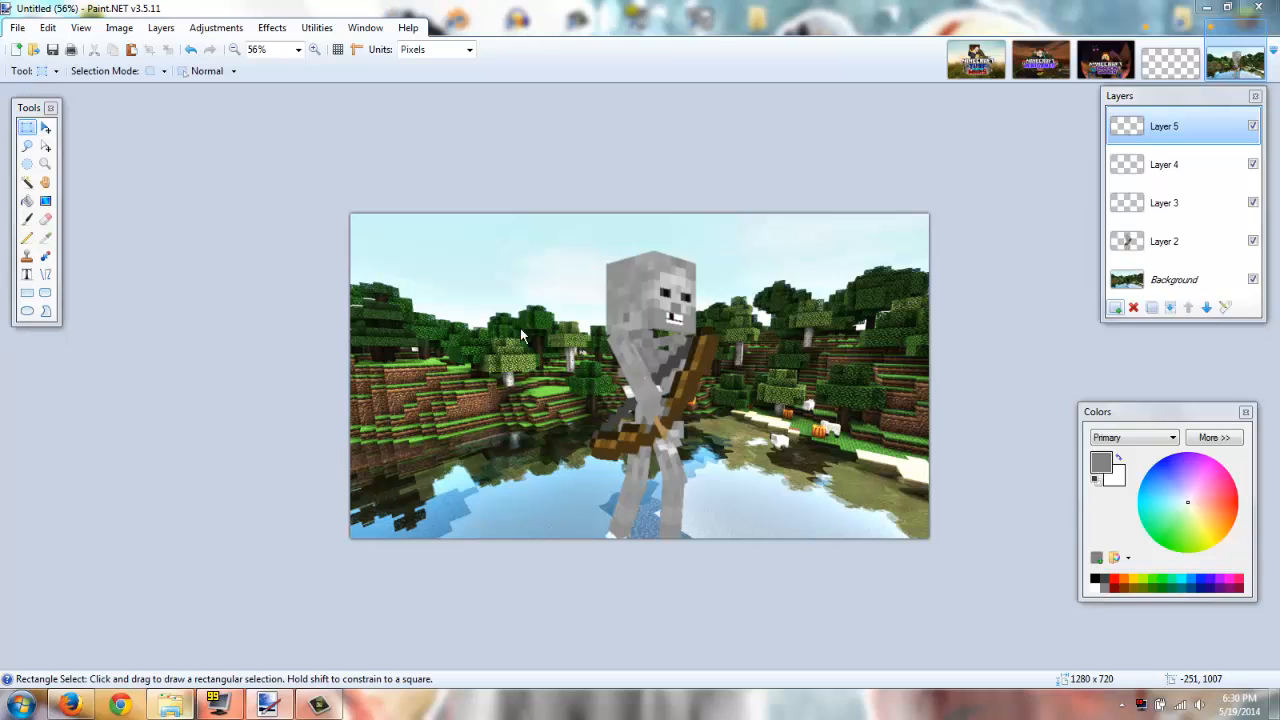
{"action": "left_click", "coordinate": [172, 712]}
{"action": "left_click", "coordinate": [733, 66]}
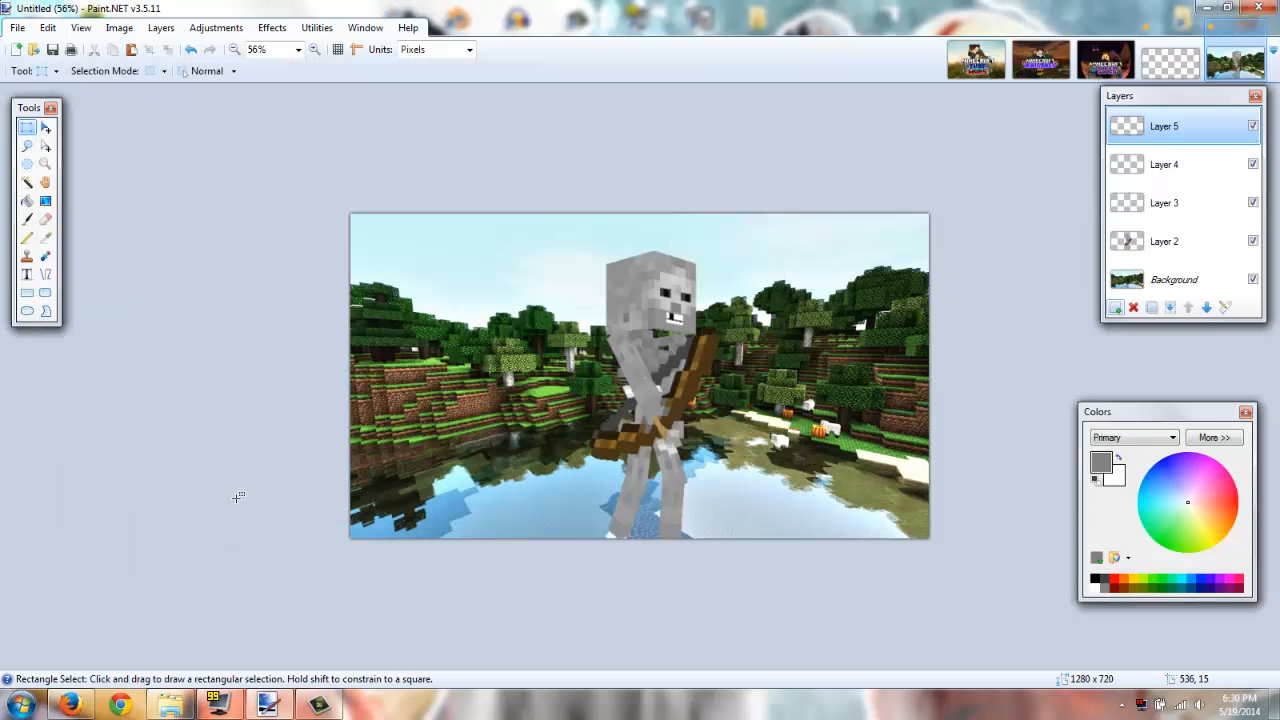
{"action": "left_click", "coordinate": [179, 706]}
{"action": "left_click", "coordinate": [573, 178]}
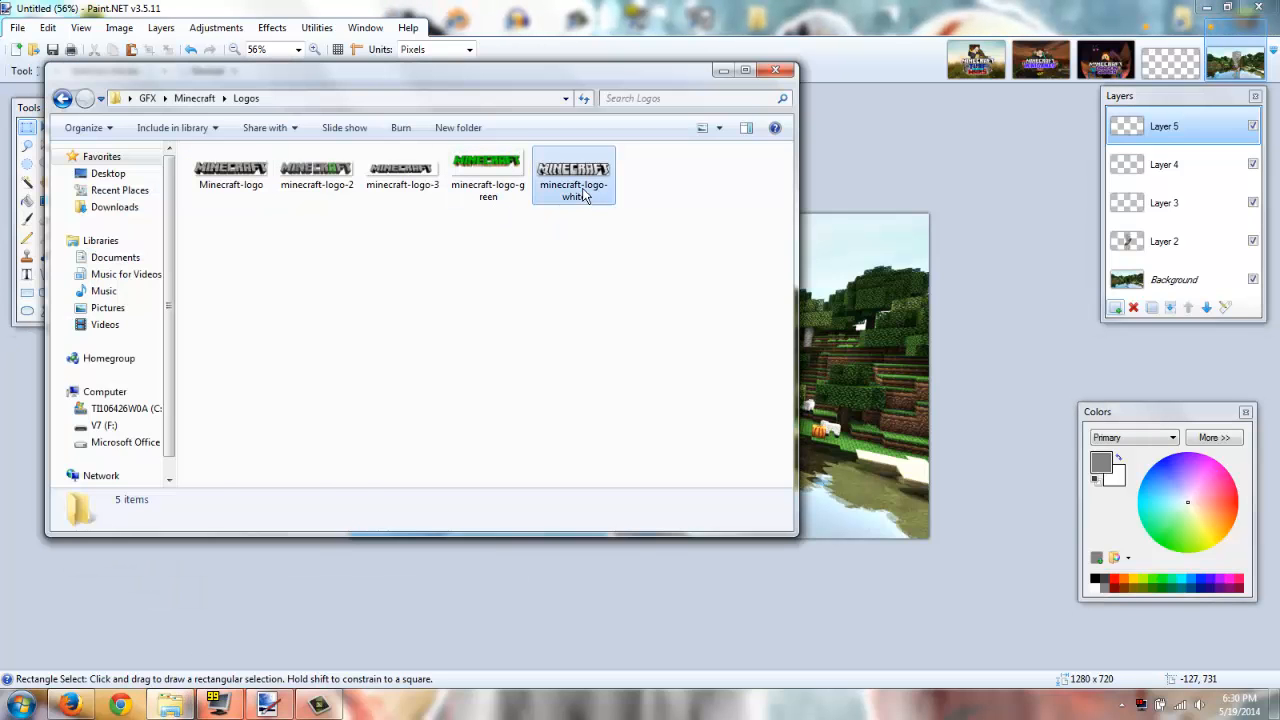
{"action": "key", "text": "Return"}
{"action": "right_click", "coordinate": [620, 324]}
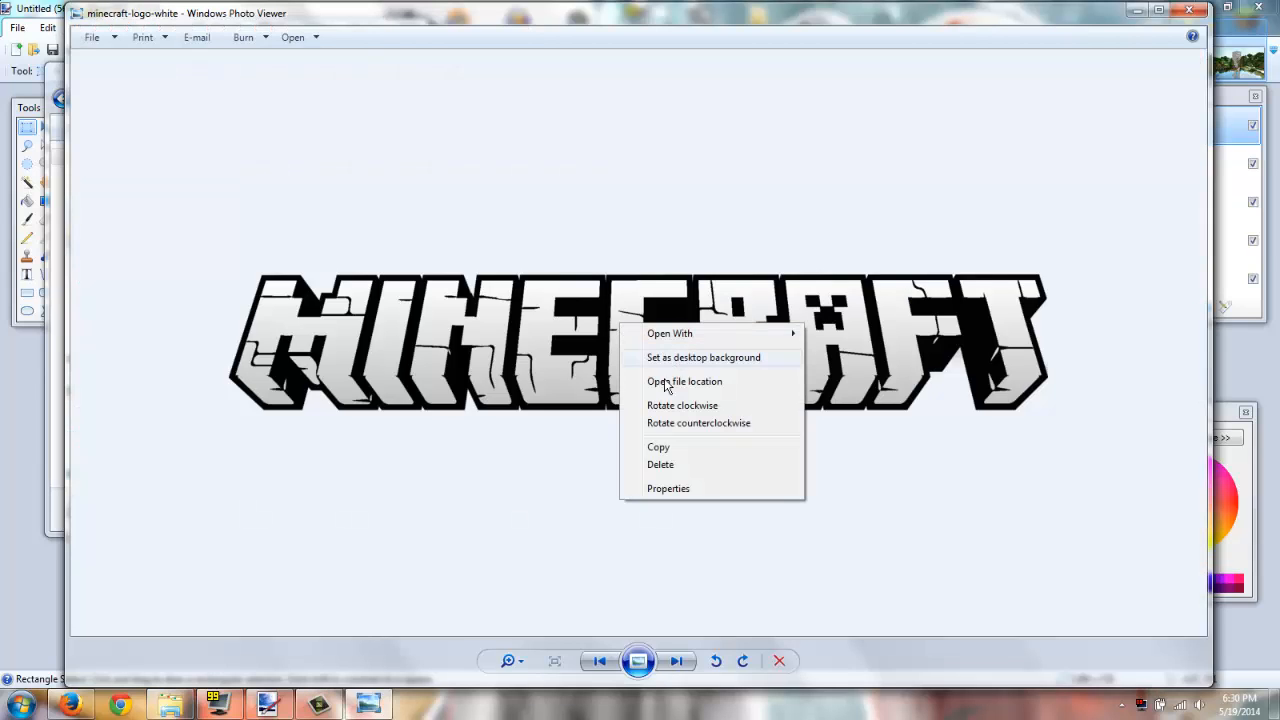
{"action": "left_click", "coordinate": [650, 450]}
{"action": "left_click", "coordinate": [1188, 10]}
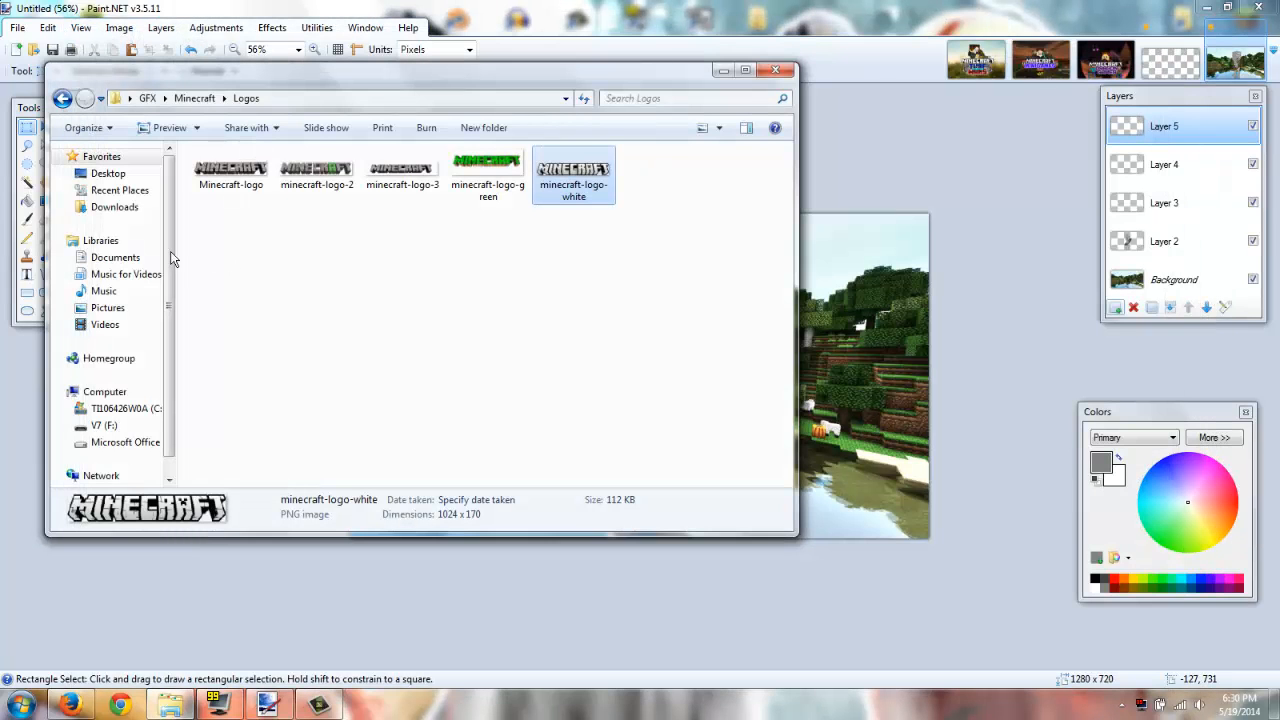
{"action": "left_click", "coordinate": [723, 70]}
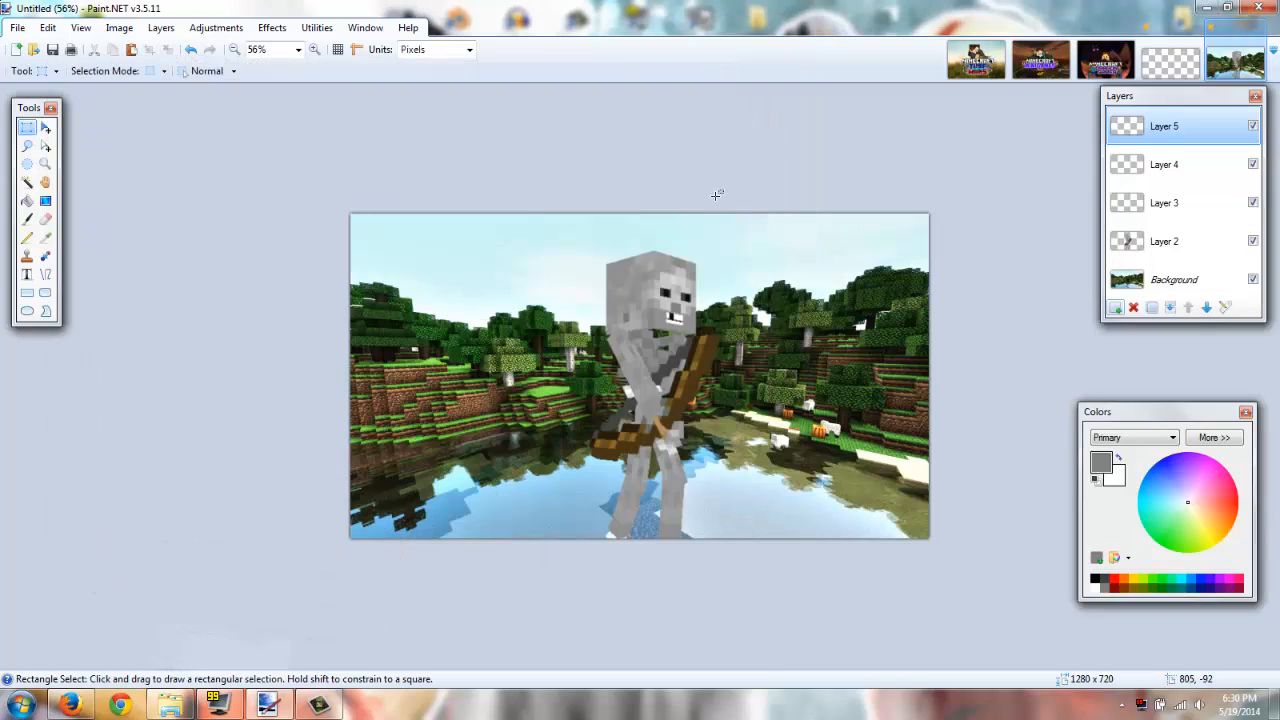
Step: Paste the white Minecraft logo onto Layer 5, shrink it and place it across the skeleton's chest just below the head
{"action": "key", "text": "ctrl+v"}
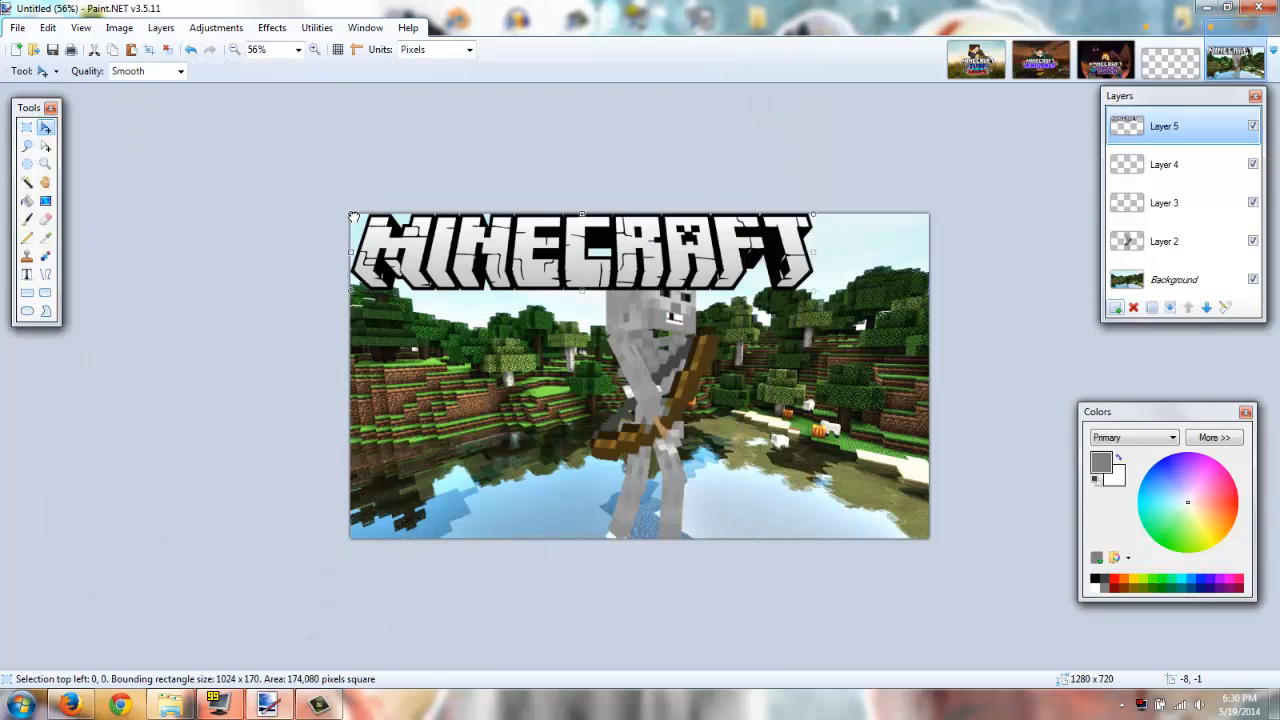
{"action": "left_click_drag", "start_coordinate": [346, 214], "coordinate": [490, 242]}
{"action": "left_click_drag", "start_coordinate": [575, 266], "coordinate": [581, 369]}
{"action": "left_click", "coordinate": [27, 127]}
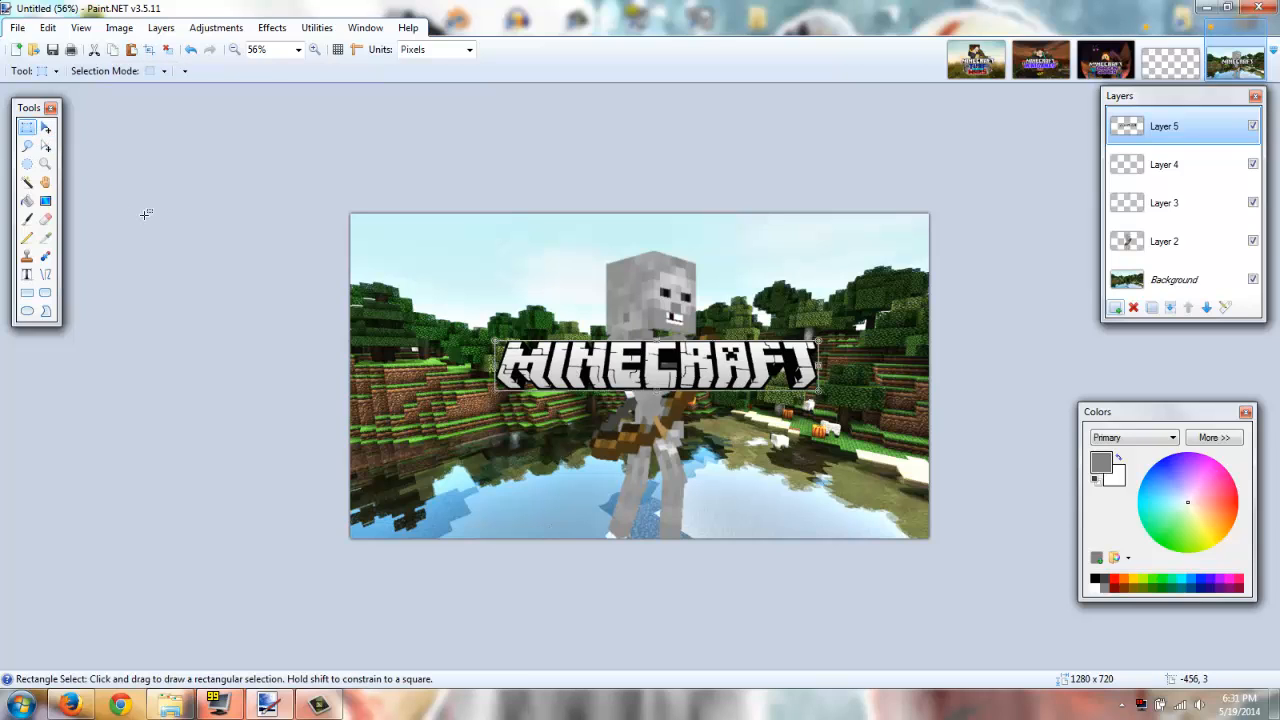
Step: Make Layer 4 active and set the Text tool's font to Karnivore Black
{"action": "left_click", "coordinate": [1164, 164]}
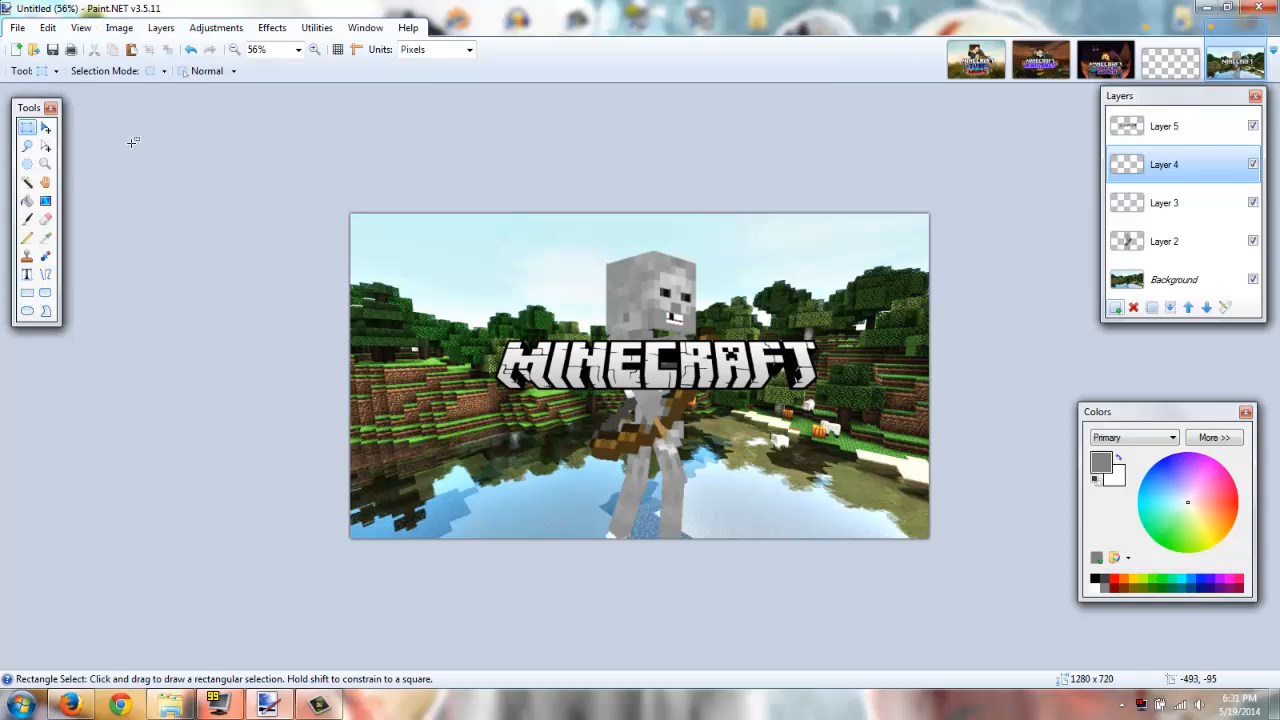
{"action": "left_click", "coordinate": [27, 274]}
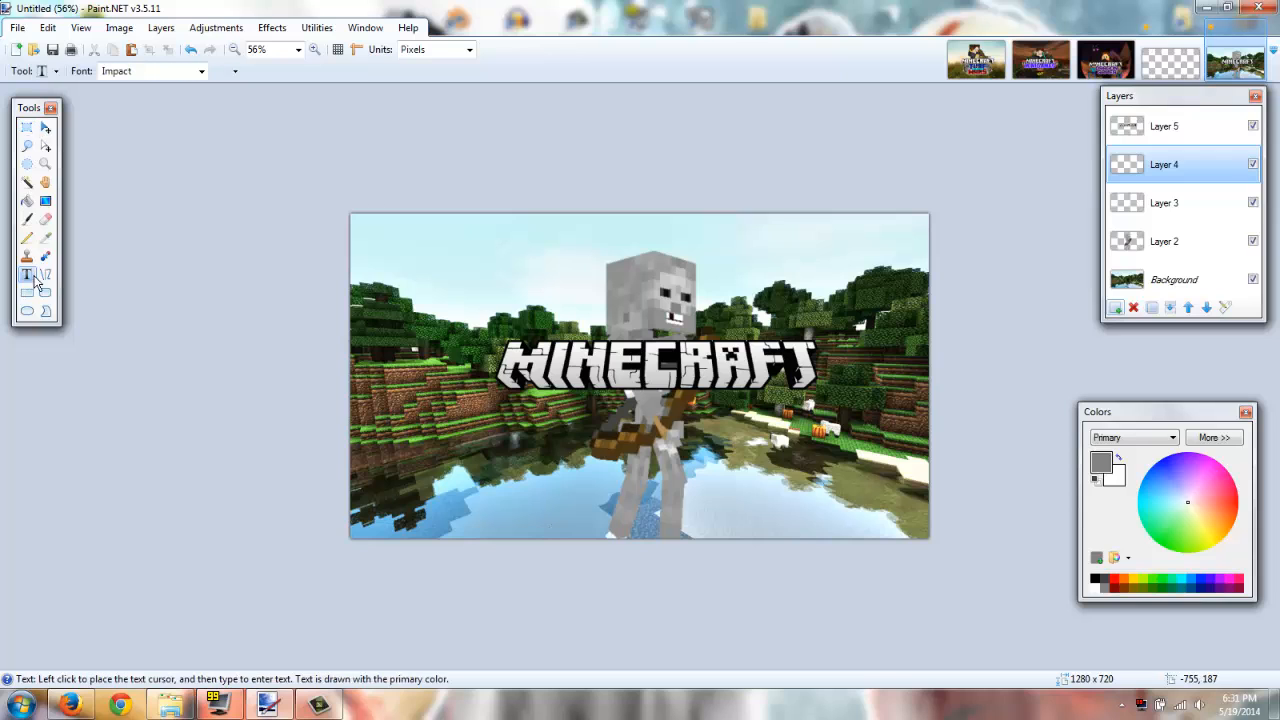
{"action": "left_click", "coordinate": [206, 71]}
{"action": "left_click", "coordinate": [202, 72]}
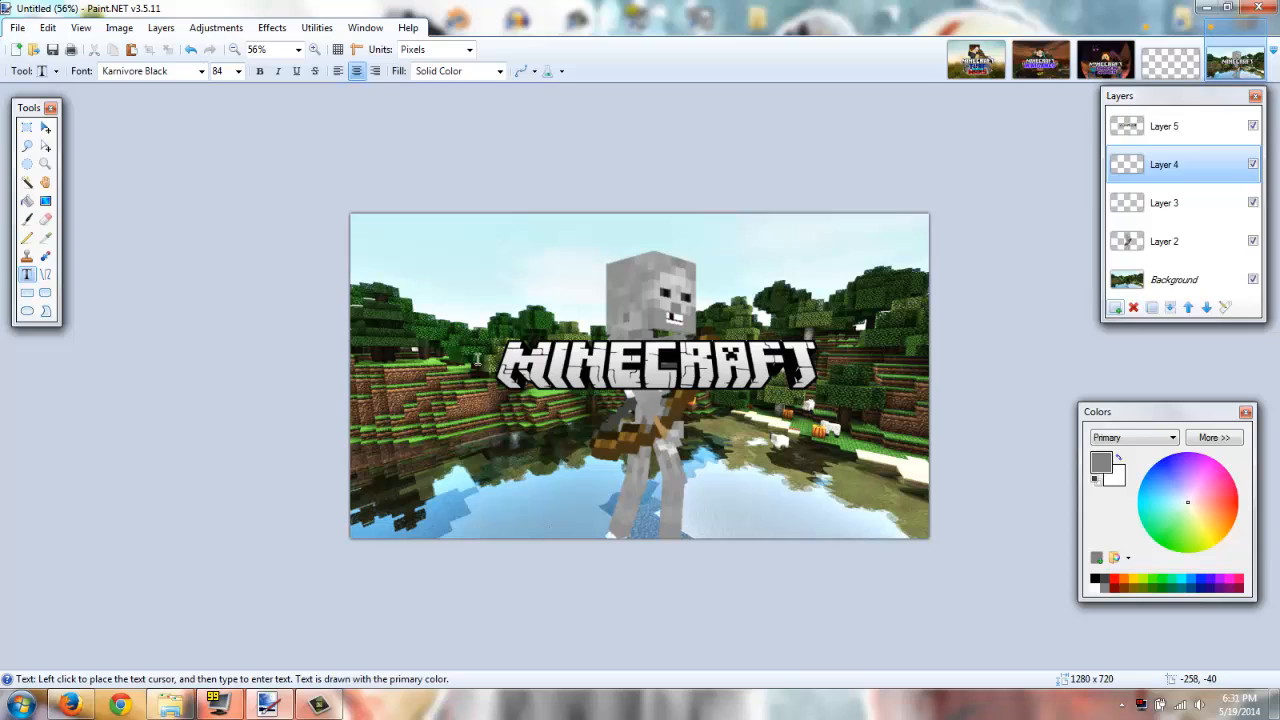
Step: Add the title text "SURVIVAL" in red on Layer 4 and centre it just below the Minecraft logo
{"action": "left_click", "coordinate": [1113, 580]}
{"action": "left_click", "coordinate": [500, 402]}
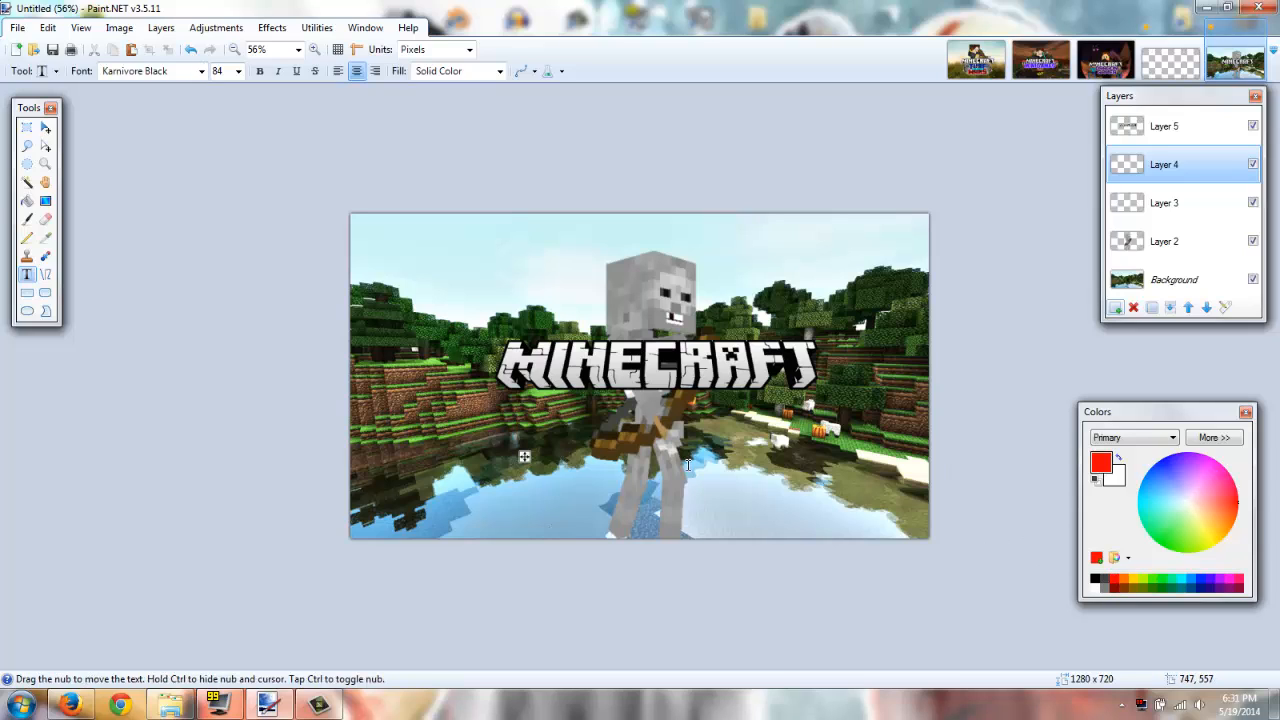
{"action": "type", "text": "SURU"}
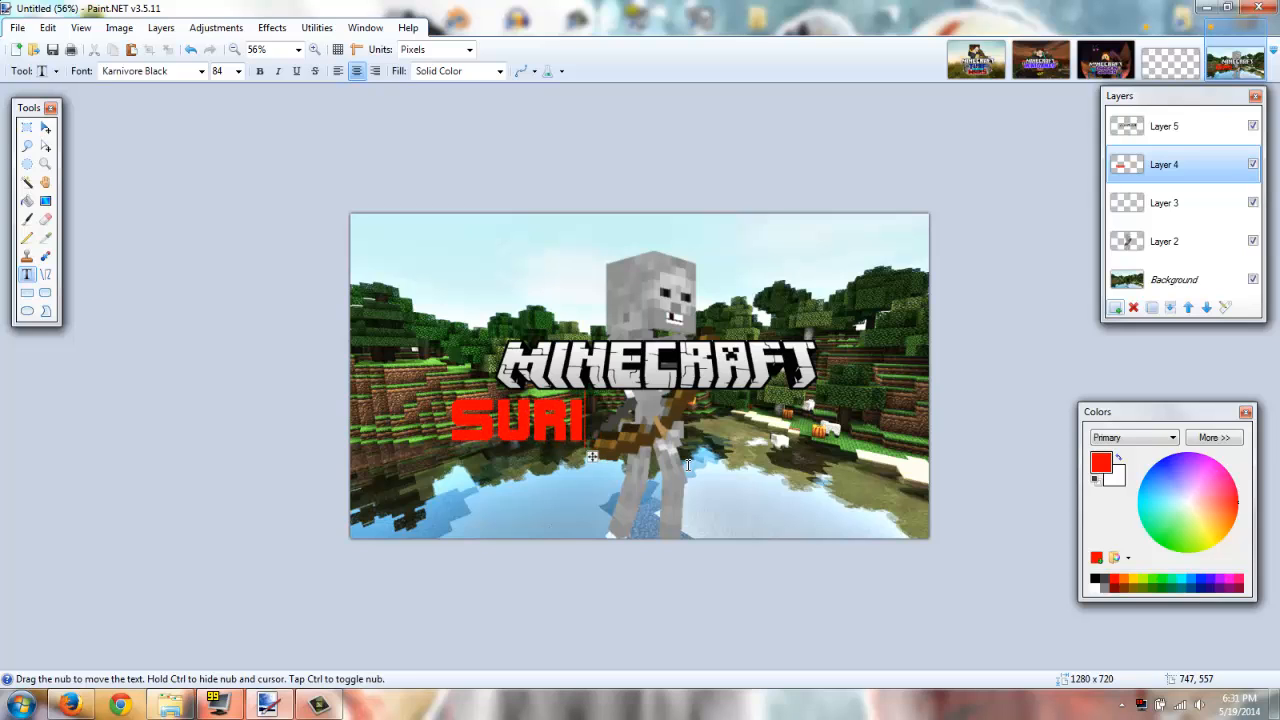
{"action": "type", "text": "IVAL"}
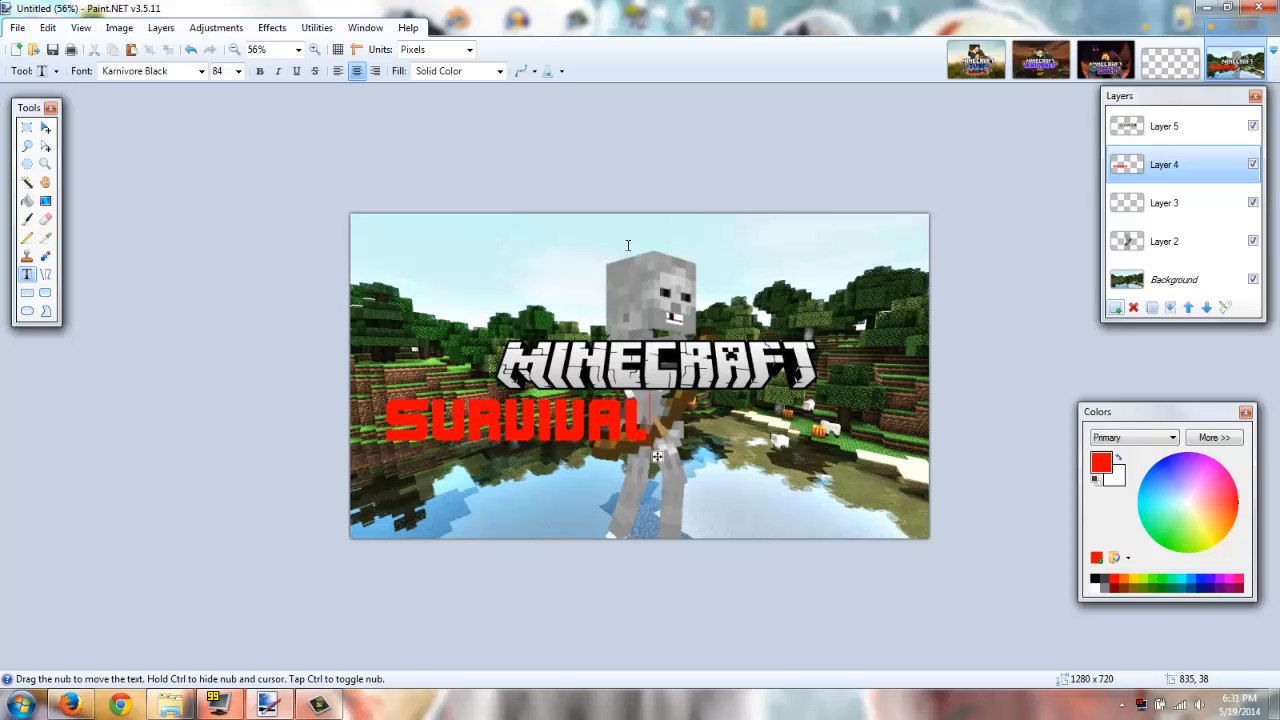
{"action": "left_click_drag", "start_coordinate": [662, 455], "coordinate": [810, 454]}
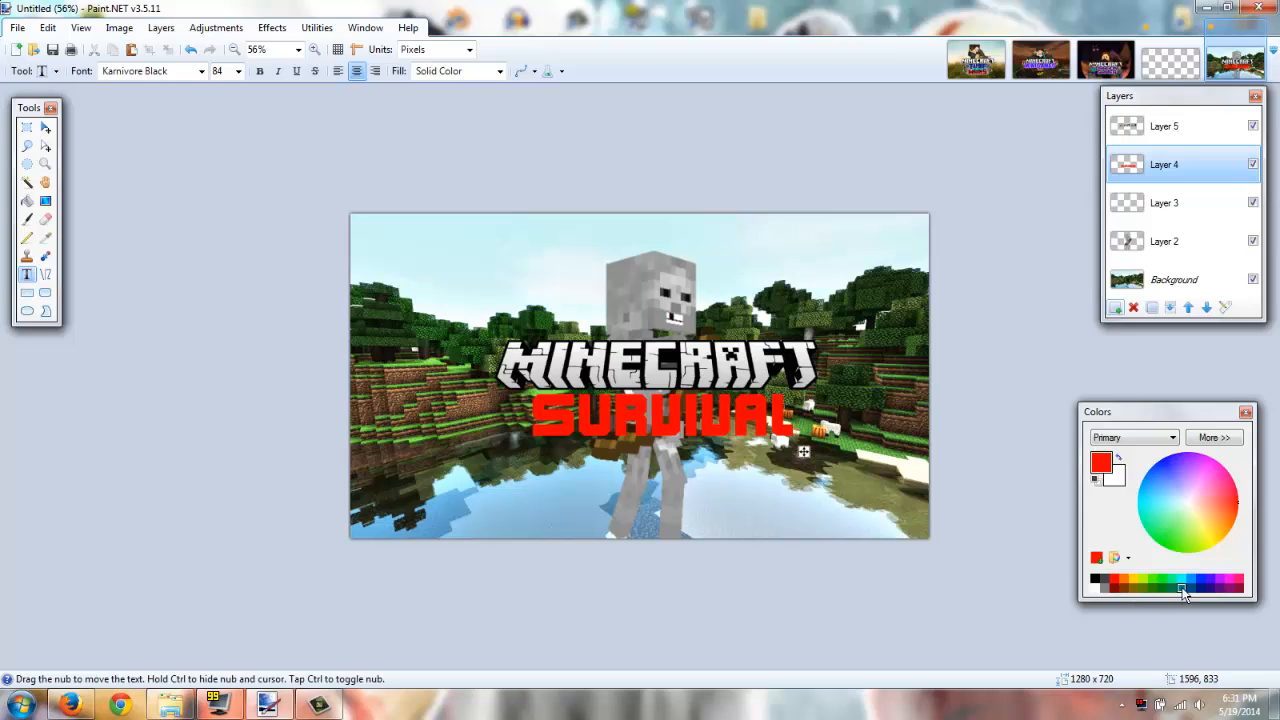
Step: Add the word "GAMES" in blue on Layer 4 and centre it directly beneath the red SURVIVAL text
{"action": "left_click", "coordinate": [567, 523]}
{"action": "left_click", "coordinate": [1201, 581]}
{"action": "left_click_drag", "start_coordinate": [575, 535], "coordinate": [583, 495]}
{"action": "type", "text": "GAMES"}
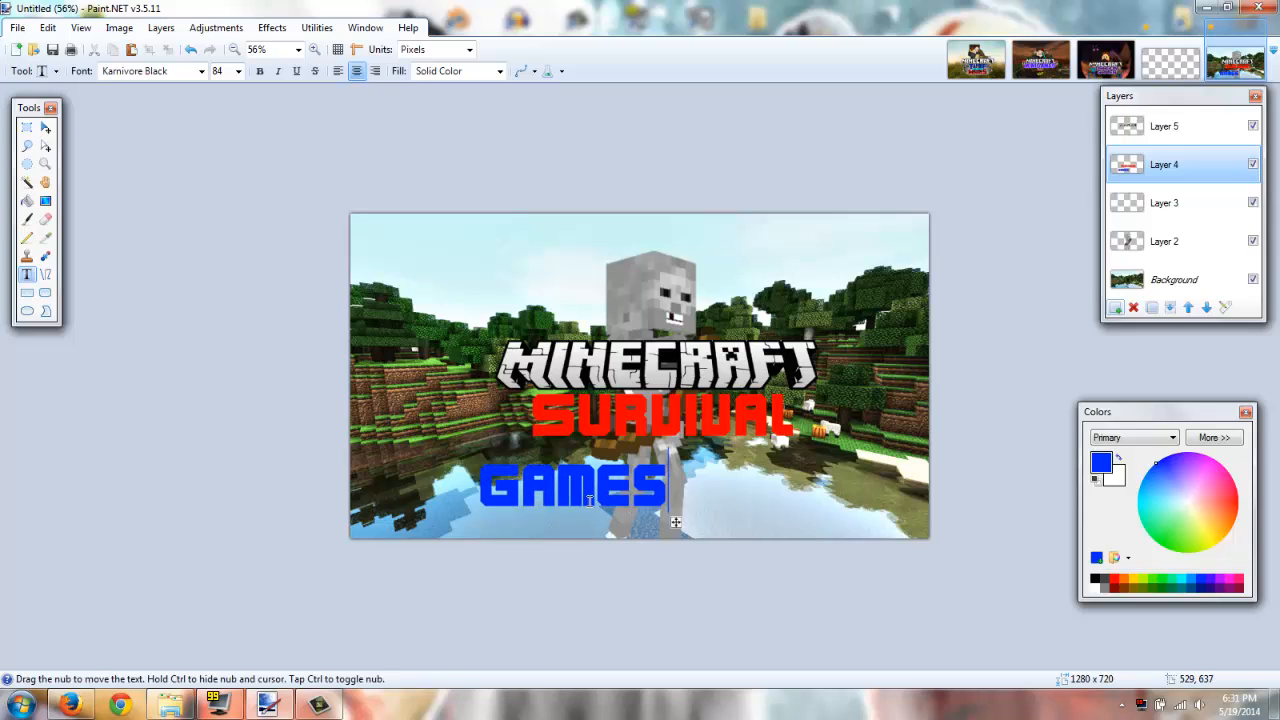
{"action": "left_click_drag", "start_coordinate": [678, 527], "coordinate": [788, 510]}
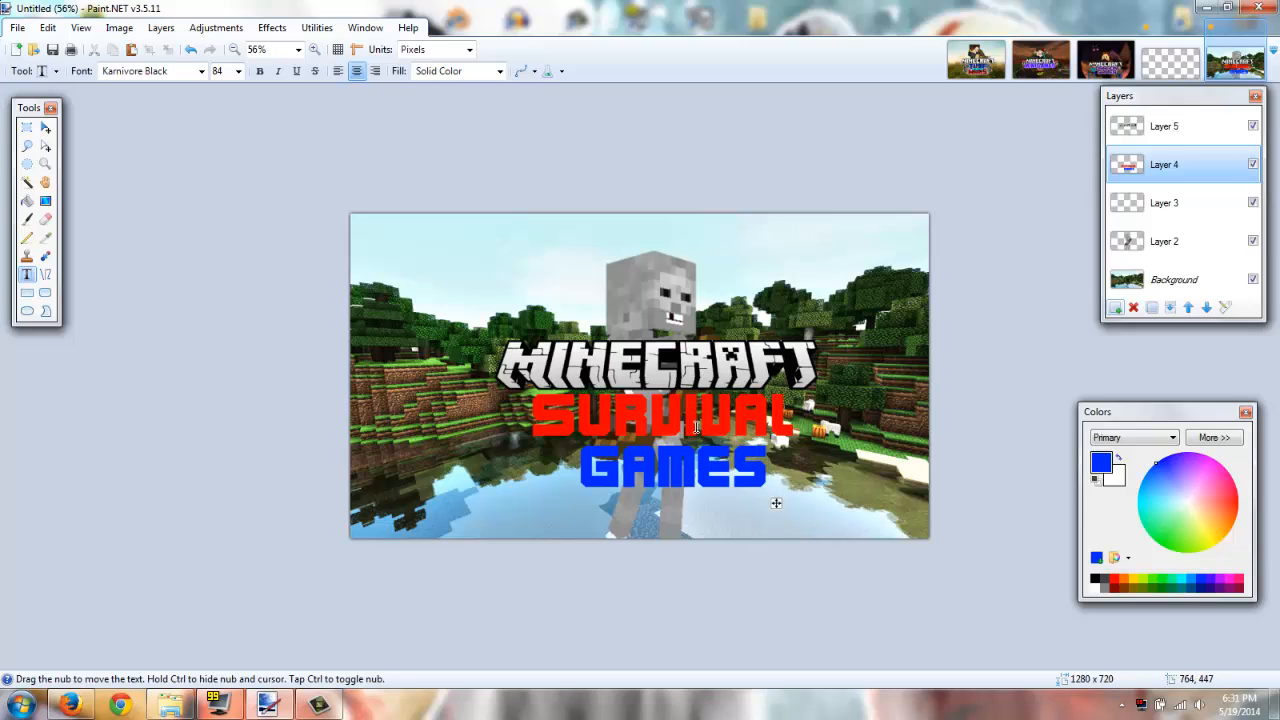
Step: Finish the text and apply a white Outline Object effect with strength 5 to the lettering on Layer 4
{"action": "left_click", "coordinate": [416, 264]}
{"action": "left_click", "coordinate": [271, 28]}
{"action": "mouse_move", "coordinate": [315, 157]}
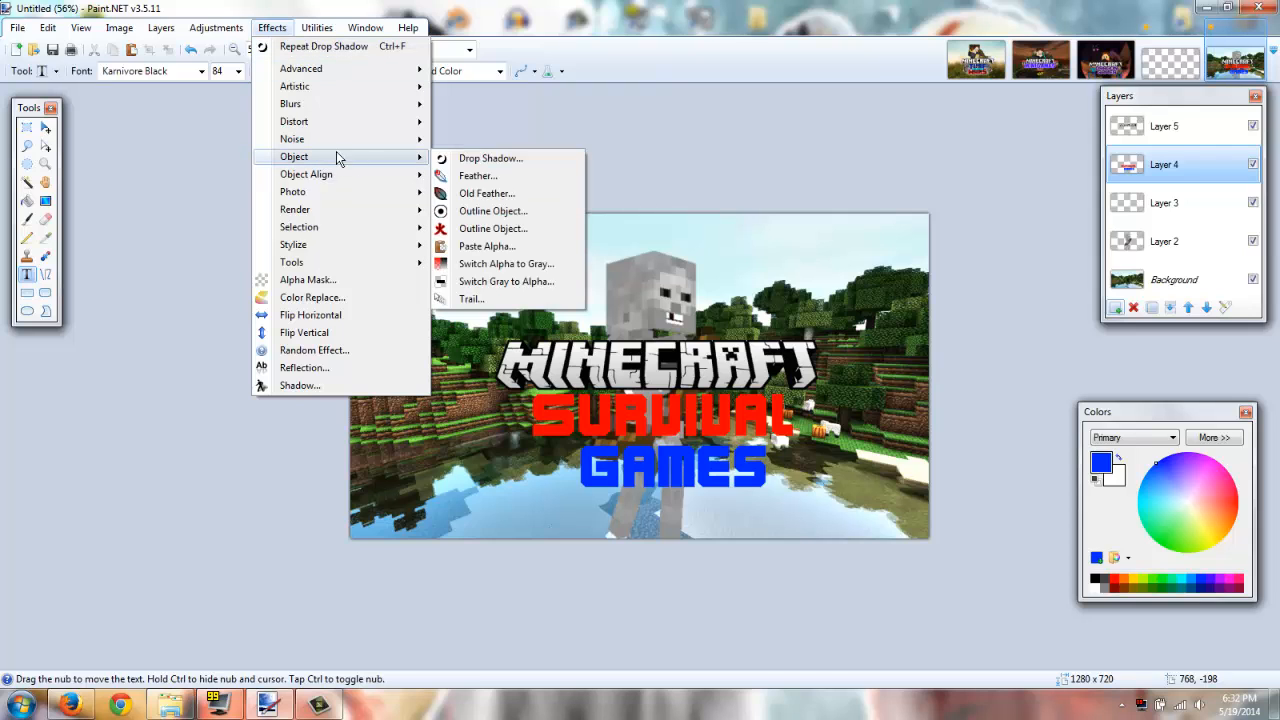
{"action": "left_click", "coordinate": [505, 213]}
{"action": "left_click_drag", "start_coordinate": [583, 236], "coordinate": [260, 103]}
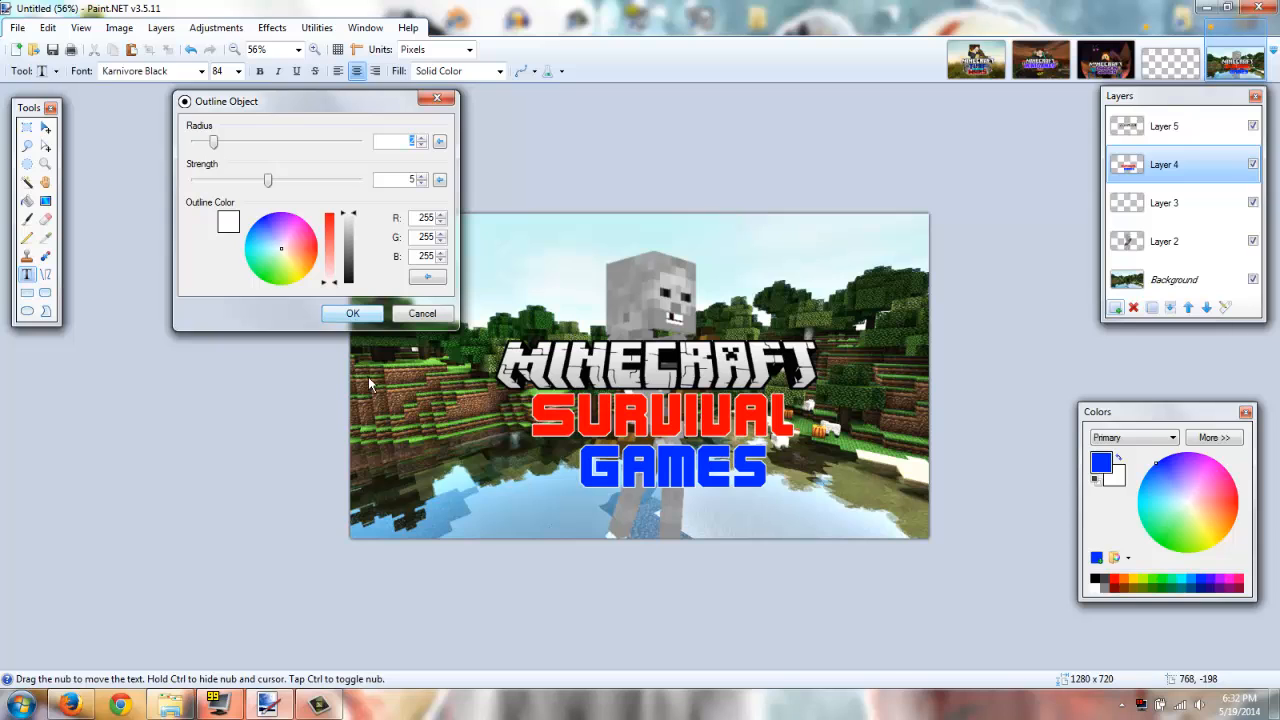
{"action": "left_click", "coordinate": [355, 313]}
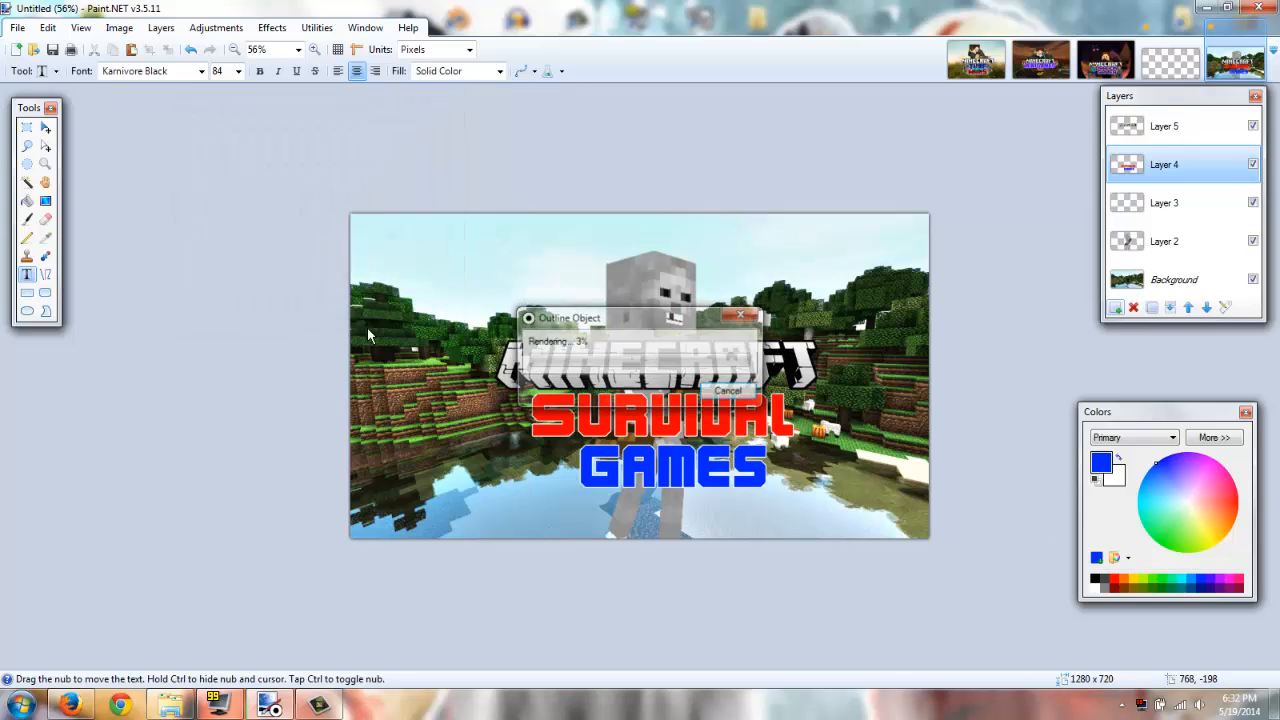
Step: Merge the Minecraft logo on Layer 5 down into the title text on Layer 4
{"action": "left_click", "coordinate": [1196, 138]}
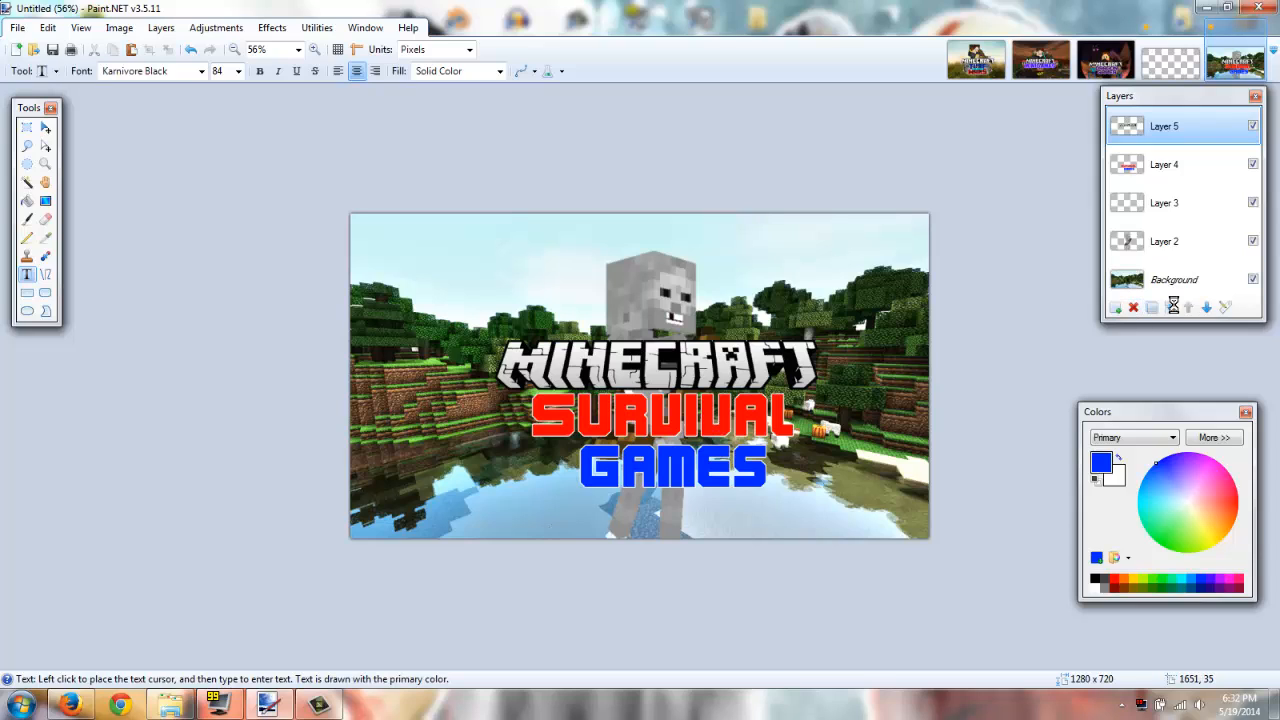
{"action": "key", "text": "ctrl+m"}
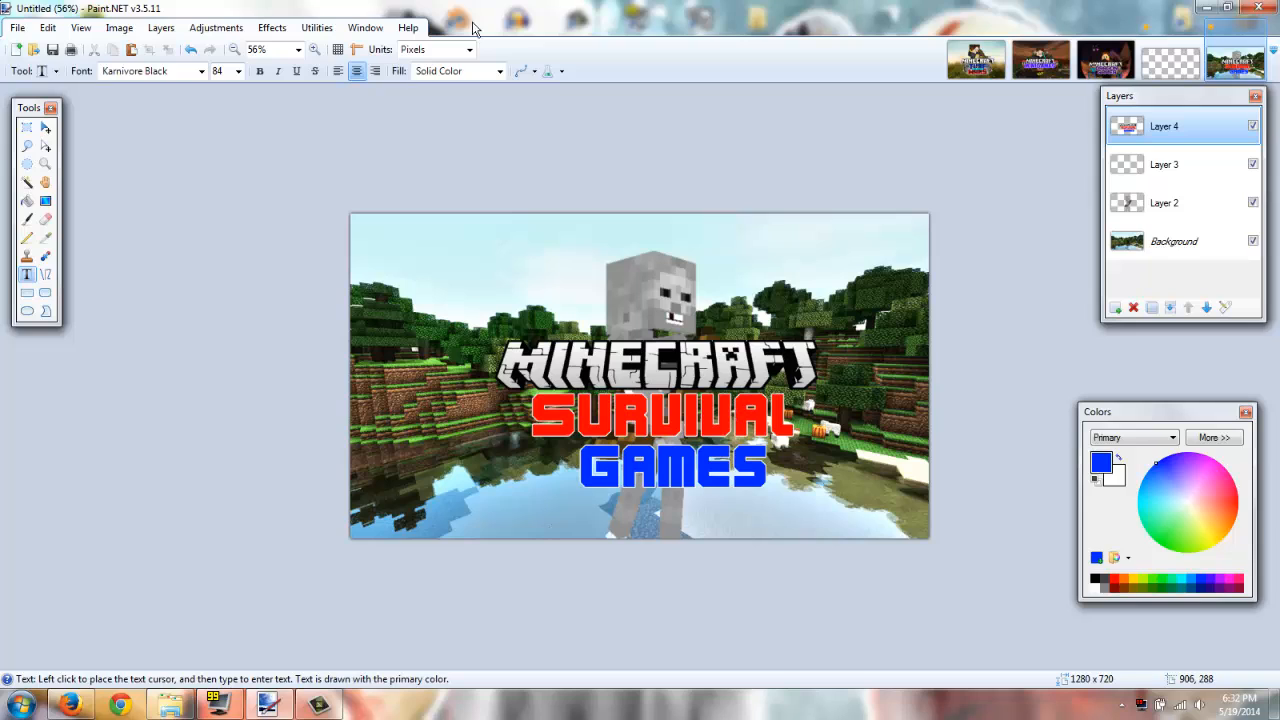
{"action": "left_click", "coordinate": [268, 30]}
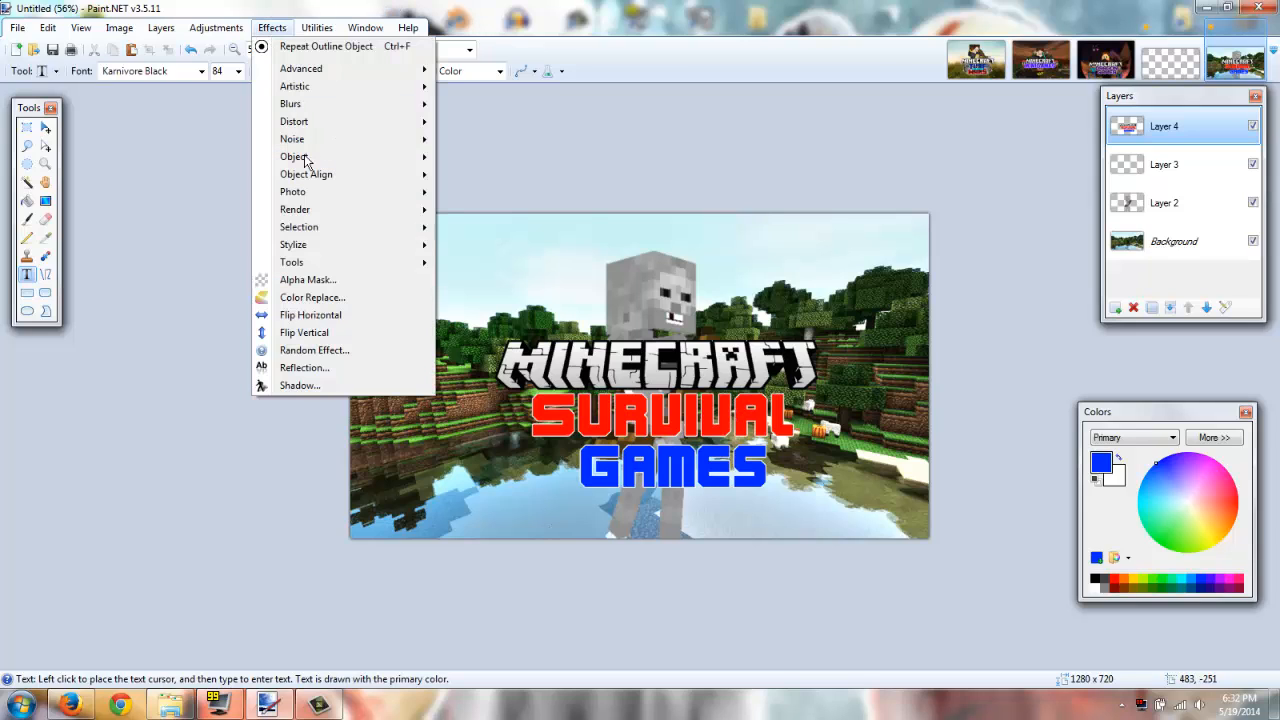
{"action": "mouse_move", "coordinate": [312, 158]}
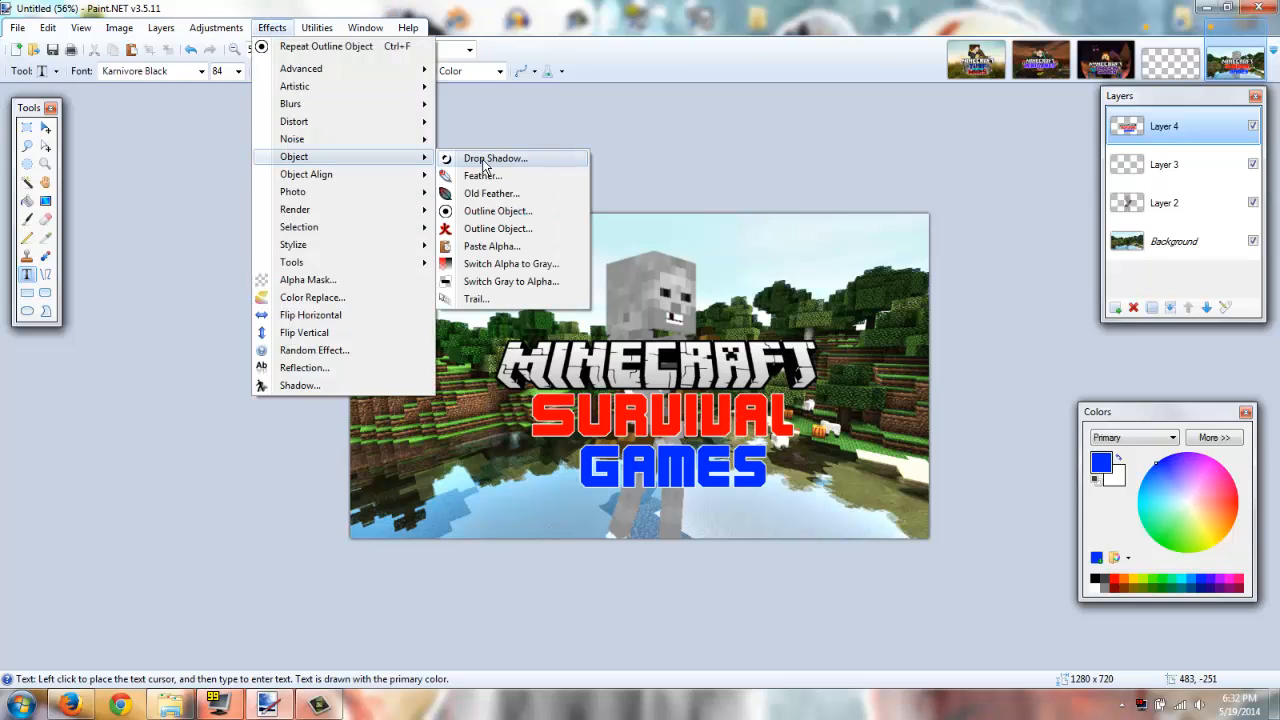
{"action": "left_click", "coordinate": [180, 15]}
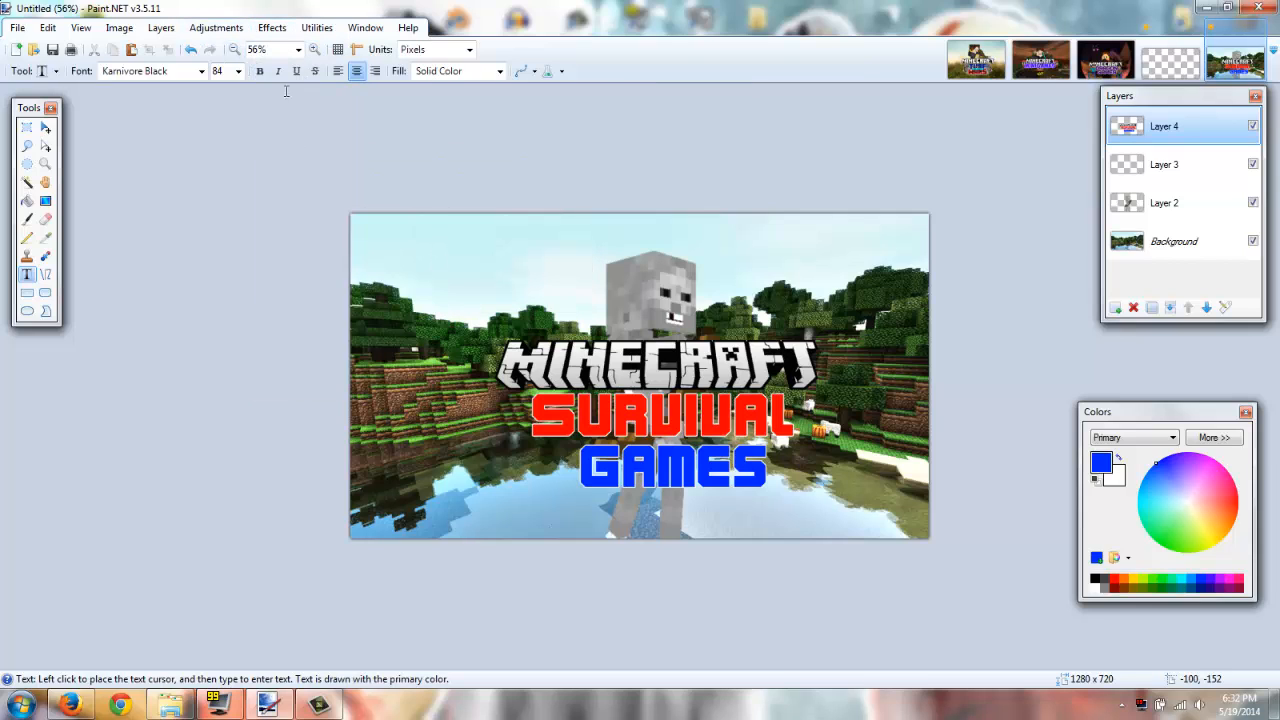
Step: Apply a Drop Shadow to Layer 4 with zero offsets, widening and blur radius 5, opacity 204 and light grey colour 173, 173, 173
{"action": "left_click", "coordinate": [272, 28]}
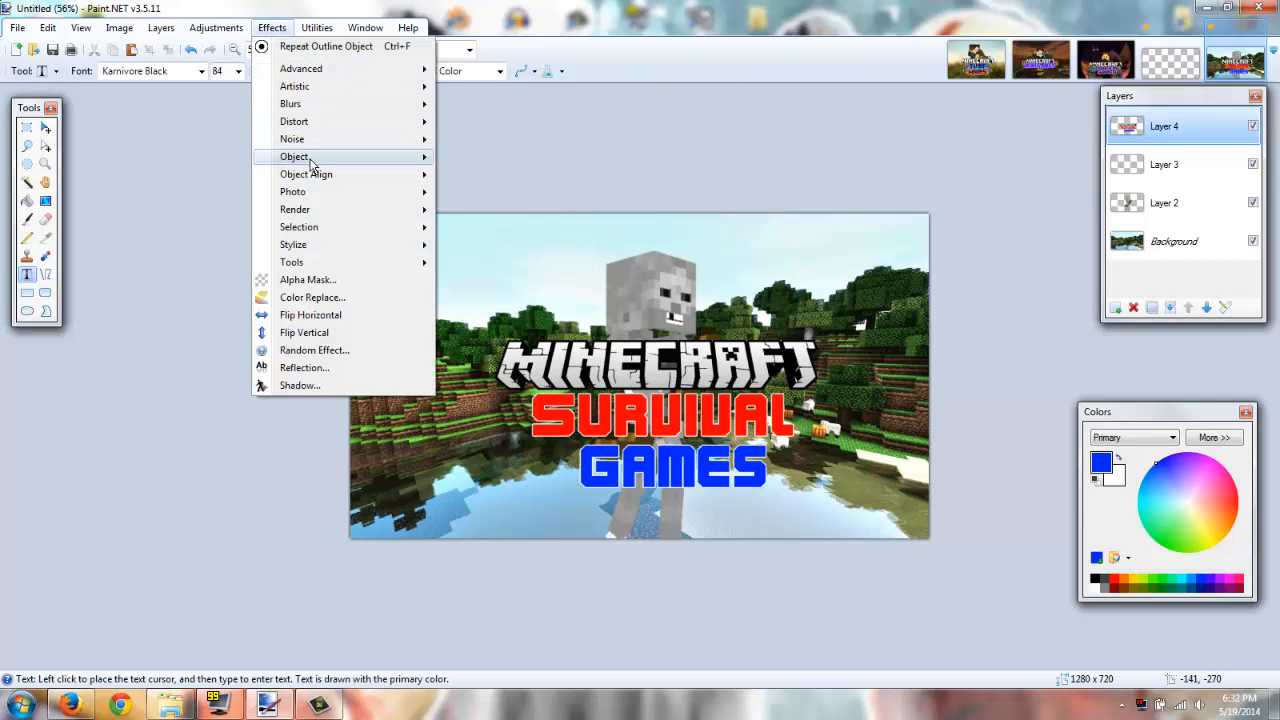
{"action": "mouse_move", "coordinate": [312, 158]}
{"action": "left_click", "coordinate": [545, 163]}
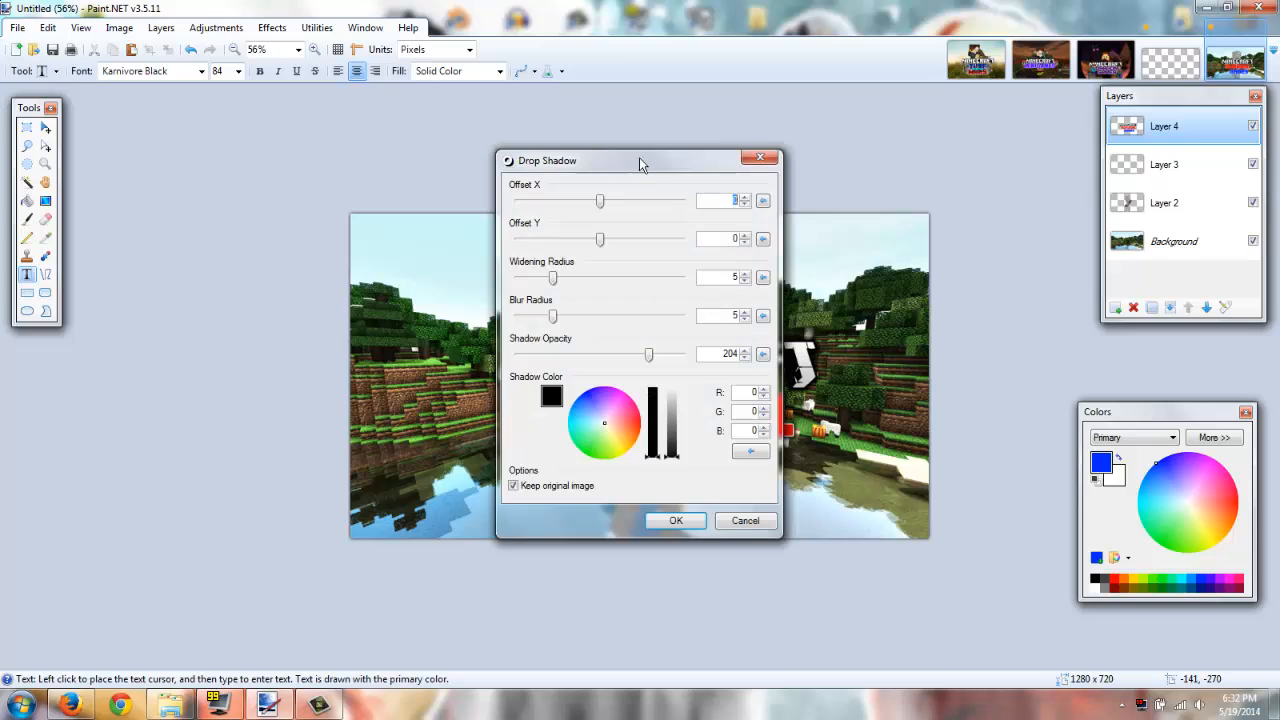
{"action": "left_click_drag", "start_coordinate": [639, 163], "coordinate": [308, 88]}
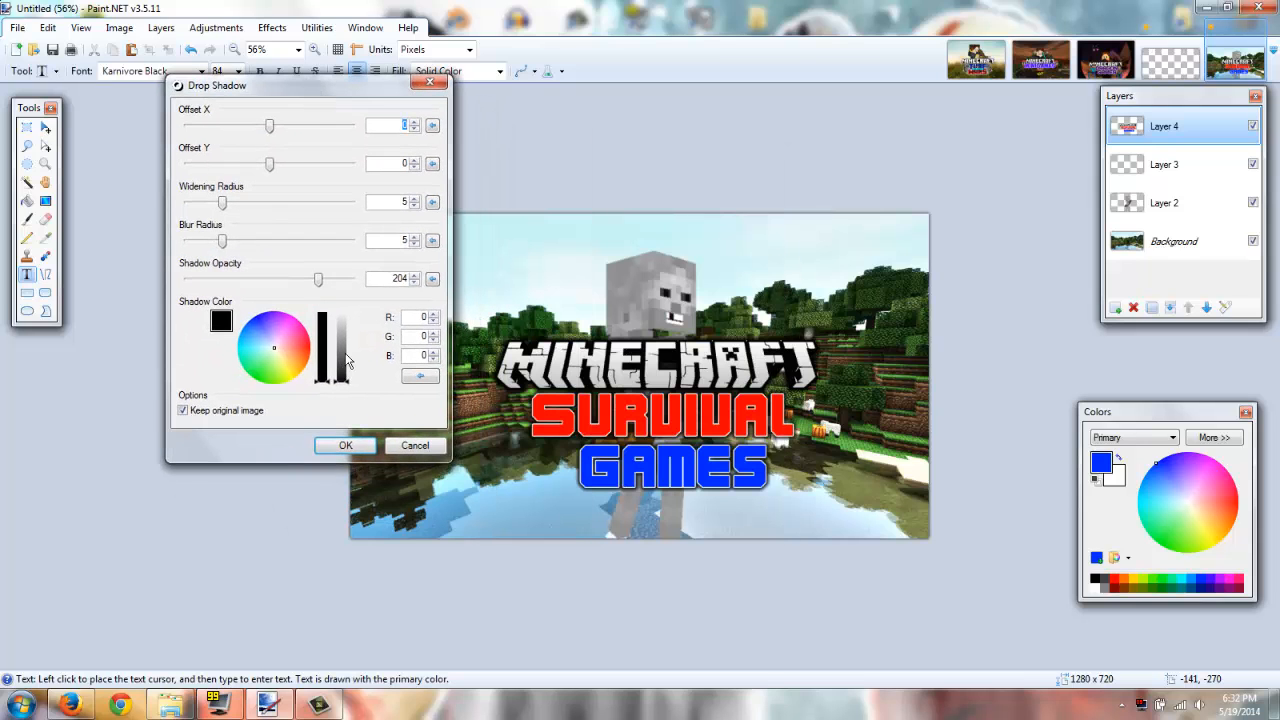
{"action": "left_click_drag", "start_coordinate": [347, 360], "coordinate": [350, 341]}
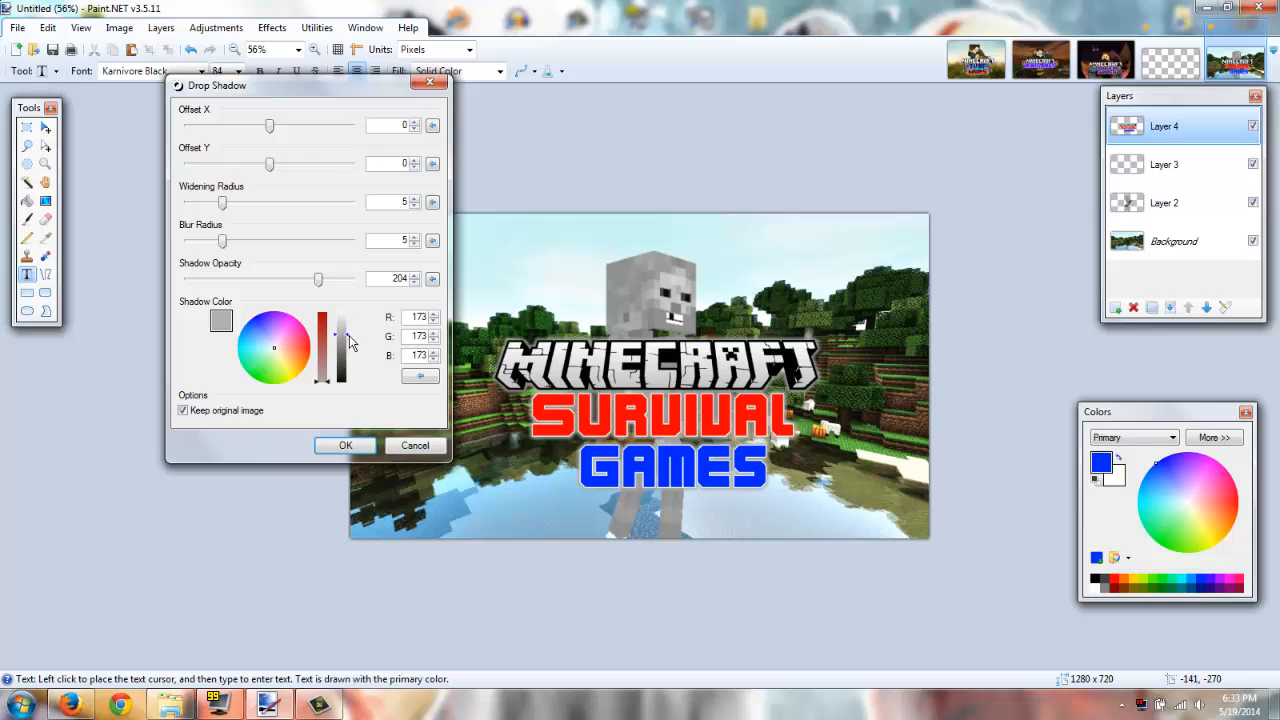
{"action": "left_click", "coordinate": [345, 446]}
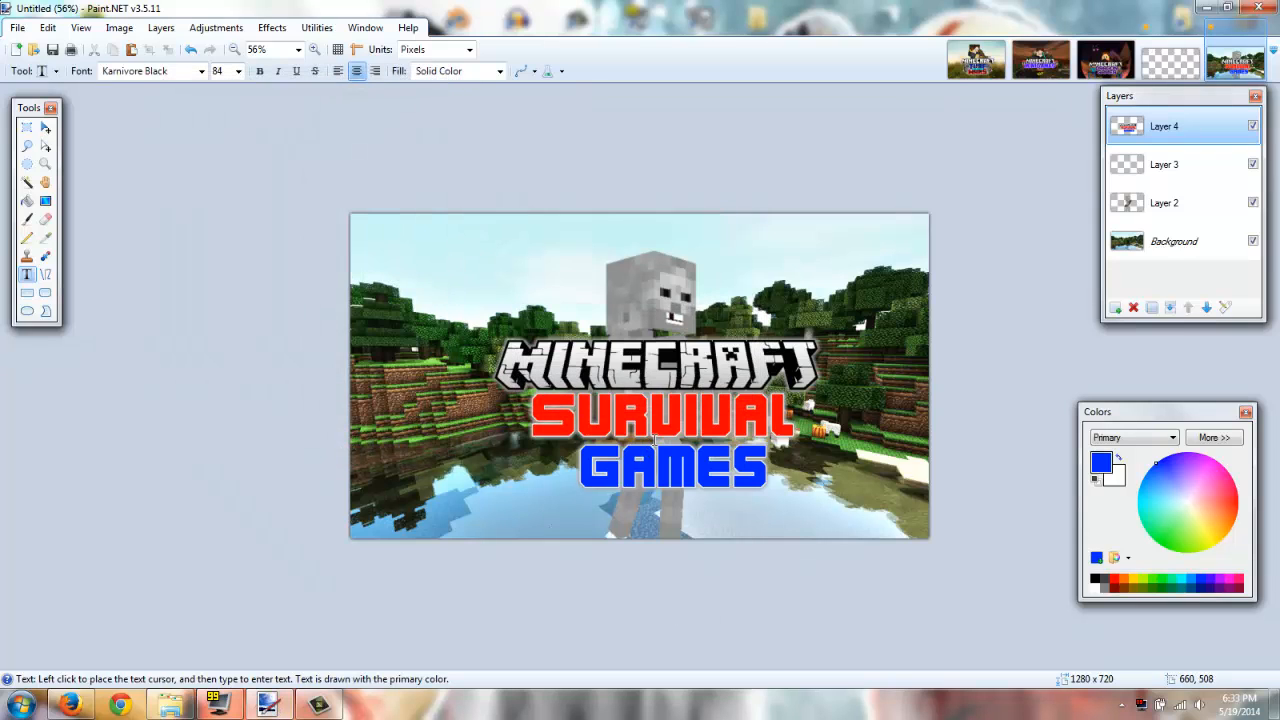
Step: Make Layer 3 active and copy the Crossed Iron Swords image from the Swords folder in Windows Explorer
{"action": "left_click", "coordinate": [1148, 172]}
{"action": "left_click", "coordinate": [170, 705]}
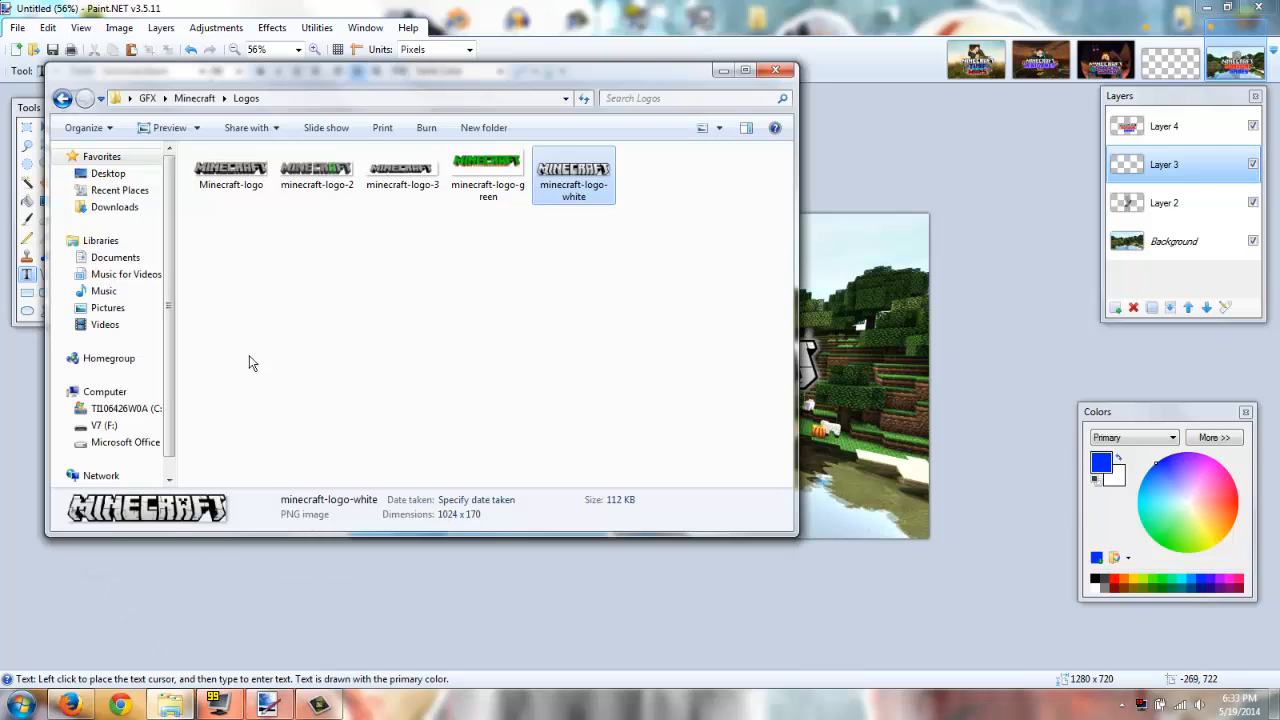
{"action": "key", "text": "BackSpace"}
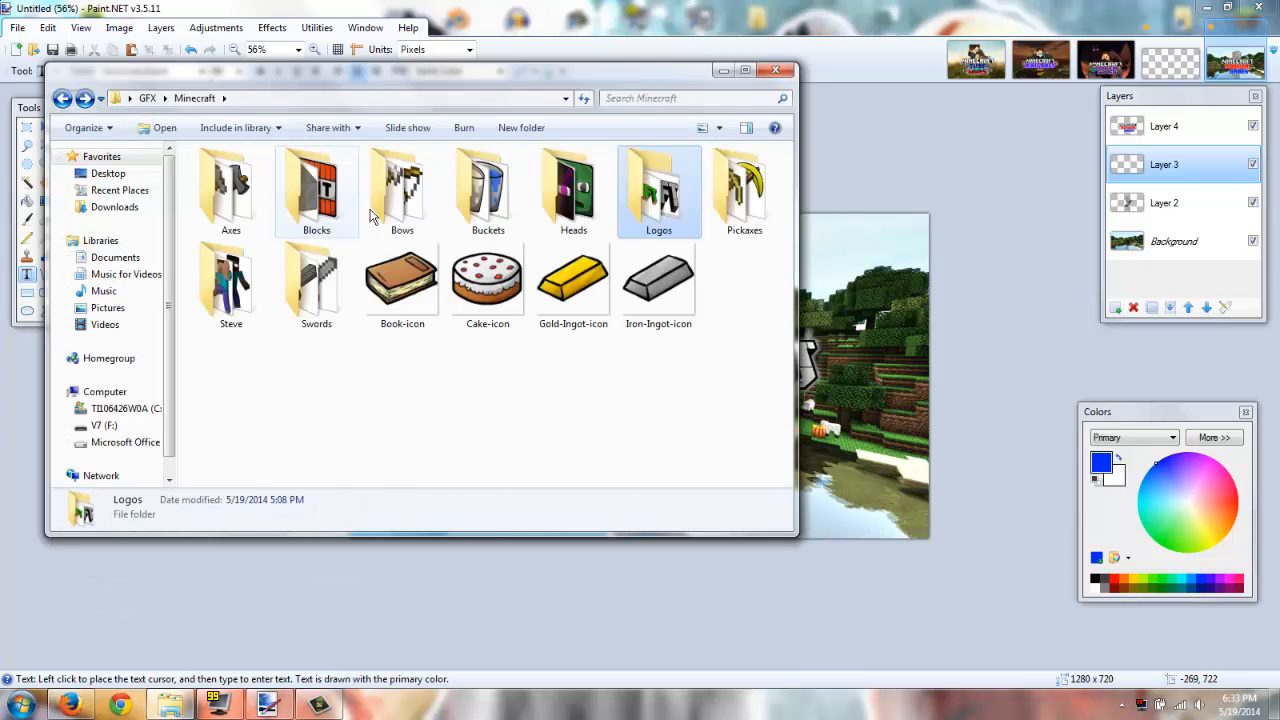
{"action": "left_click", "coordinate": [398, 204]}
{"action": "double_click", "coordinate": [289, 269]}
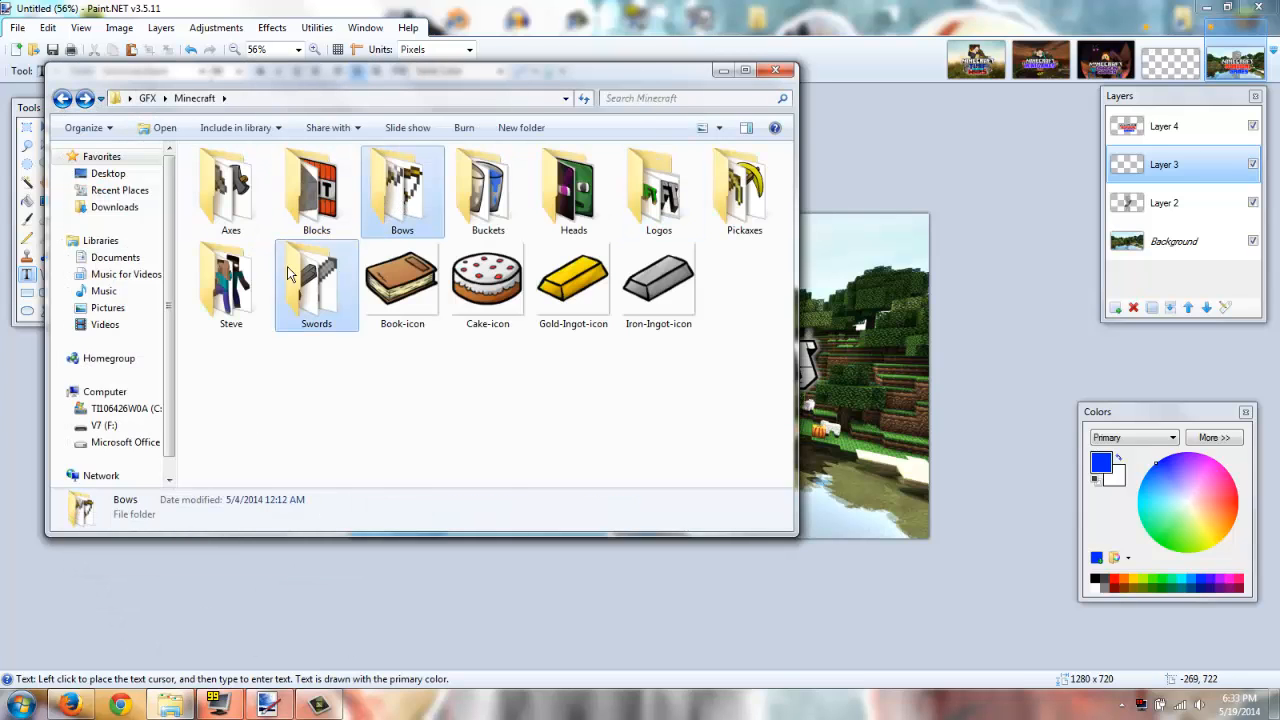
{"action": "double_click", "coordinate": [390, 240]}
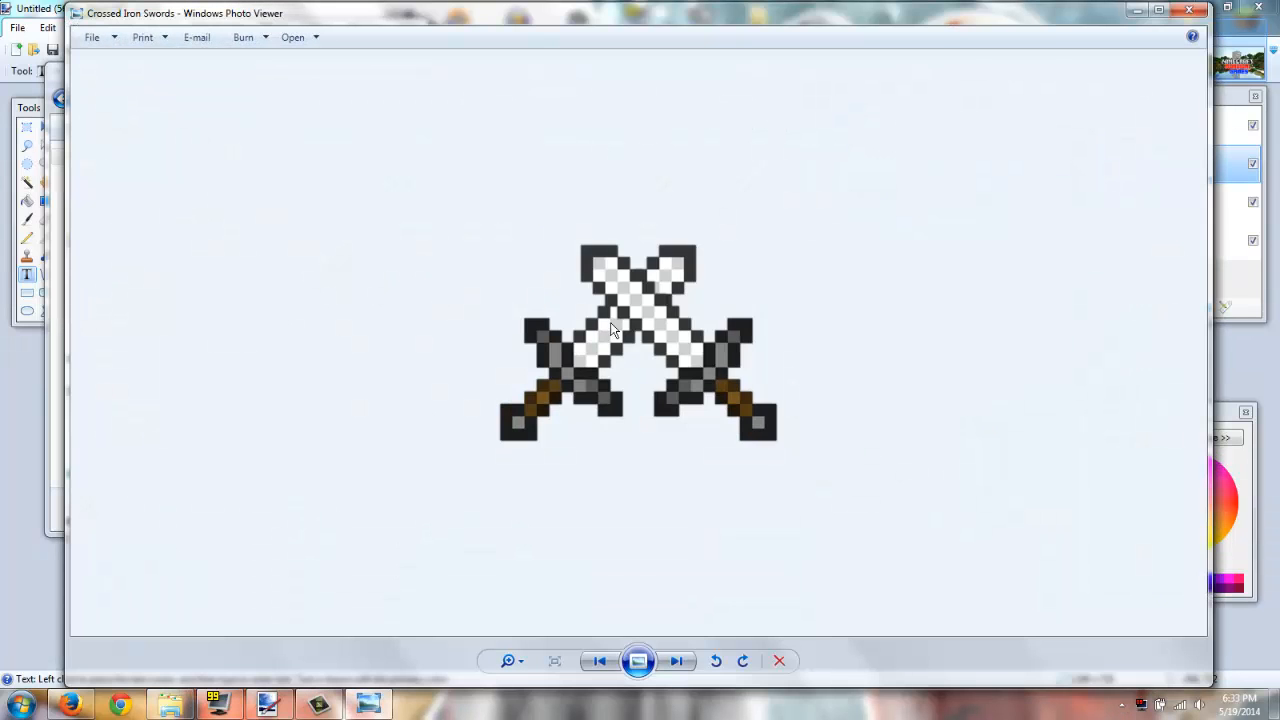
{"action": "right_click", "coordinate": [612, 327]}
{"action": "left_click", "coordinate": [673, 450]}
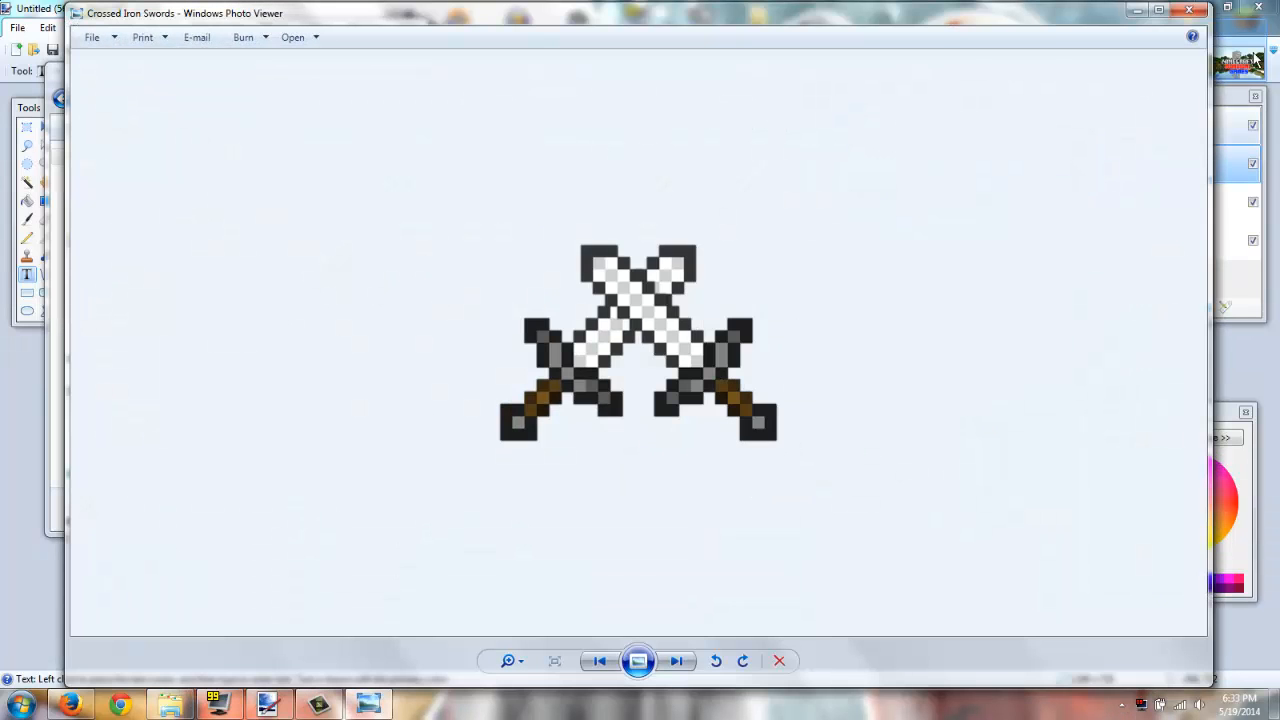
{"action": "left_click", "coordinate": [1189, 11]}
{"action": "left_click", "coordinate": [718, 48]}
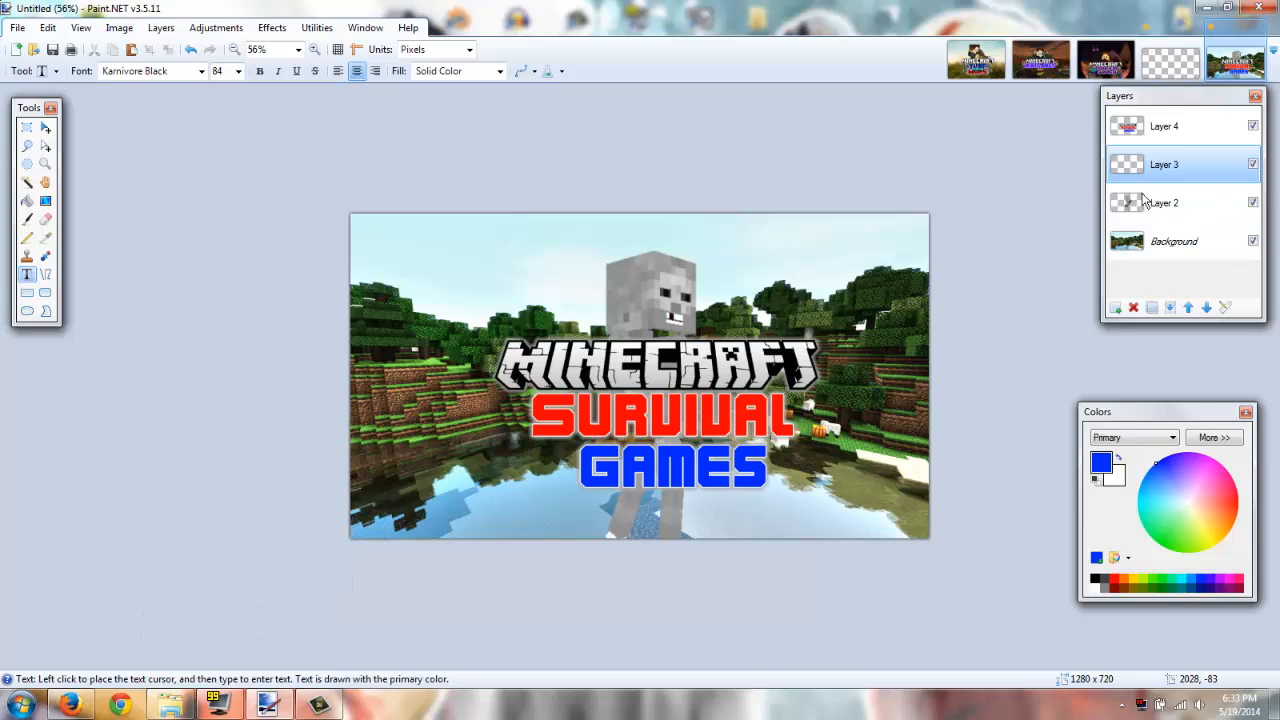
Step: Paste the crossed swords onto Layer 3, enlarge them to about 534 × 394 pixels and centre them behind the title
{"action": "key", "text": "ctrl+v"}
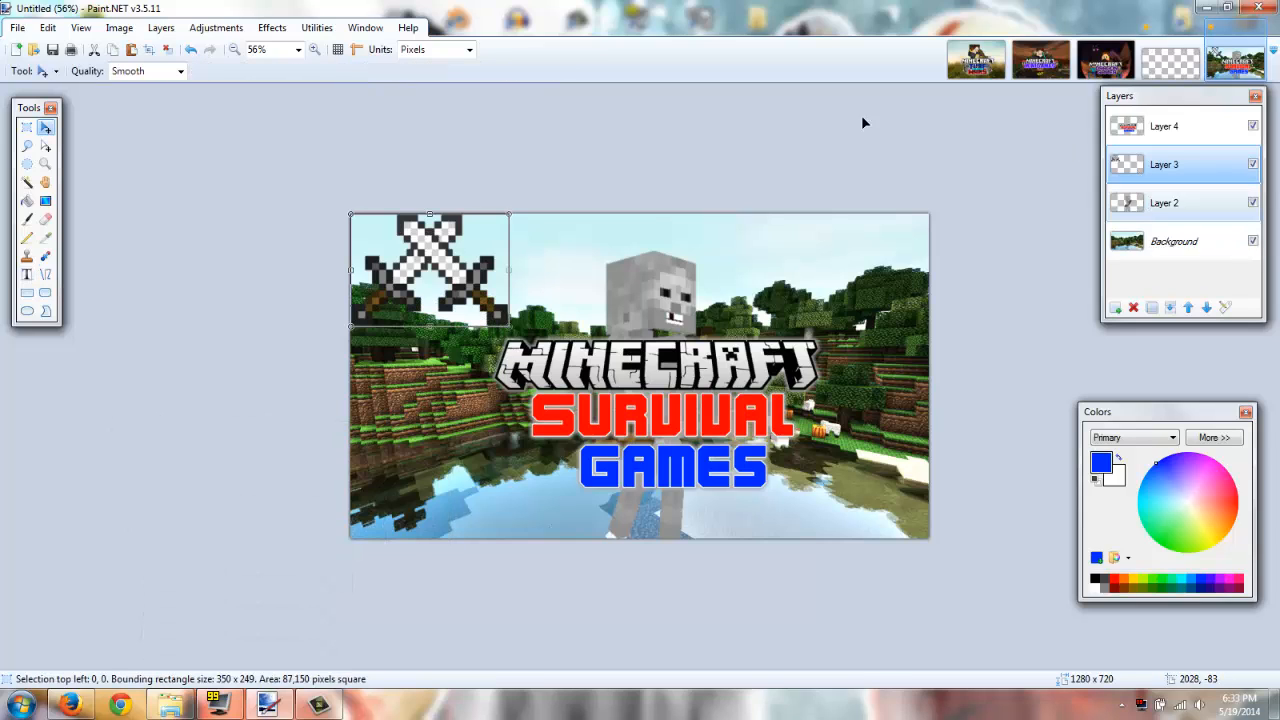
{"action": "left_click_drag", "start_coordinate": [507, 325], "coordinate": [663, 406]}
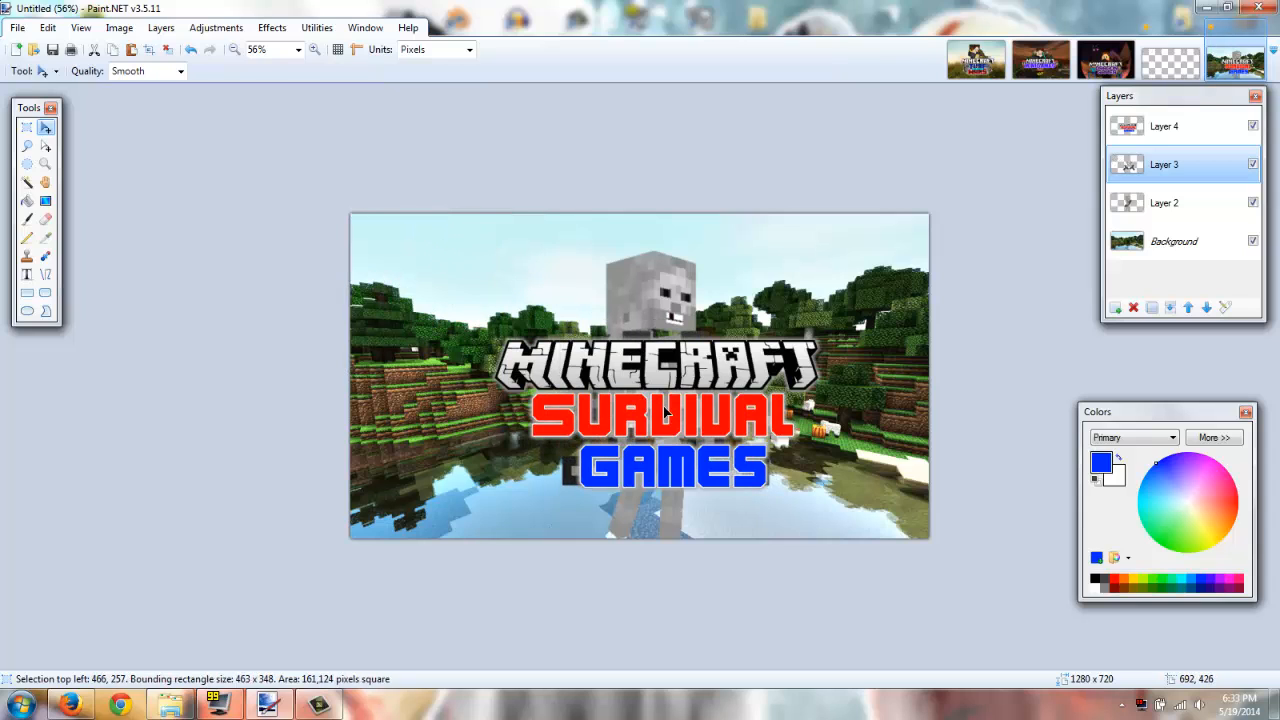
{"action": "left_click_drag", "start_coordinate": [565, 330], "coordinate": [601, 380]}
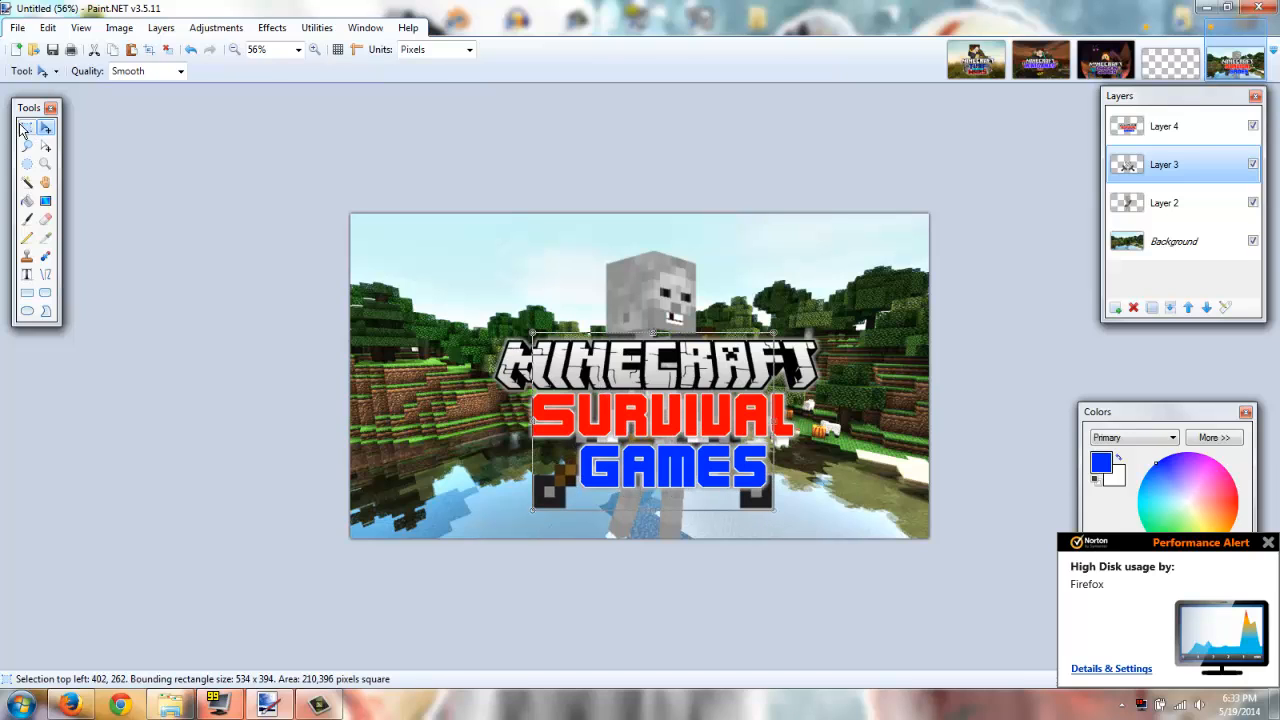
Step: Select the logo and title block on Layer 4 and nudge it slightly down and left over the swords
{"action": "left_click", "coordinate": [27, 127]}
{"action": "left_click", "coordinate": [1118, 130]}
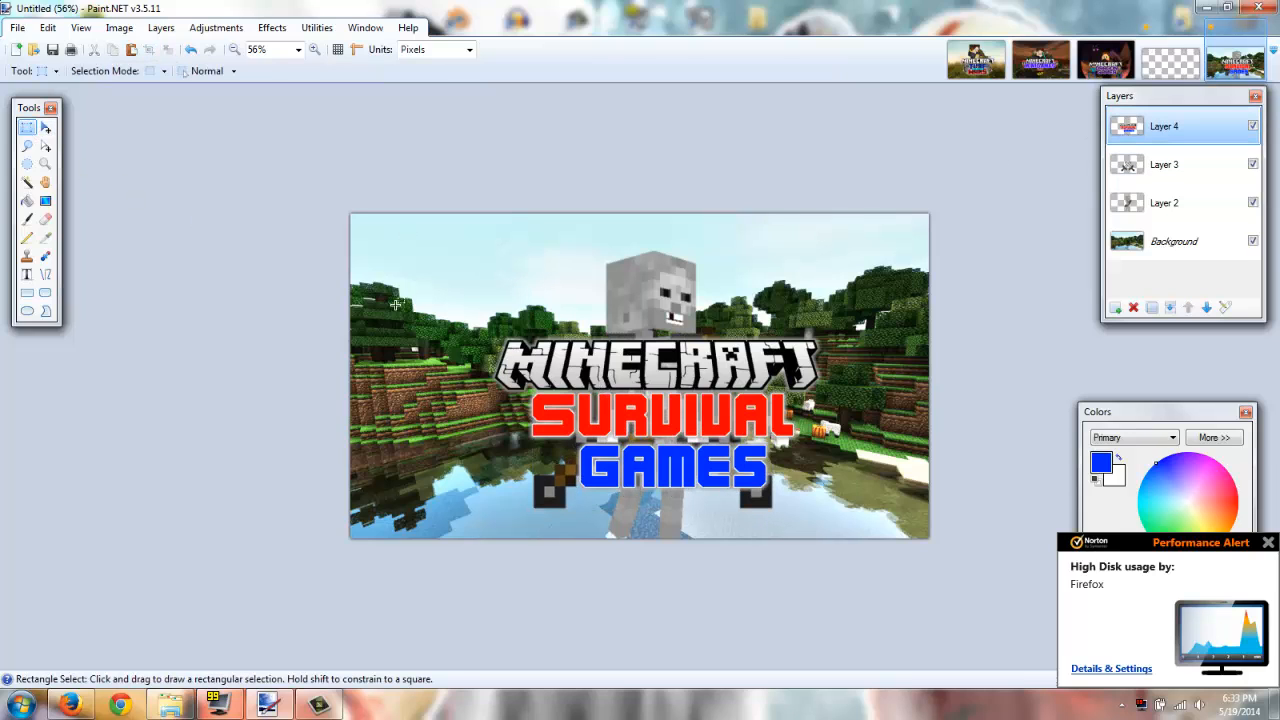
{"action": "left_click_drag", "start_coordinate": [436, 300], "coordinate": [842, 460]}
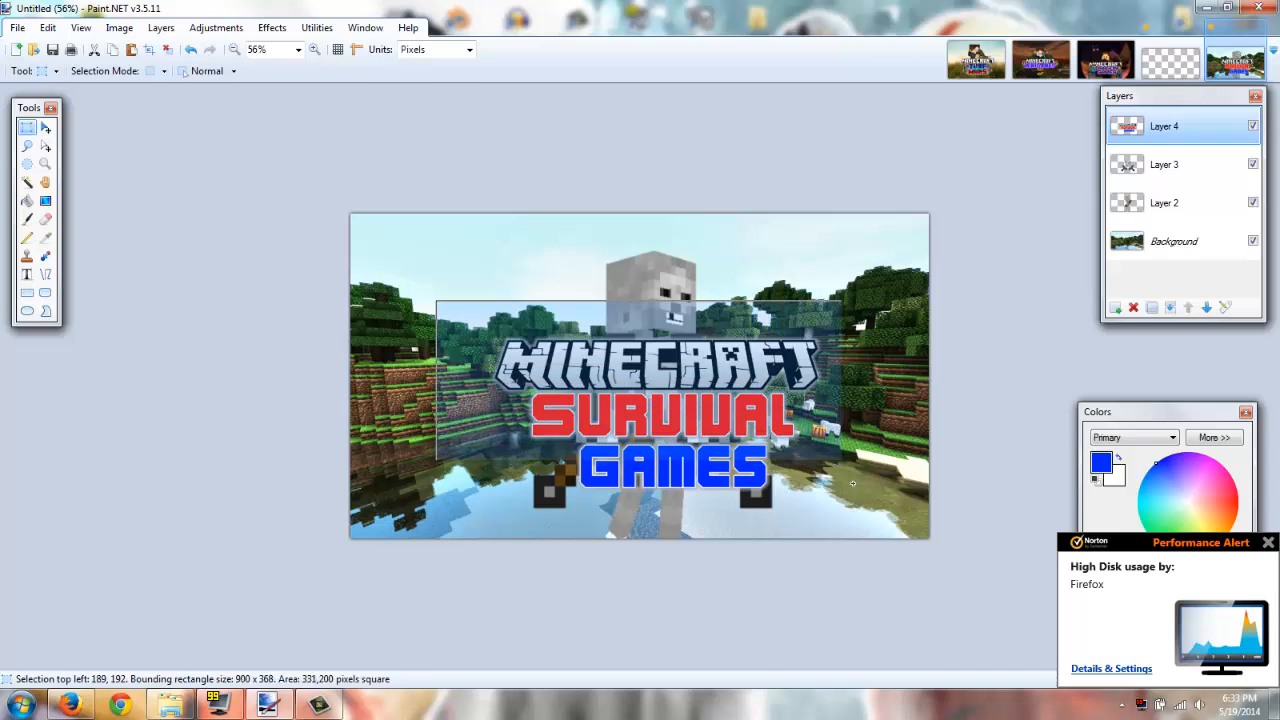
{"action": "left_click", "coordinate": [45, 127]}
{"action": "mouse_move", "coordinate": [686, 424]}
{"action": "left_mouse_down"}
{"action": "mouse_move", "coordinate": [628, 420]}
{"action": "mouse_move", "coordinate": [680, 422]}
{"action": "left_mouse_up"}
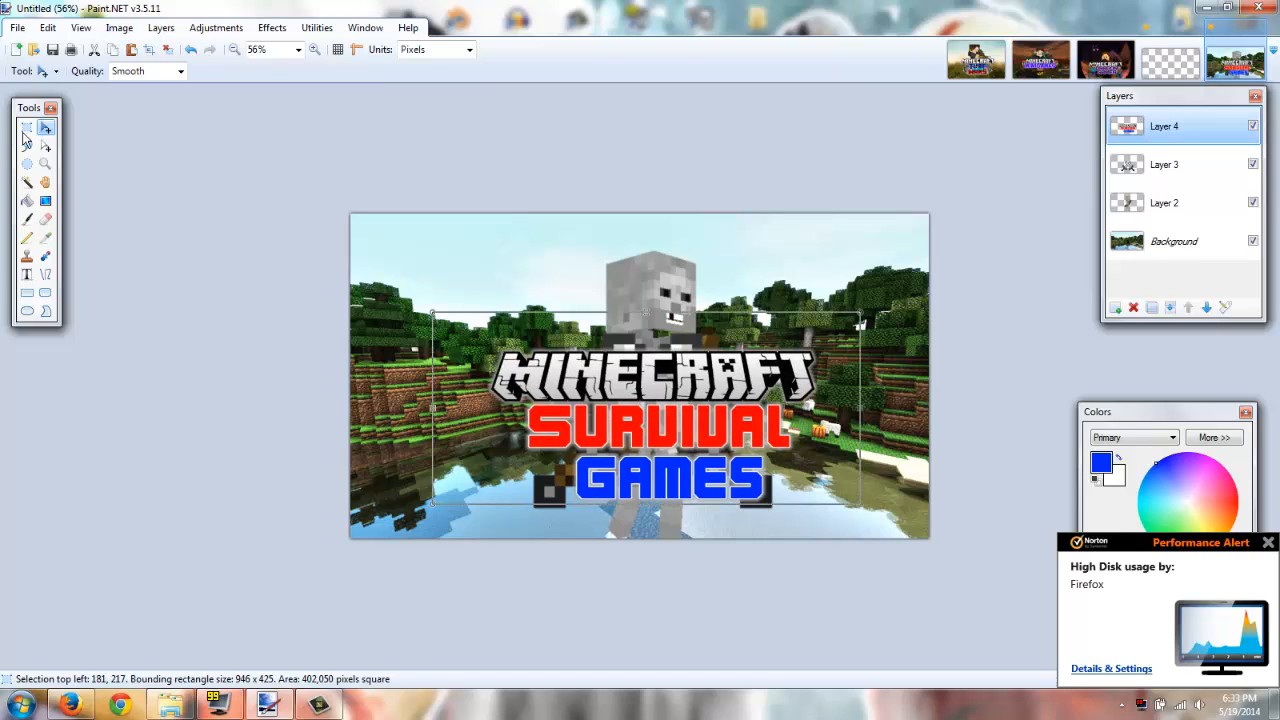
Step: Select an area of about 1028 × 720 pixels, try enlarging the logo and title on Layer 4, and undo the scaling
{"action": "left_click", "coordinate": [27, 127]}
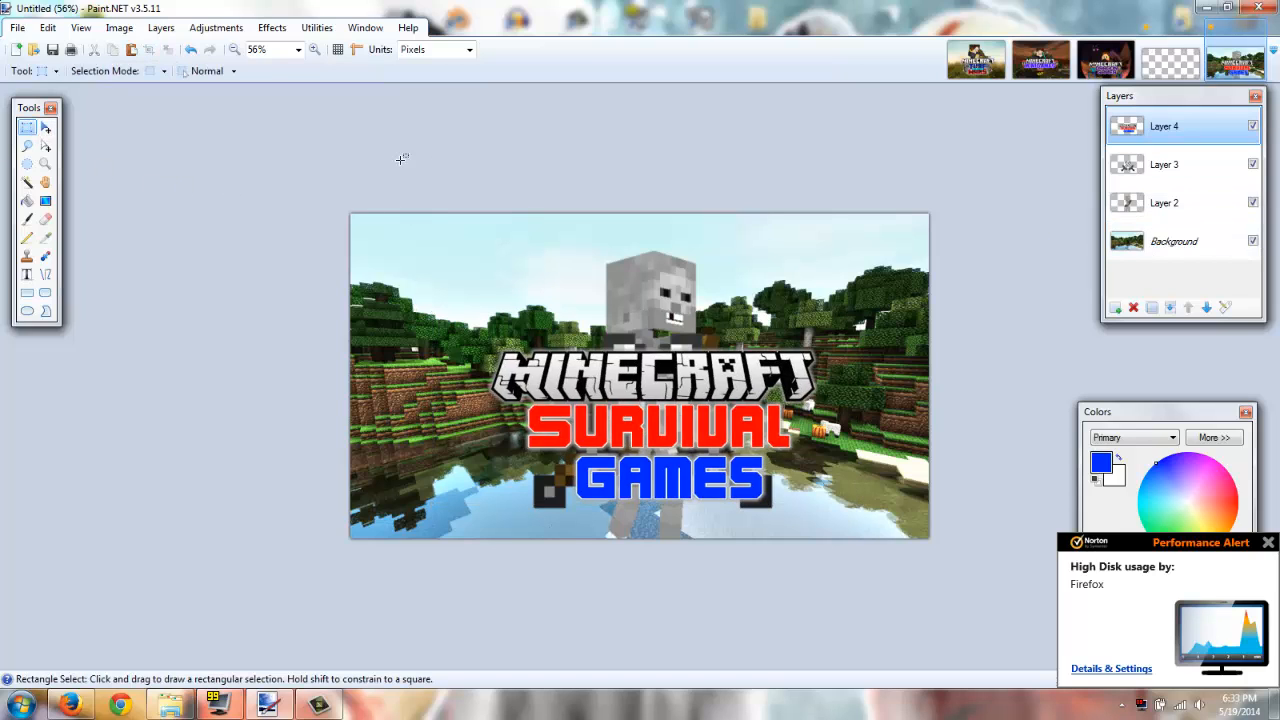
{"action": "left_click_drag", "start_coordinate": [395, 150], "coordinate": [858, 540]}
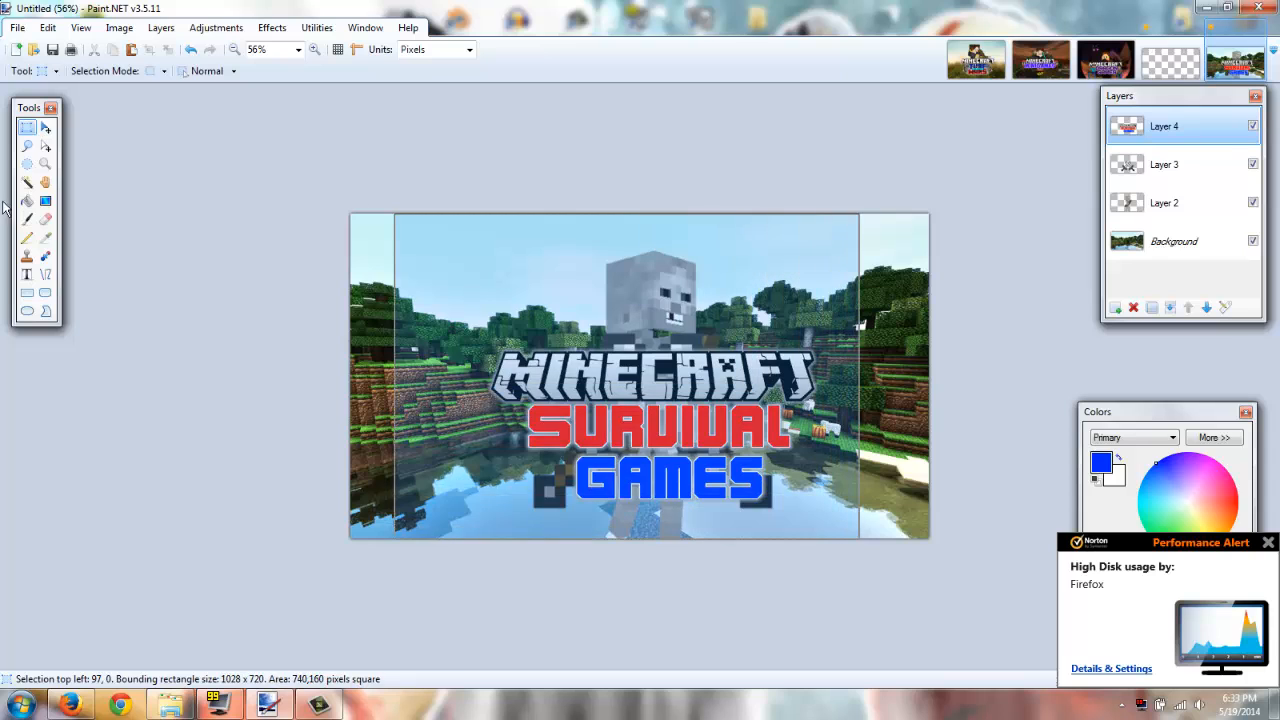
{"action": "left_click", "coordinate": [45, 127]}
{"action": "left_click_drag", "start_coordinate": [392, 199], "coordinate": [388, 164]}
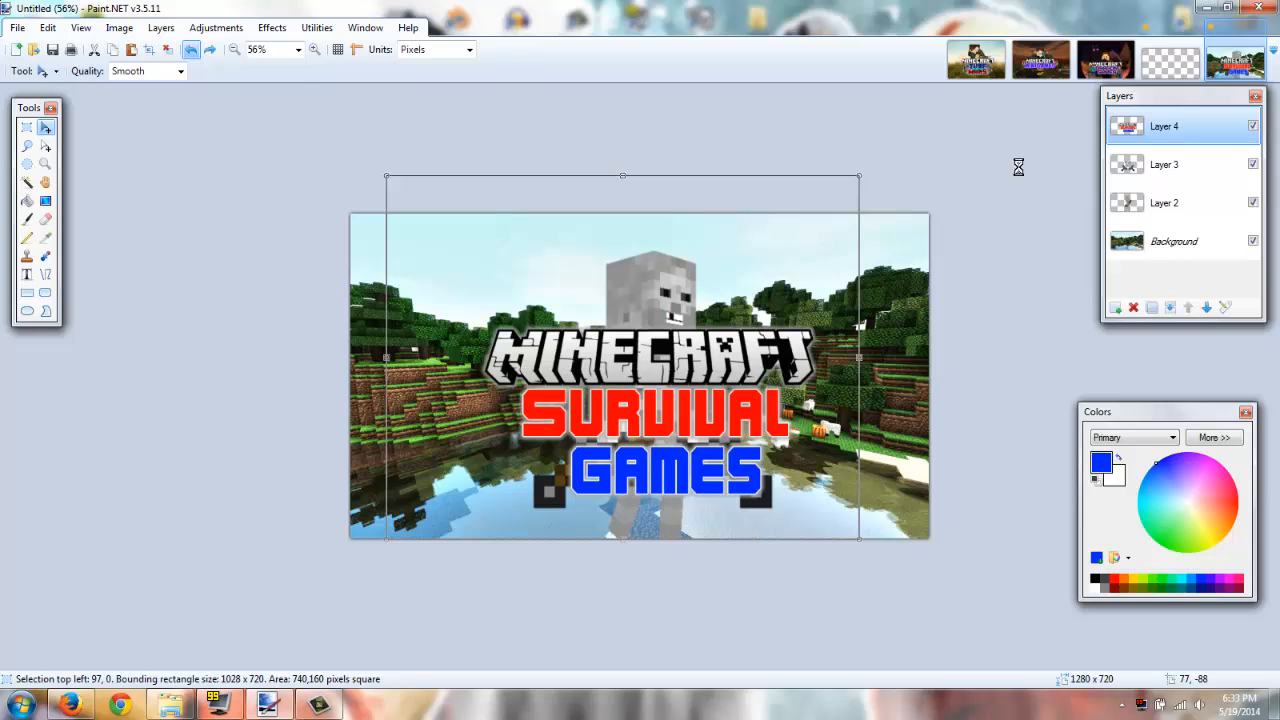
{"action": "left_click", "coordinate": [190, 51]}
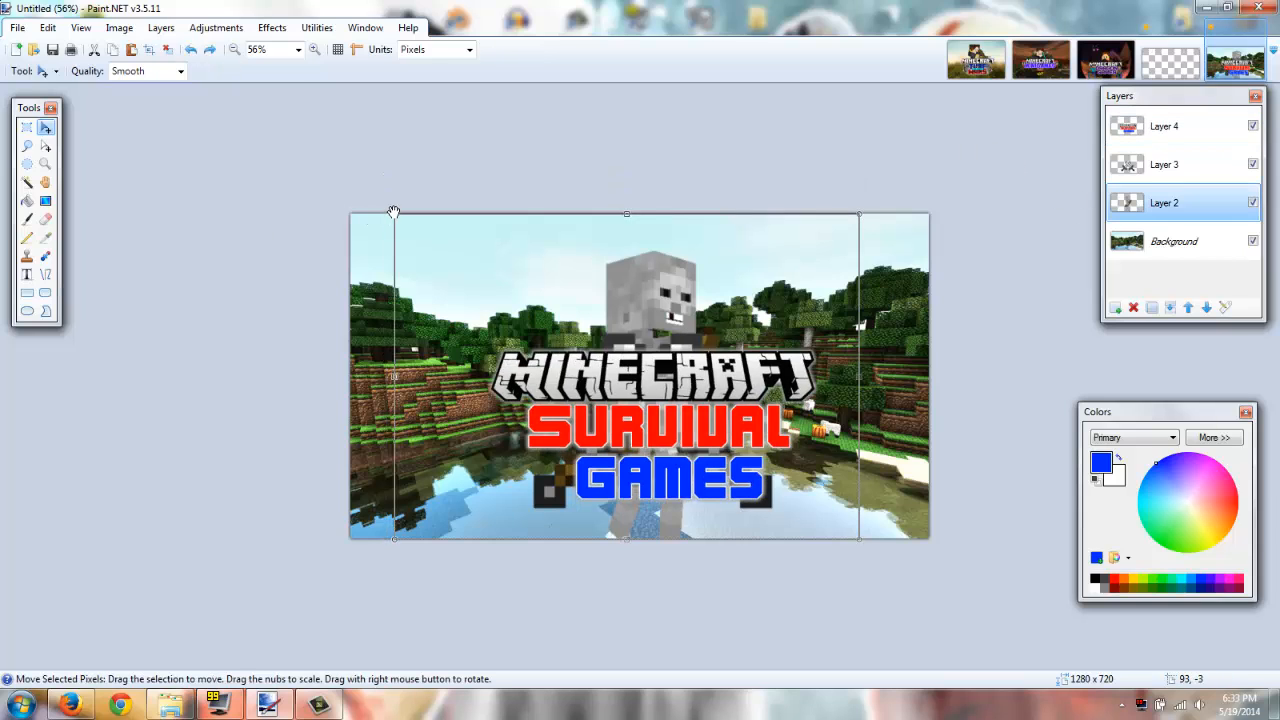
Step: Enlarge the skeleton selection on Layer 2 to about 1100 × 794 pixels, reposition it behind the title, and deselect it
{"action": "left_click_drag", "start_coordinate": [393, 212], "coordinate": [360, 178]}
{"action": "mouse_move", "coordinate": [619, 307]}
{"action": "left_mouse_down"}
{"action": "mouse_move", "coordinate": [609, 299]}
{"action": "mouse_move", "coordinate": [623, 305]}
{"action": "left_mouse_up"}
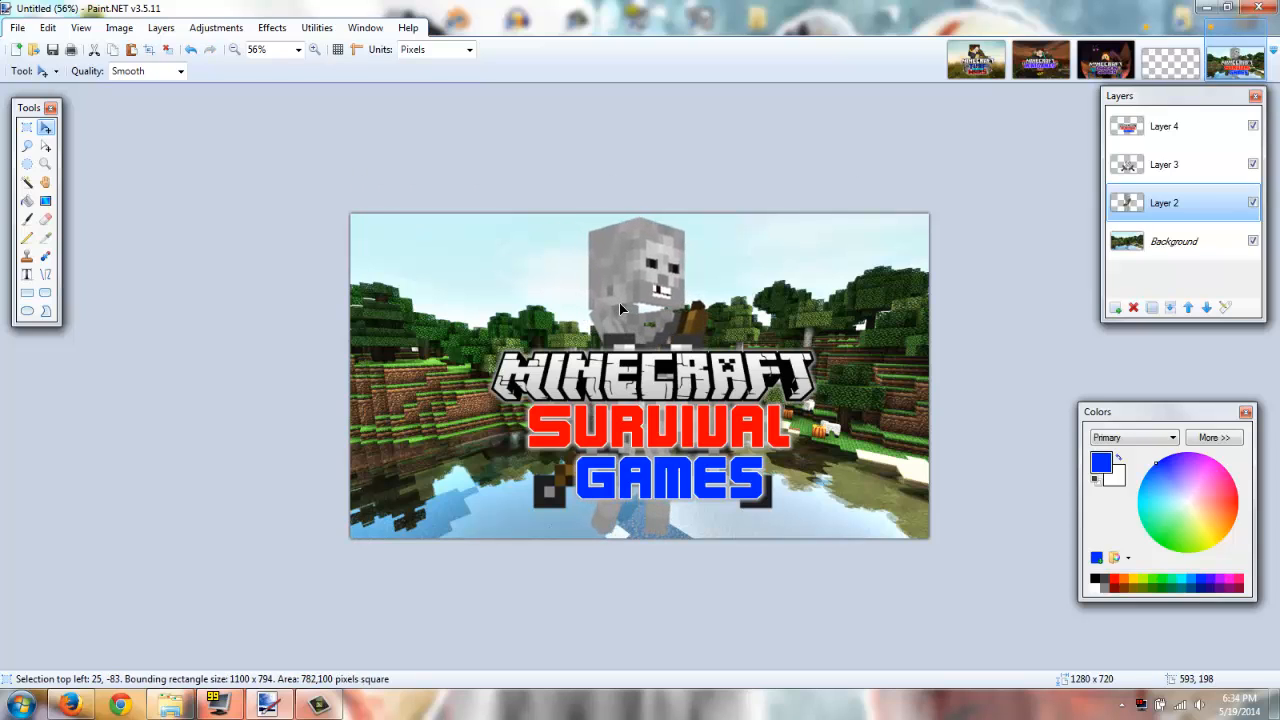
{"action": "left_click", "coordinate": [27, 127]}
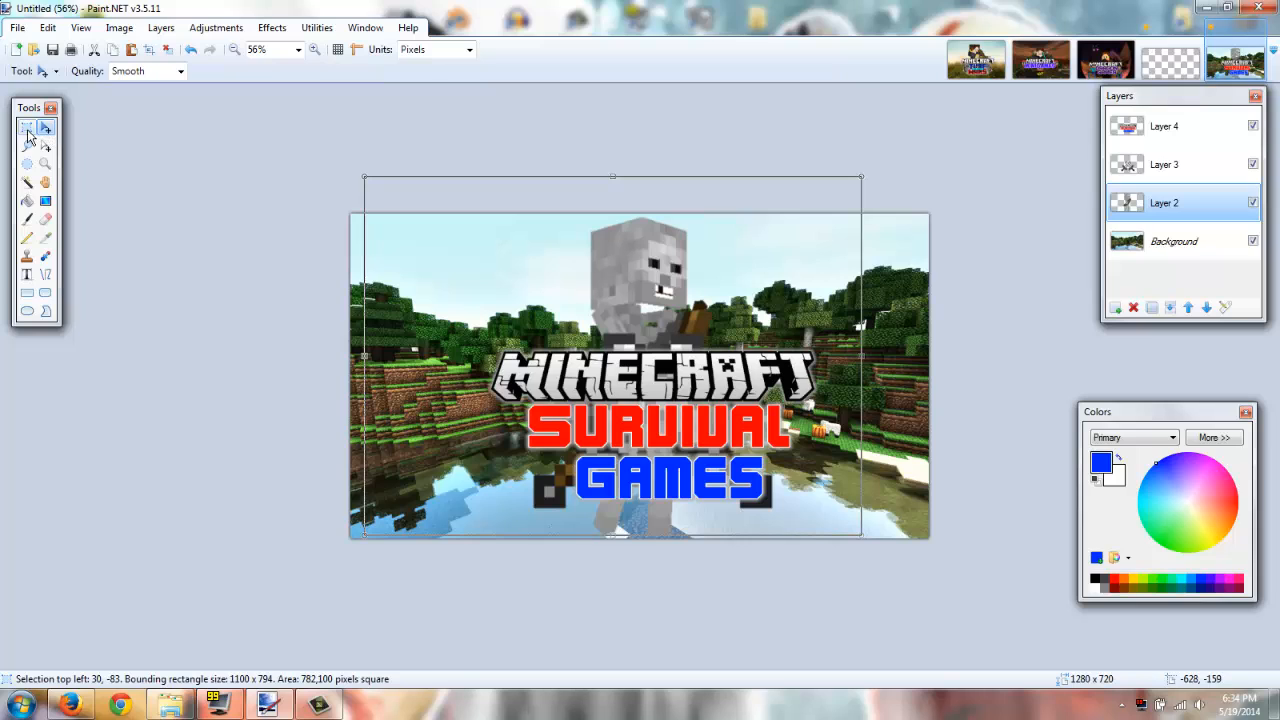
Step: Outline the crossed swords on Layer 3 in white with radius 2 and strength 5
{"action": "left_click", "coordinate": [1165, 165]}
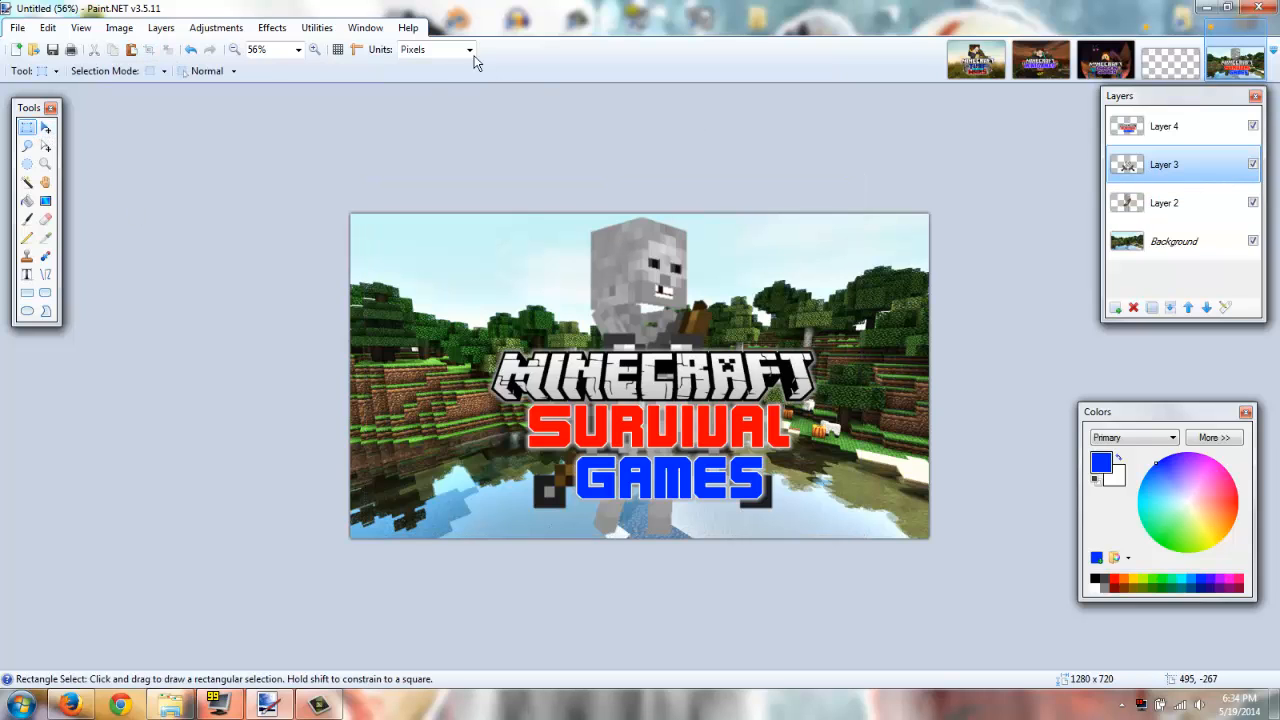
{"action": "left_click", "coordinate": [272, 27]}
{"action": "mouse_move", "coordinate": [305, 158]}
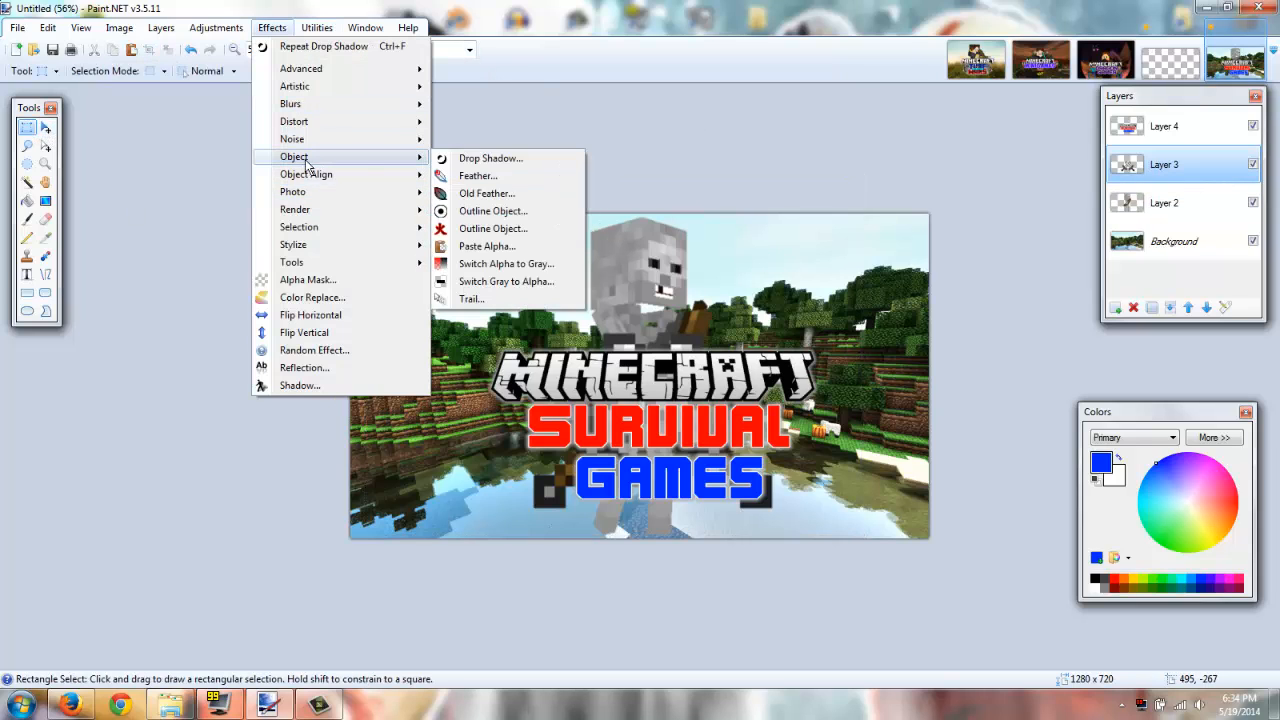
{"action": "left_click", "coordinate": [484, 214]}
{"action": "left_click_drag", "start_coordinate": [591, 237], "coordinate": [363, 66]}
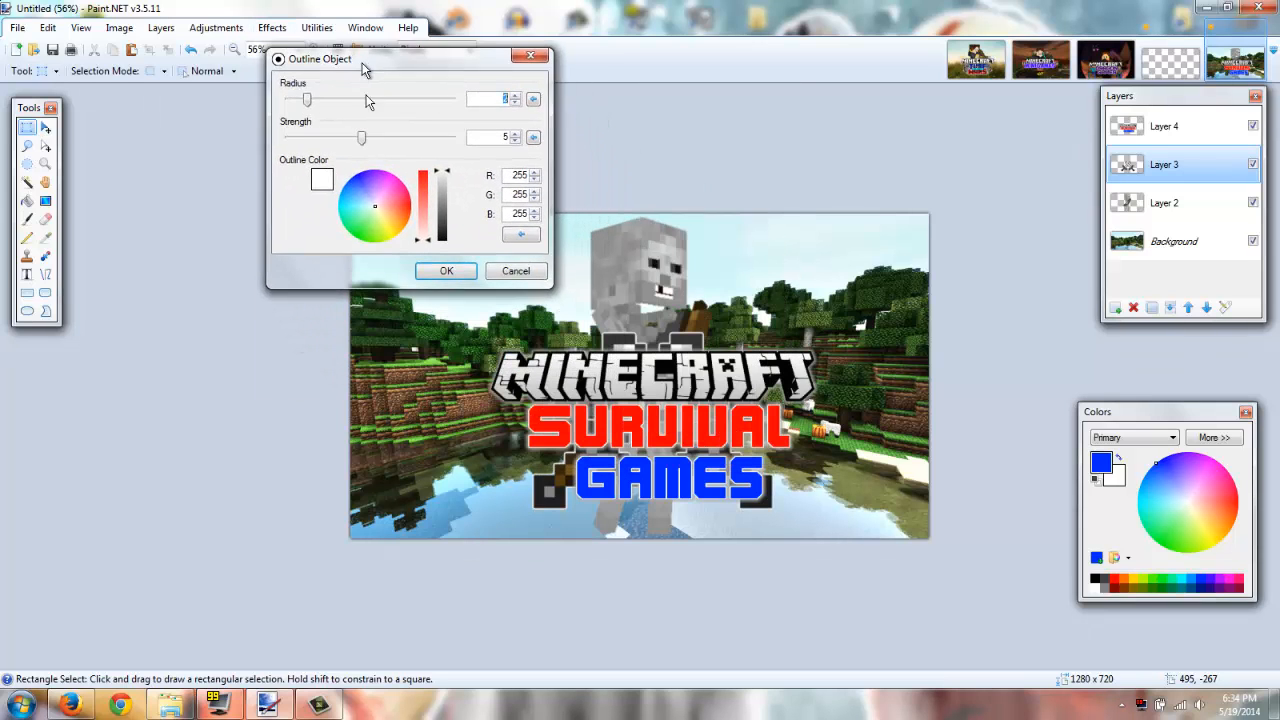
{"action": "left_click", "coordinate": [447, 271]}
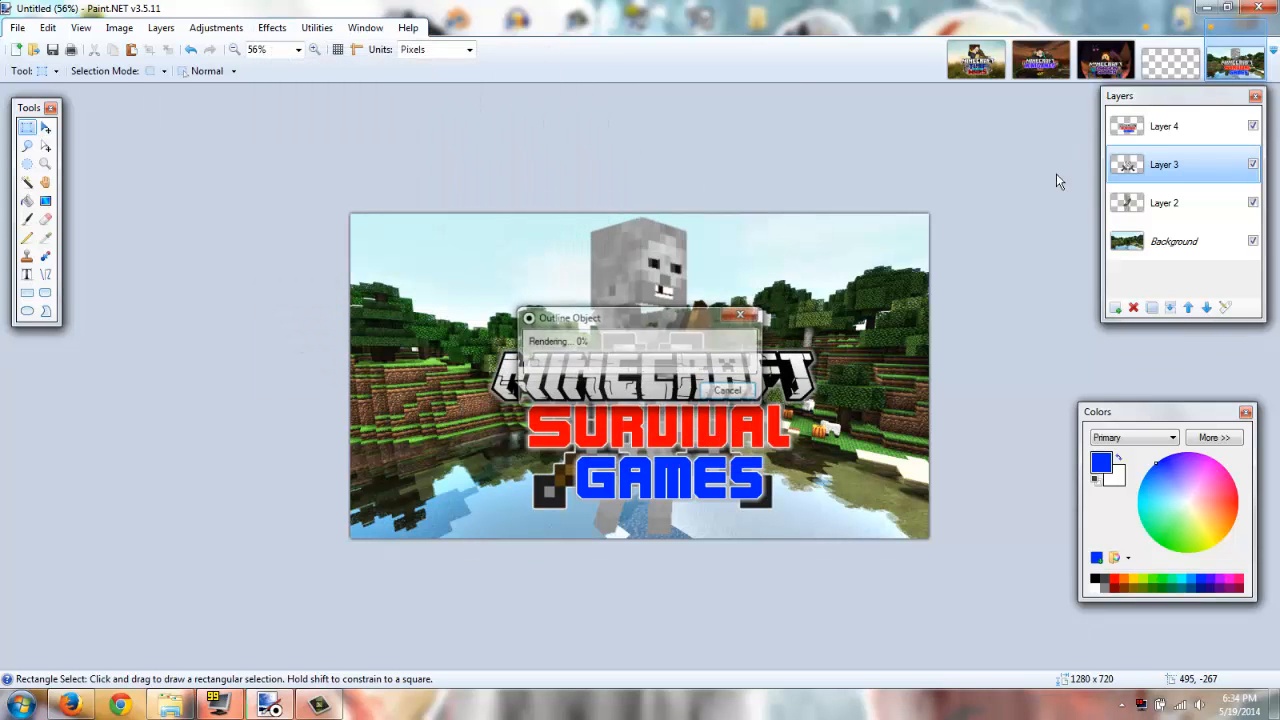
Step: Give the skeleton on Layer 2 a dark grey (51, 51, 51) drop shadow with zero offset, widening and blur radius 5, and opacity 238
{"action": "left_click", "coordinate": [1163, 202]}
{"action": "left_click", "coordinate": [272, 27]}
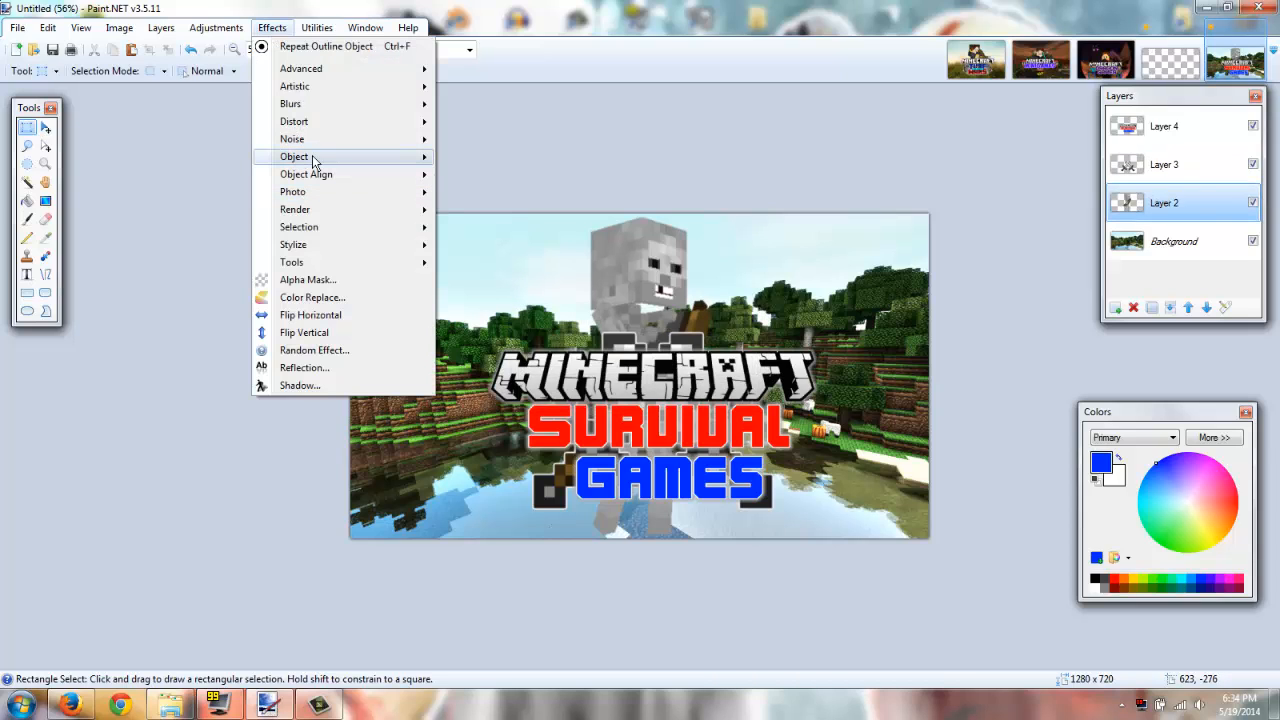
{"action": "mouse_move", "coordinate": [314, 158]}
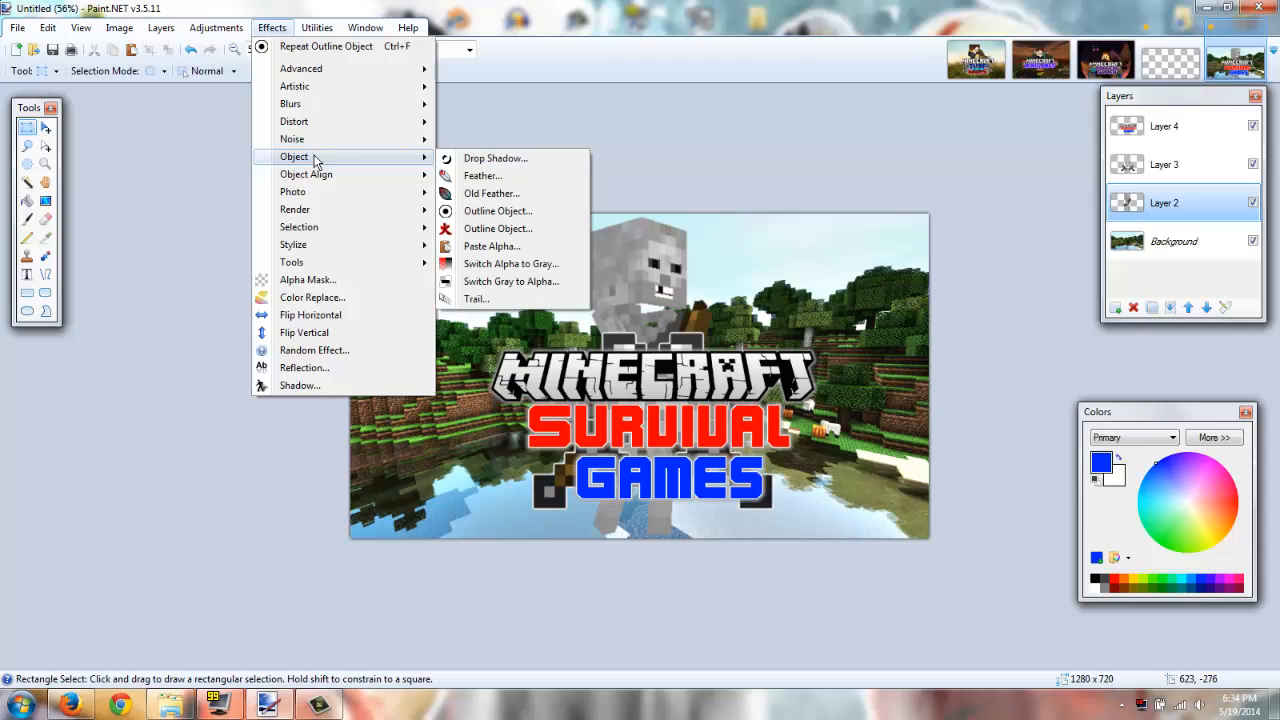
{"action": "left_click", "coordinate": [537, 160]}
{"action": "left_click_drag", "start_coordinate": [615, 167], "coordinate": [292, 77]}
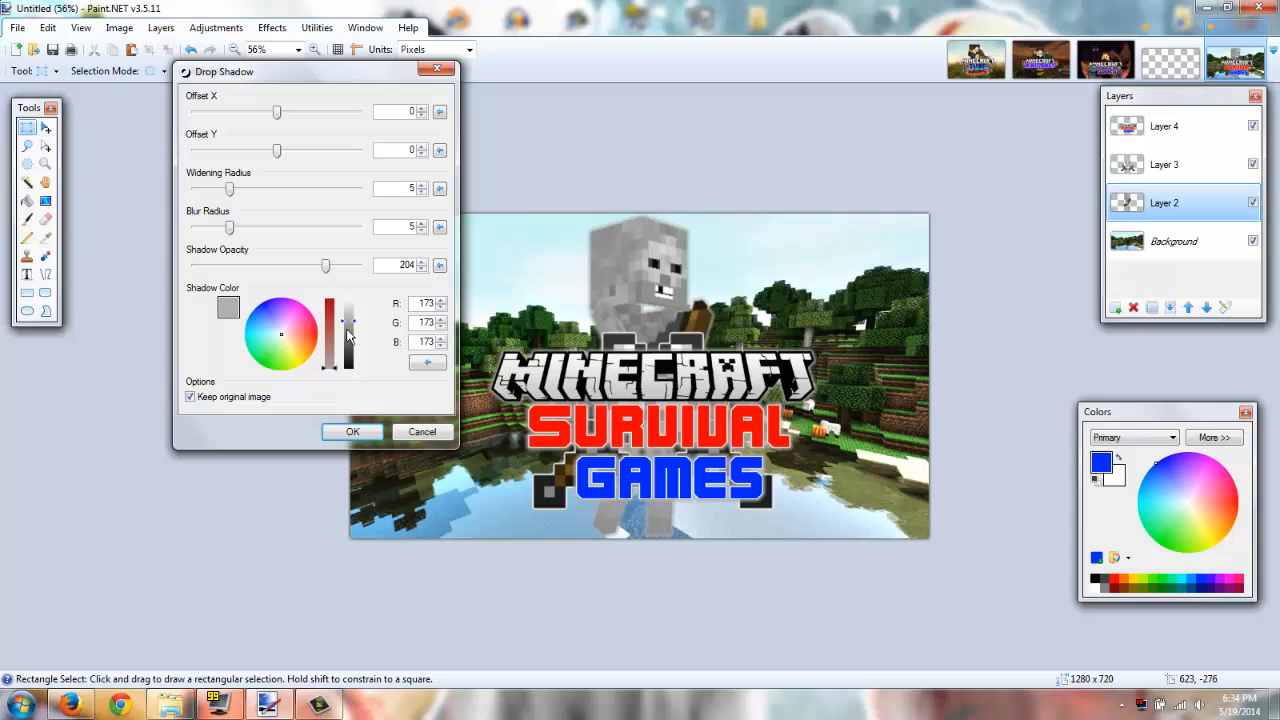
{"action": "left_click_drag", "start_coordinate": [348, 336], "coordinate": [348, 354]}
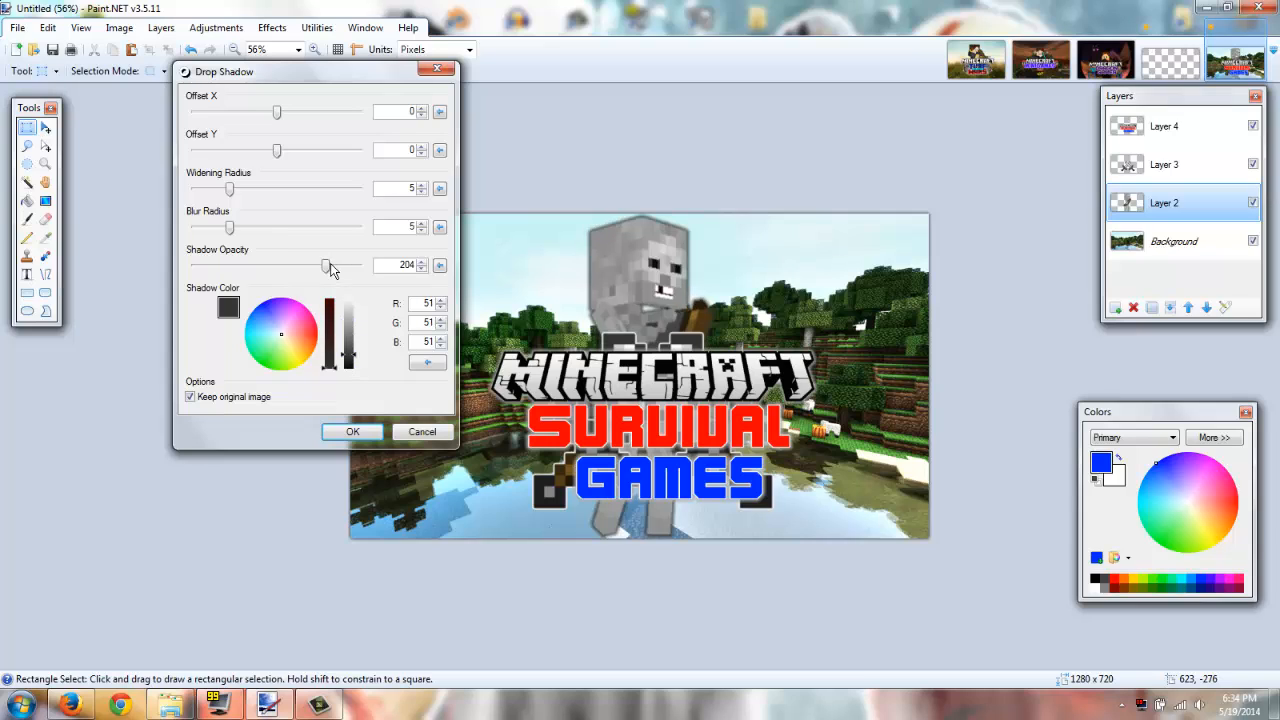
{"action": "left_click_drag", "start_coordinate": [330, 270], "coordinate": [351, 271]}
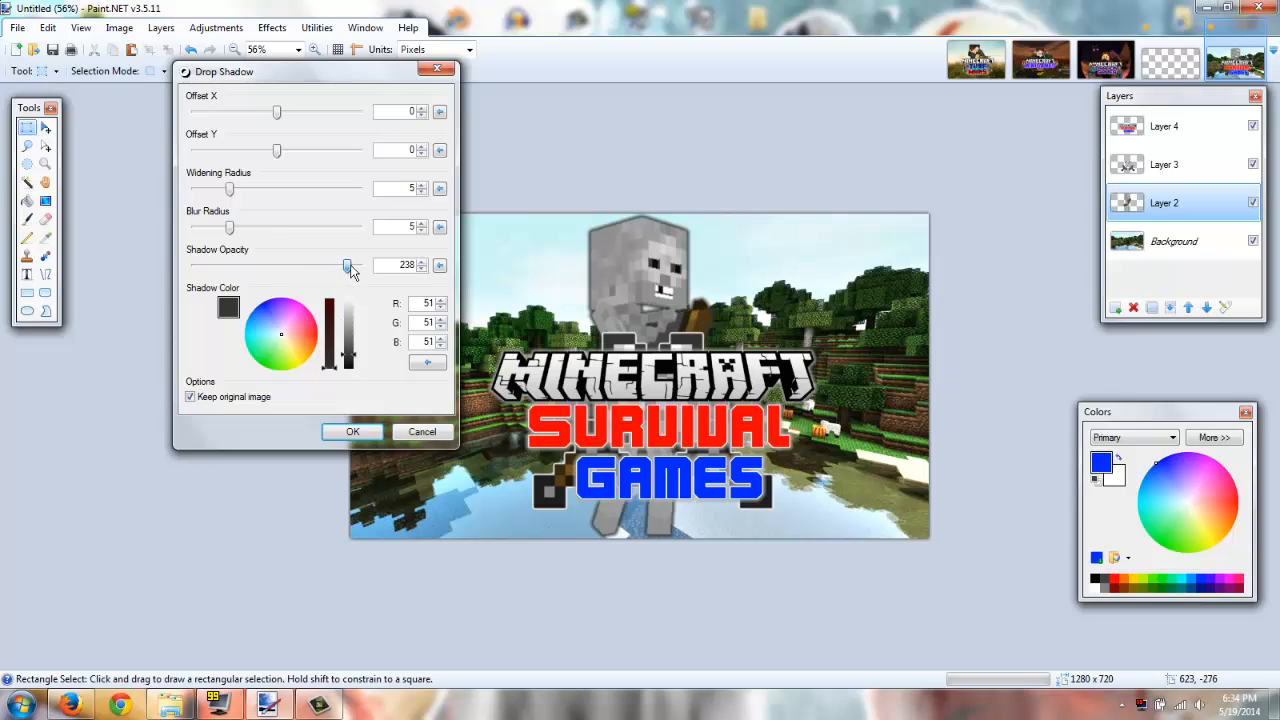
{"action": "left_click", "coordinate": [351, 431]}
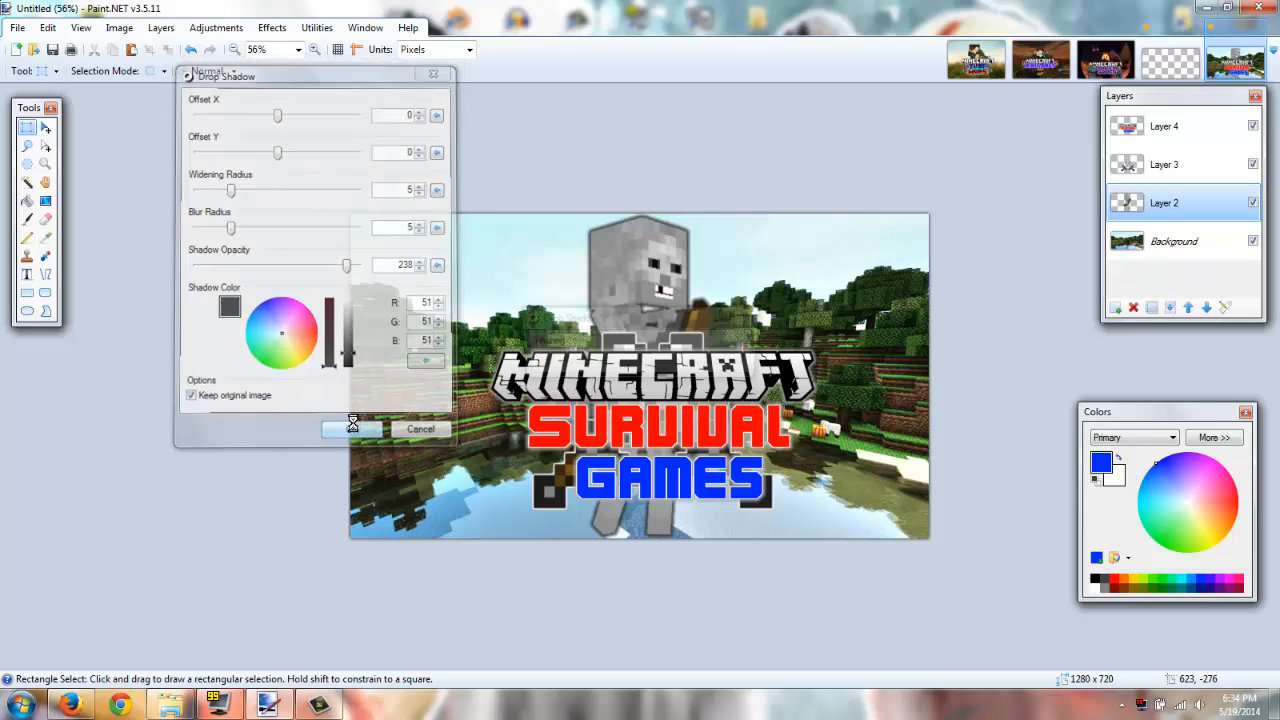
Step: Add a new layer above Layer 4 and place blue "#4" text in Karnivore Black 84 in the sky left of the skeleton
{"action": "left_click", "coordinate": [1155, 138]}
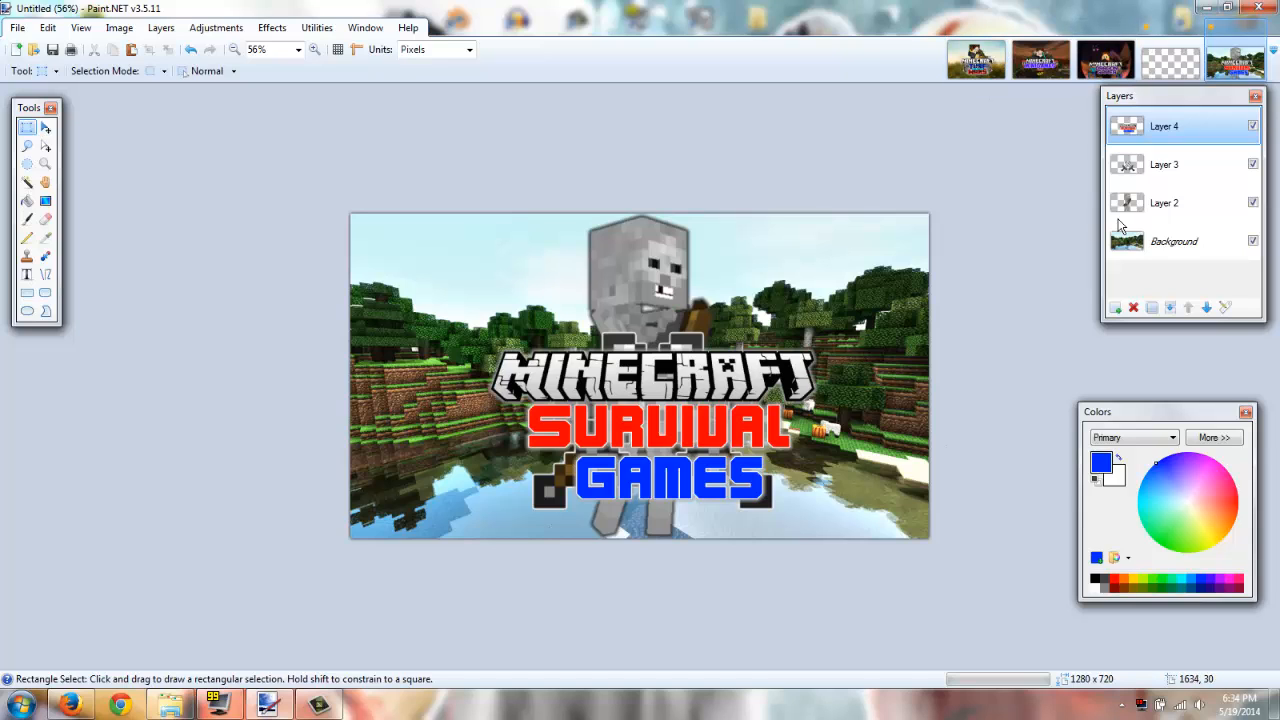
{"action": "left_click", "coordinate": [1116, 308]}
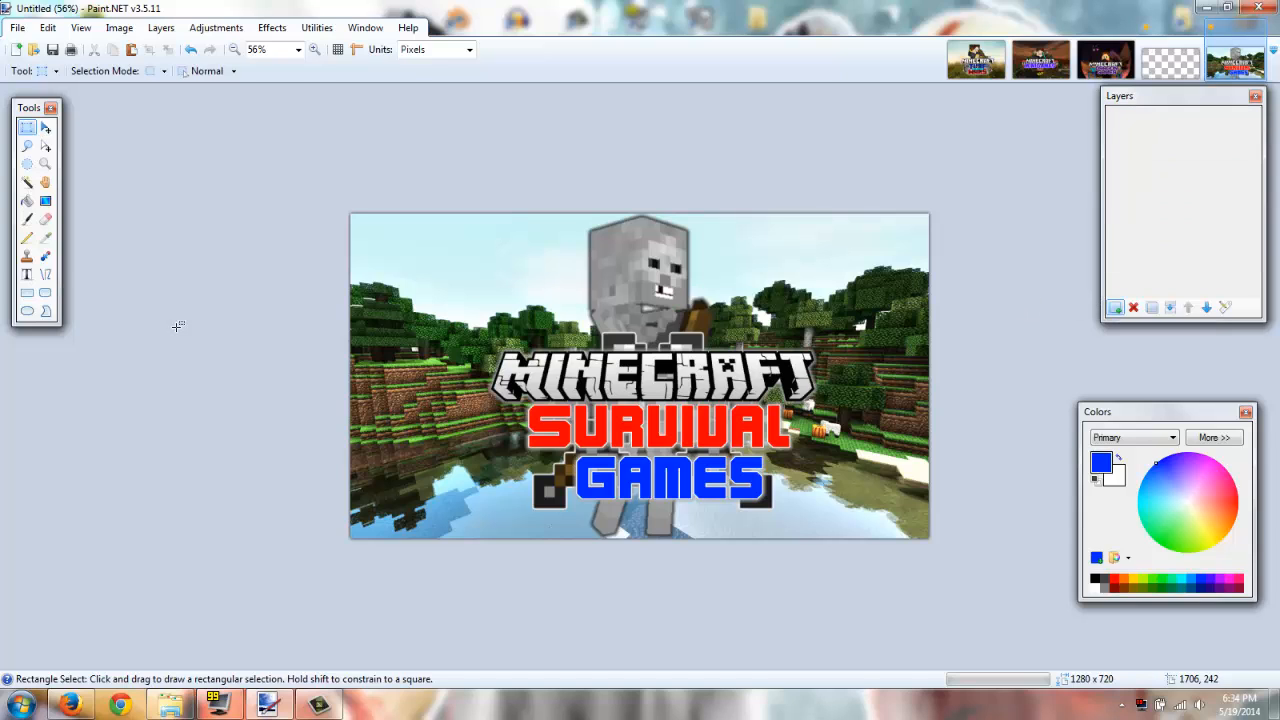
{"action": "left_click", "coordinate": [27, 274]}
{"action": "left_click", "coordinate": [427, 240]}
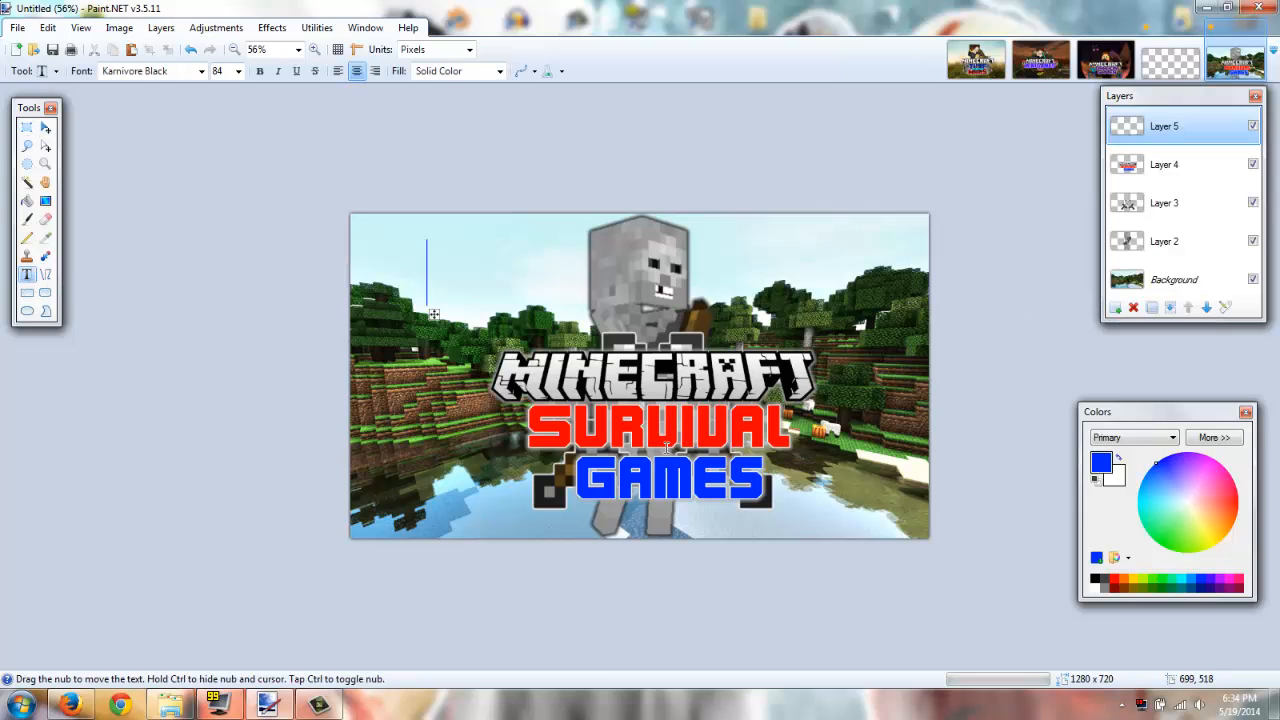
{"action": "type", "text": "#4"}
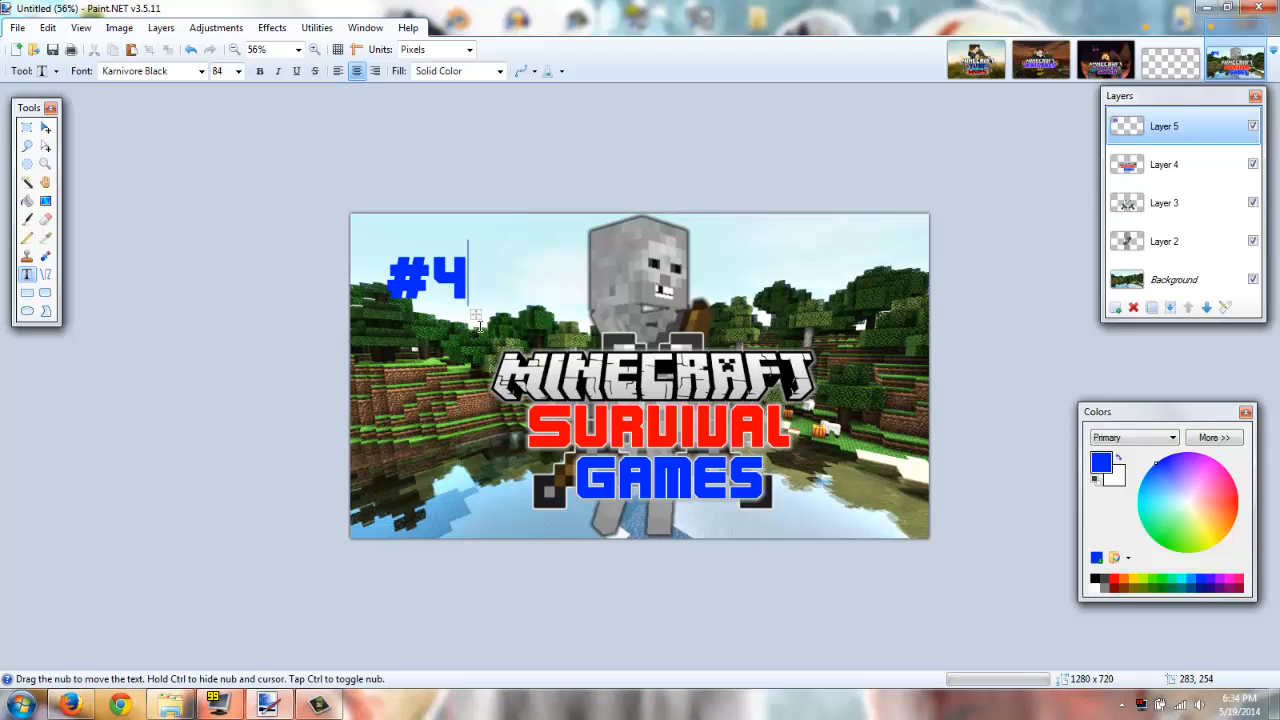
{"action": "left_click_drag", "start_coordinate": [475, 314], "coordinate": [511, 313]}
Step: Add the blue text "FIGHT" on Layer 5 right of the skeleton's head, level with the "#4"
{"action": "left_click", "coordinate": [760, 252]}
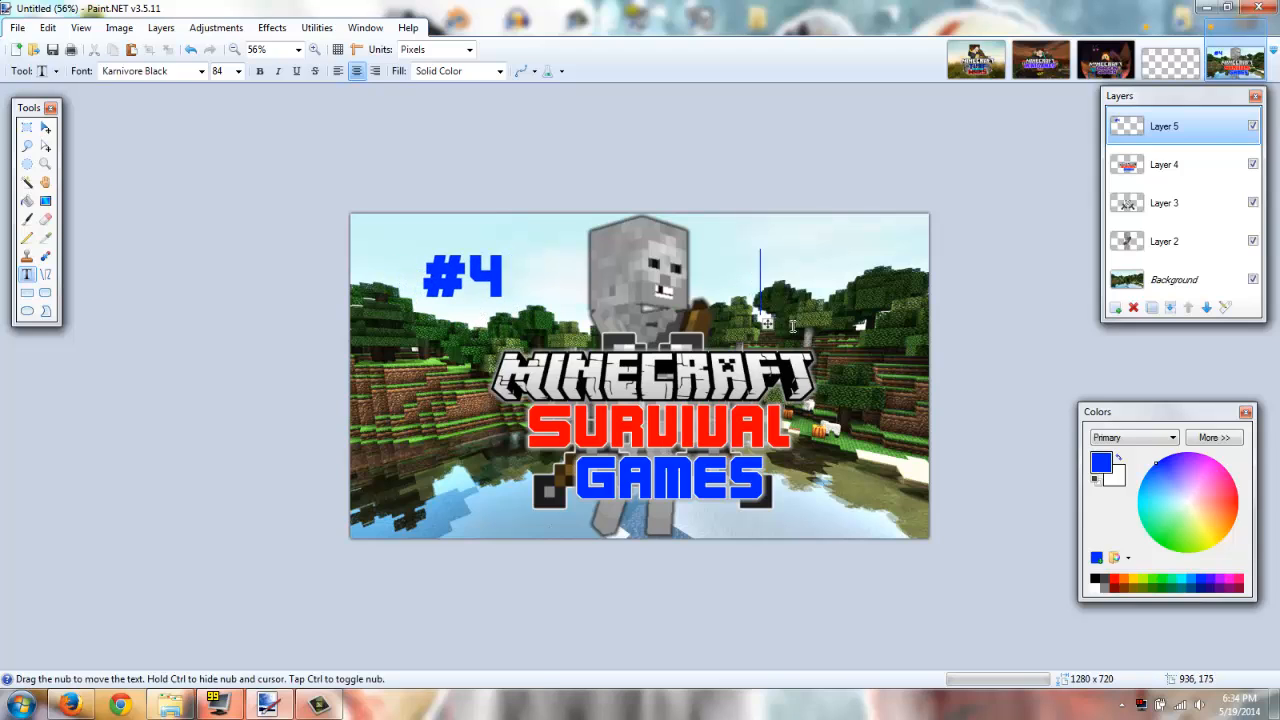
{"action": "type", "text": "FUG"}
{"action": "key", "text": "BackSpace"}
{"action": "key", "text": "BackSpace"}
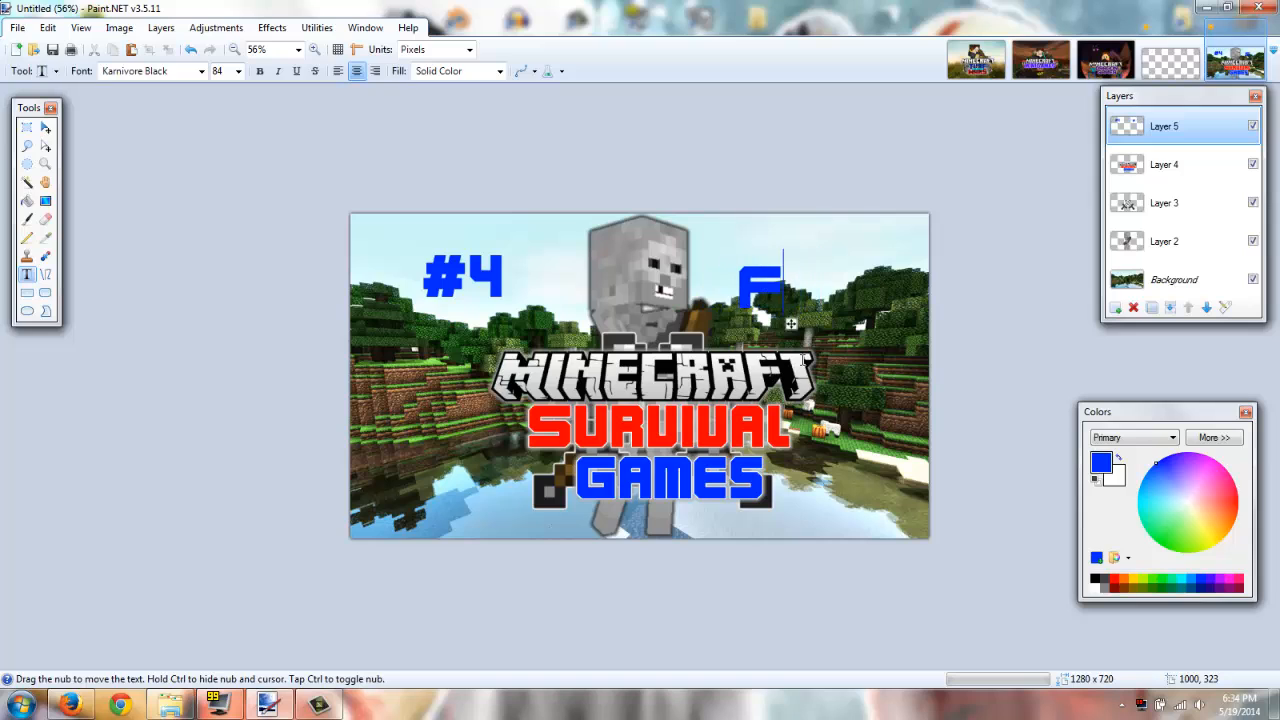
{"action": "type", "text": "IGHT"}
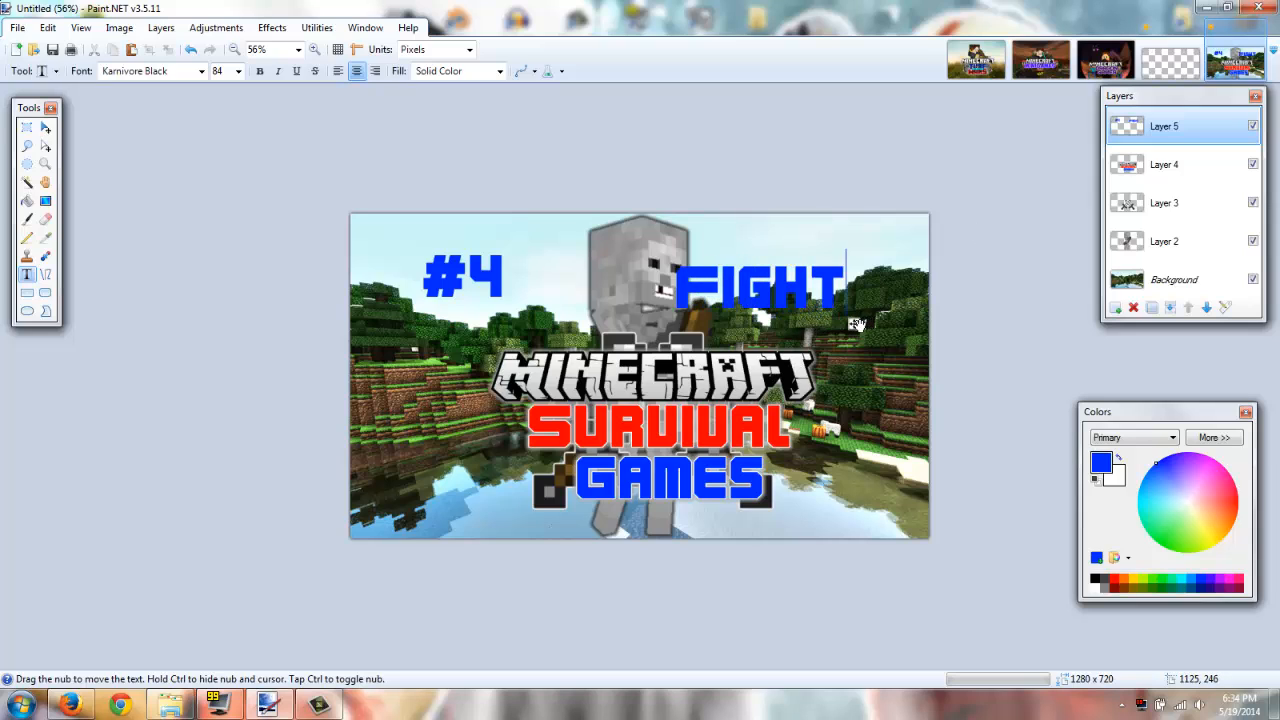
{"action": "left_click_drag", "start_coordinate": [855, 323], "coordinate": [891, 314]}
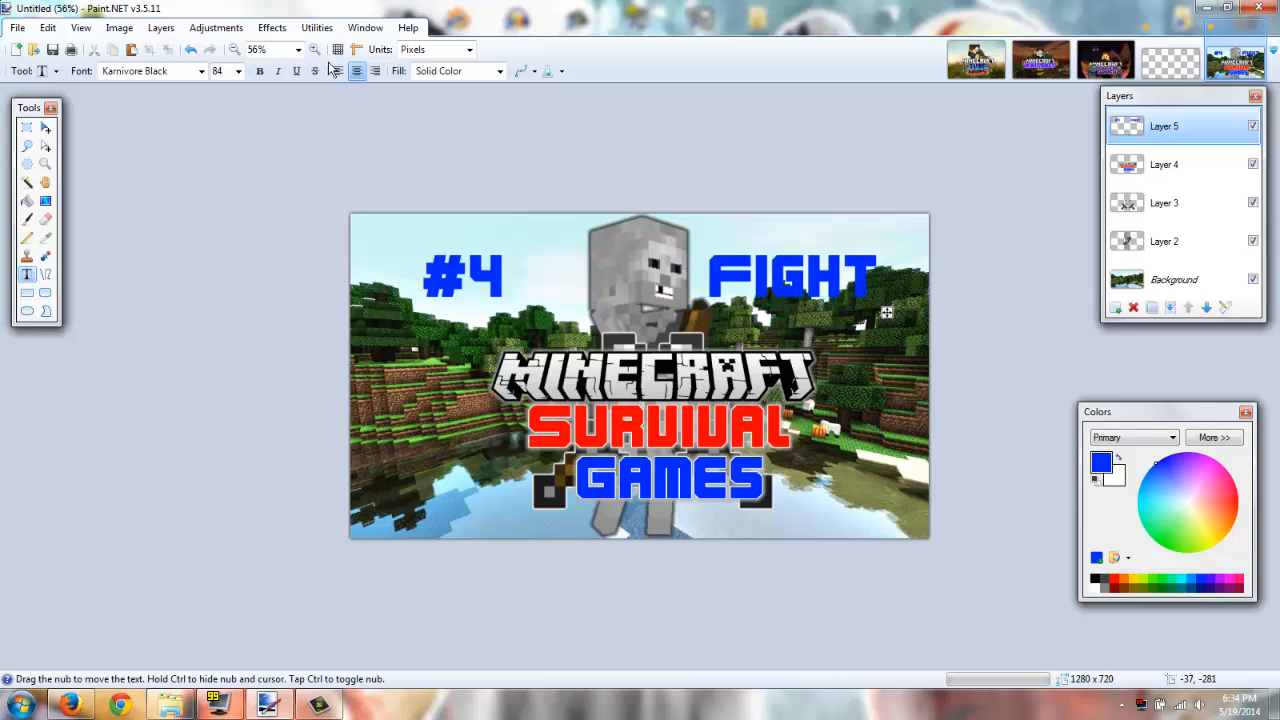
Step: Outline the "#4" and "FIGHT" text on Layer 5 in white with radius 2 and strength 5
{"action": "left_click", "coordinate": [272, 27]}
{"action": "mouse_move", "coordinate": [300, 158]}
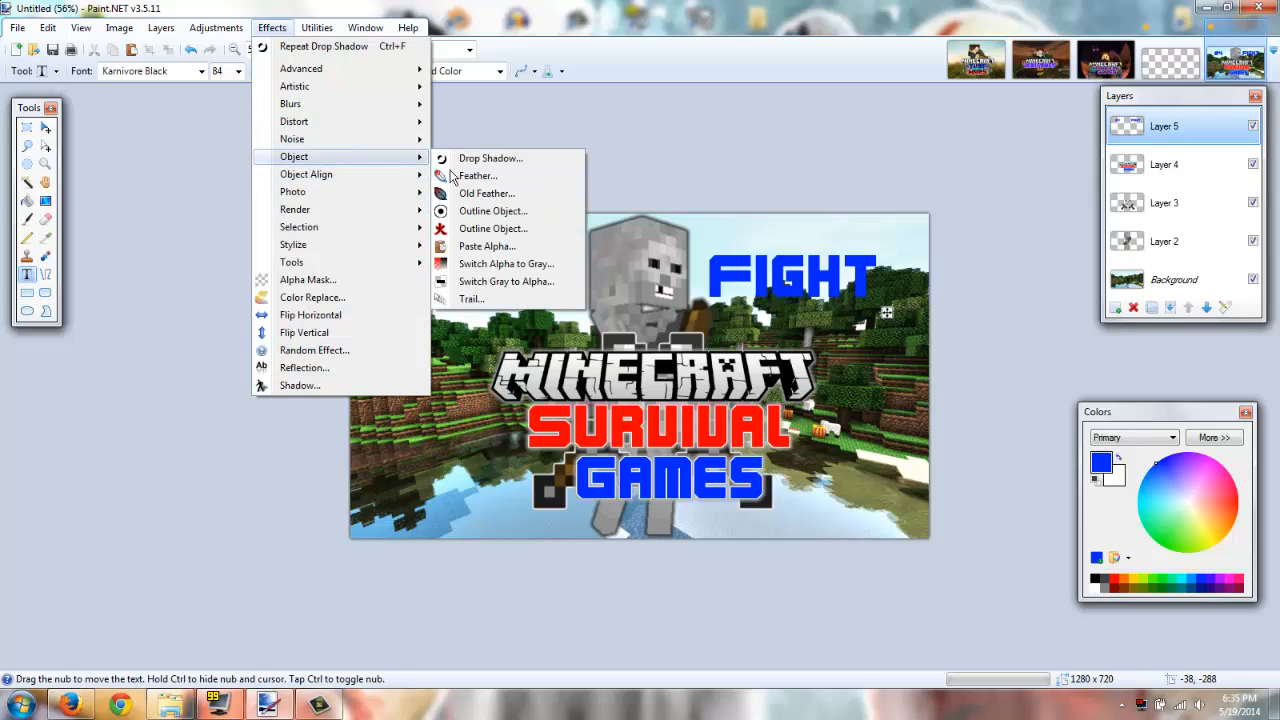
{"action": "left_click", "coordinate": [480, 206]}
{"action": "left_click_drag", "start_coordinate": [597, 238], "coordinate": [355, 103]}
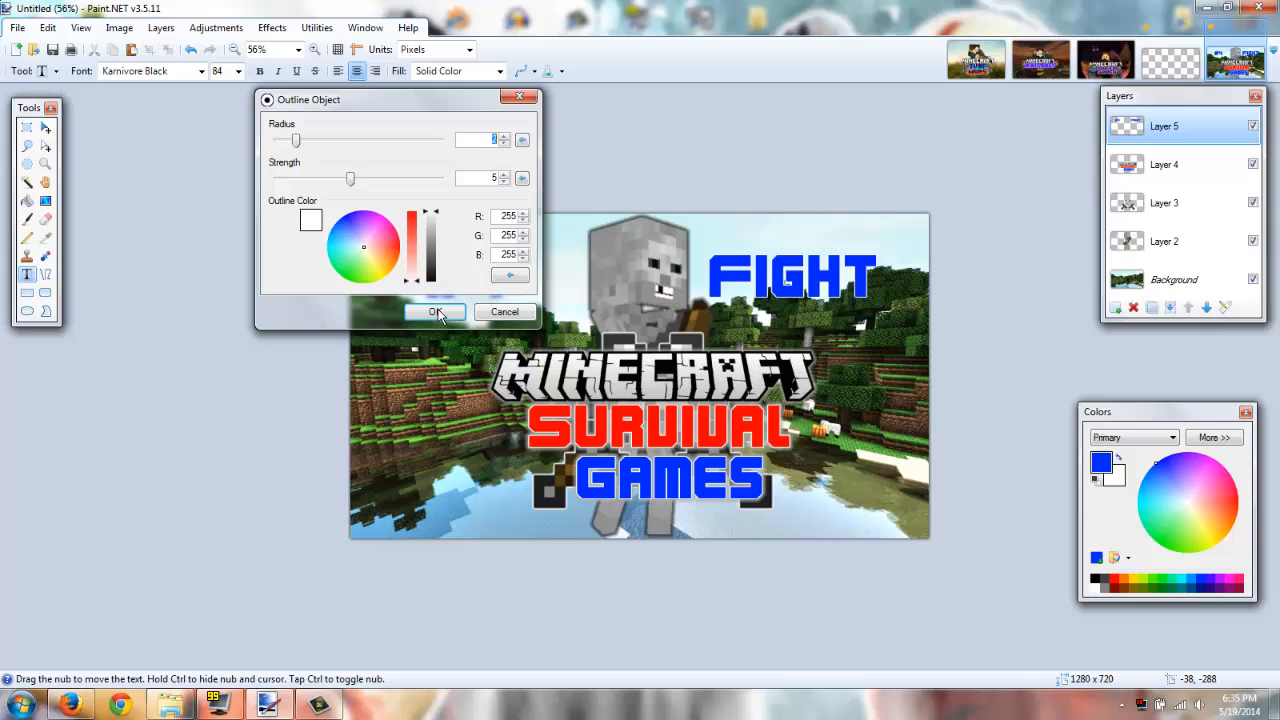
{"action": "left_click", "coordinate": [437, 313]}
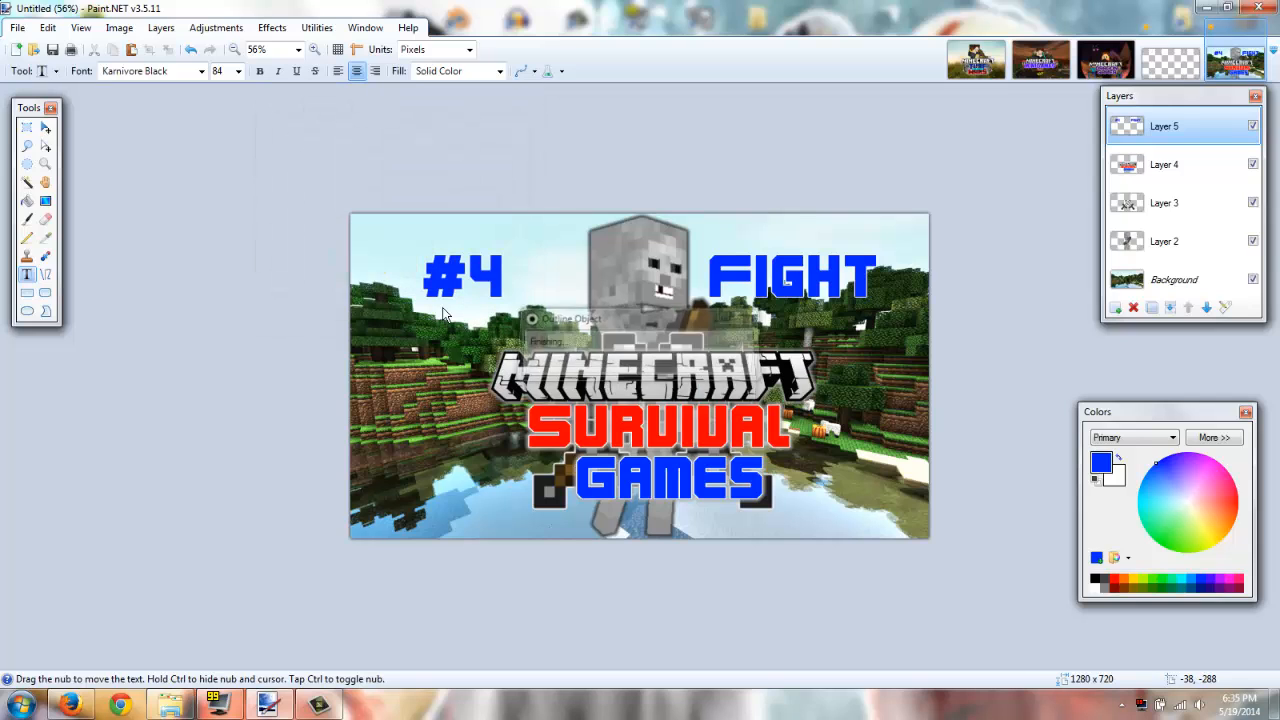
Step: Apply a Glow to the logo and title on Layer 4 with radius 6, brightness -26 and contrast 79
{"action": "left_click", "coordinate": [1160, 165]}
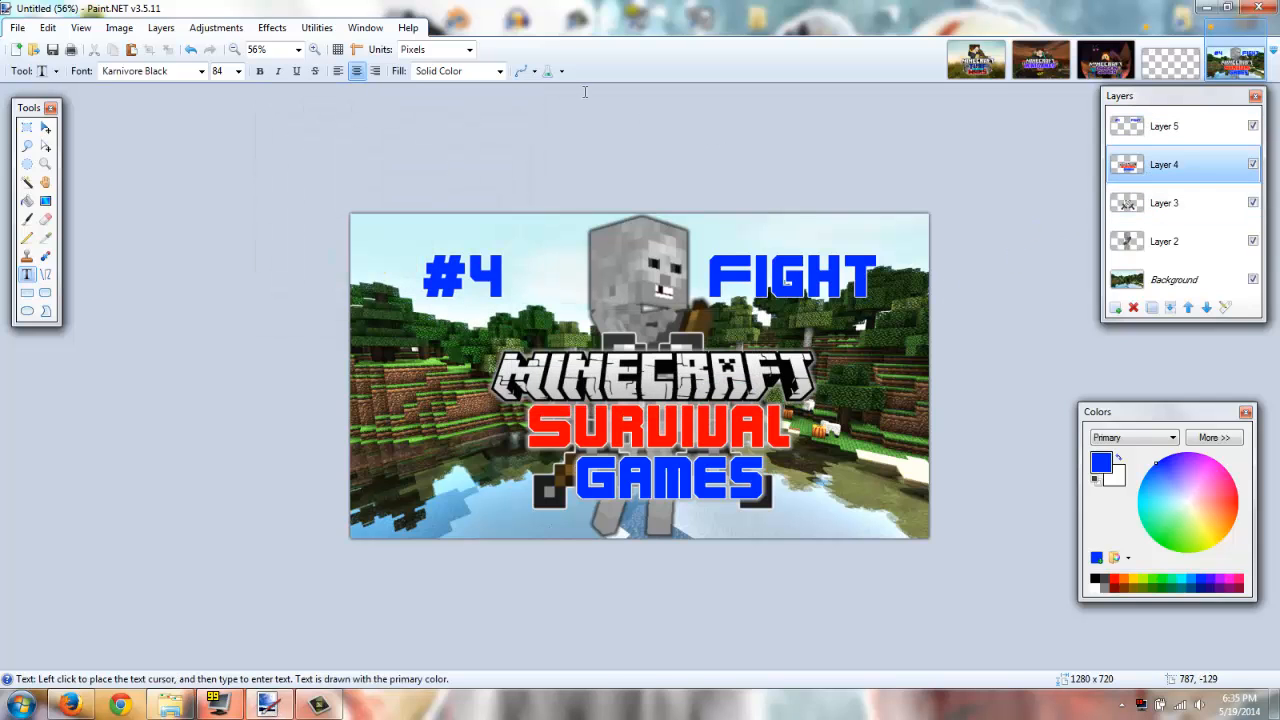
{"action": "left_click", "coordinate": [270, 28]}
{"action": "mouse_move", "coordinate": [300, 195]}
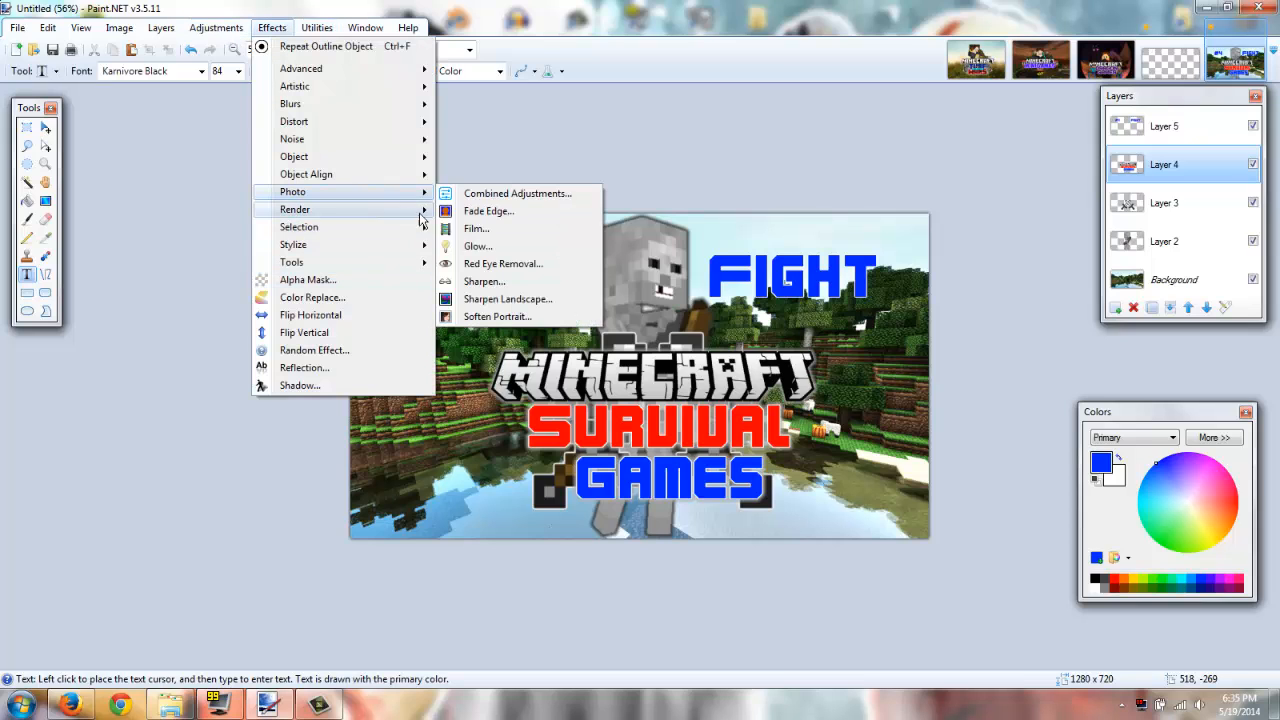
{"action": "left_click", "coordinate": [468, 229]}
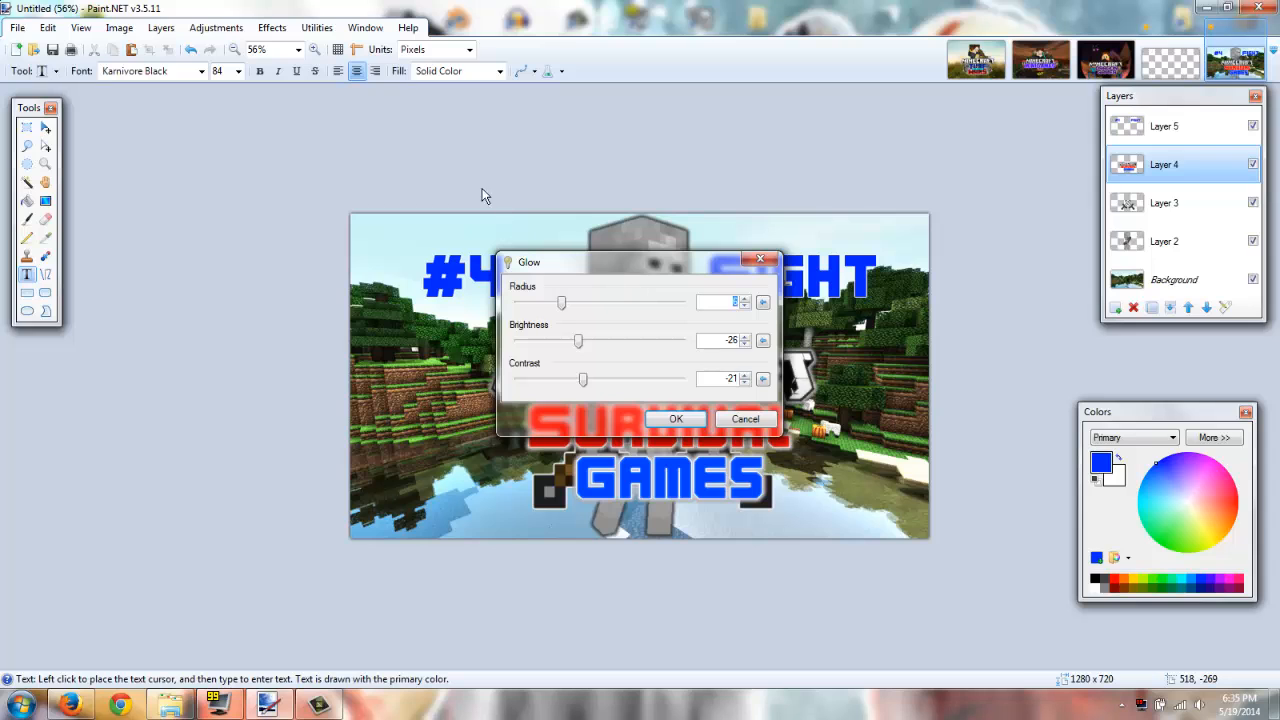
{"action": "left_click_drag", "start_coordinate": [571, 262], "coordinate": [288, 100]}
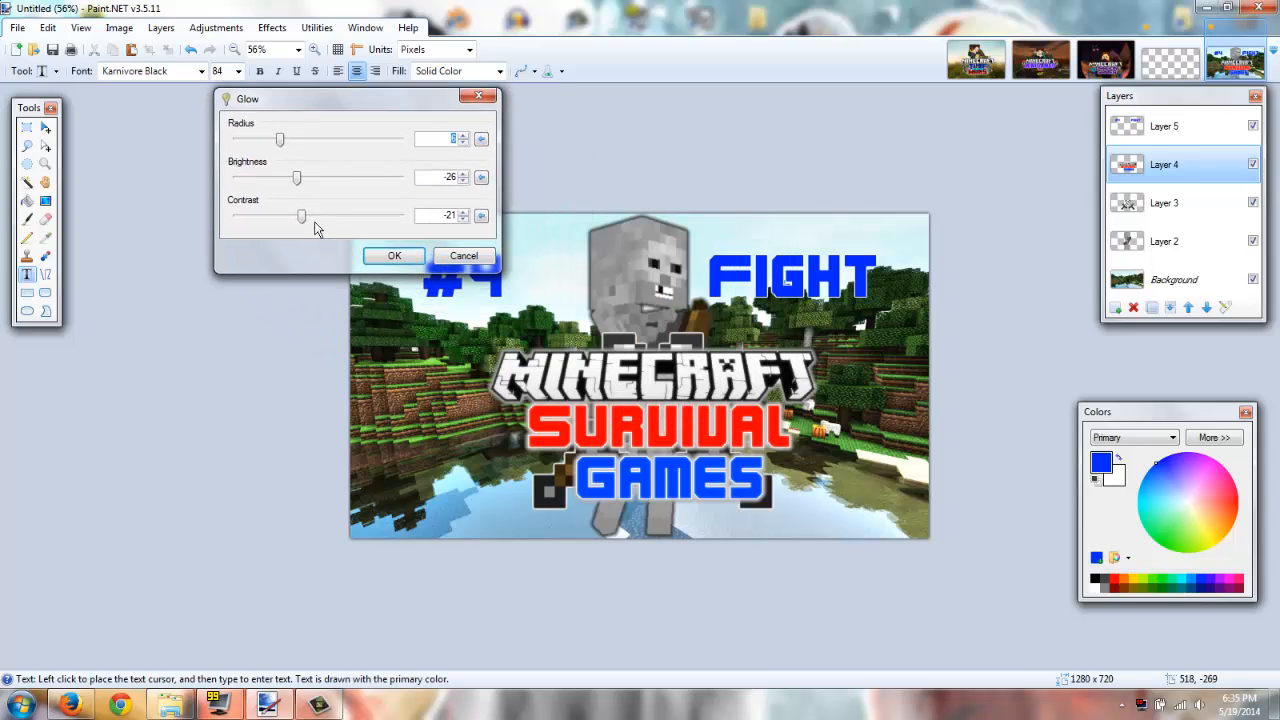
{"action": "left_click_drag", "start_coordinate": [304, 217], "coordinate": [388, 224]}
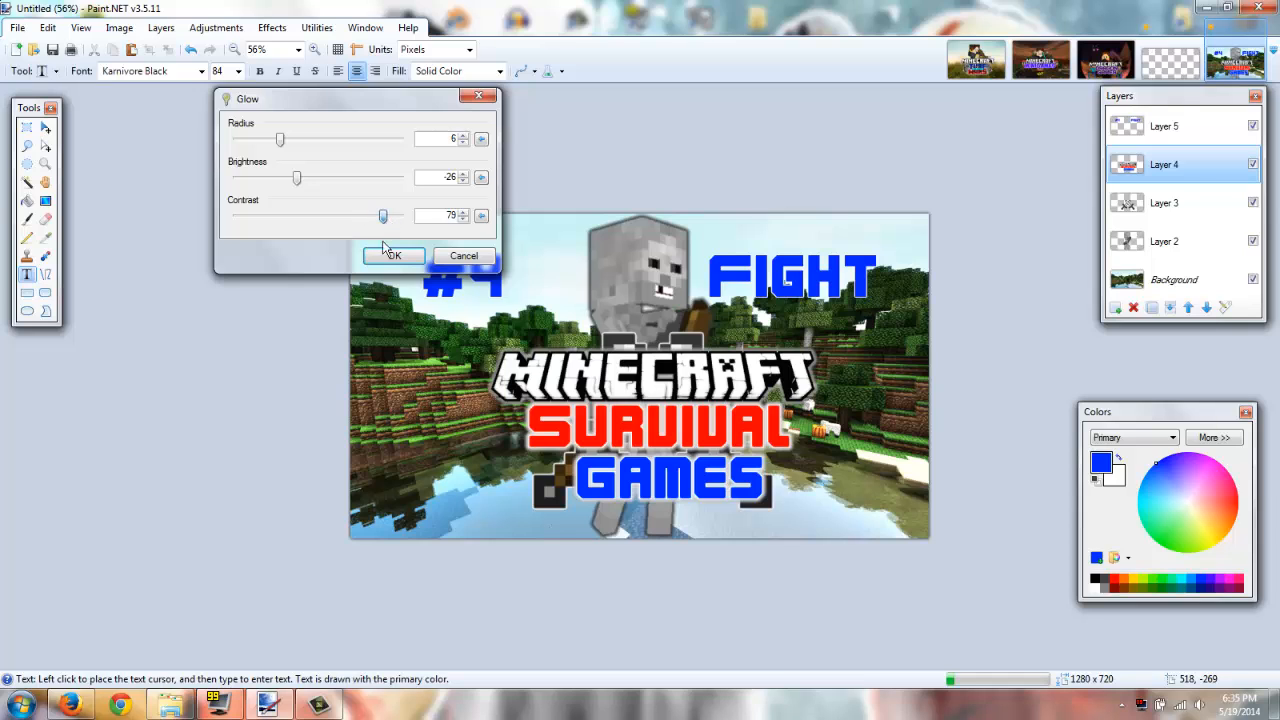
{"action": "left_click", "coordinate": [392, 256]}
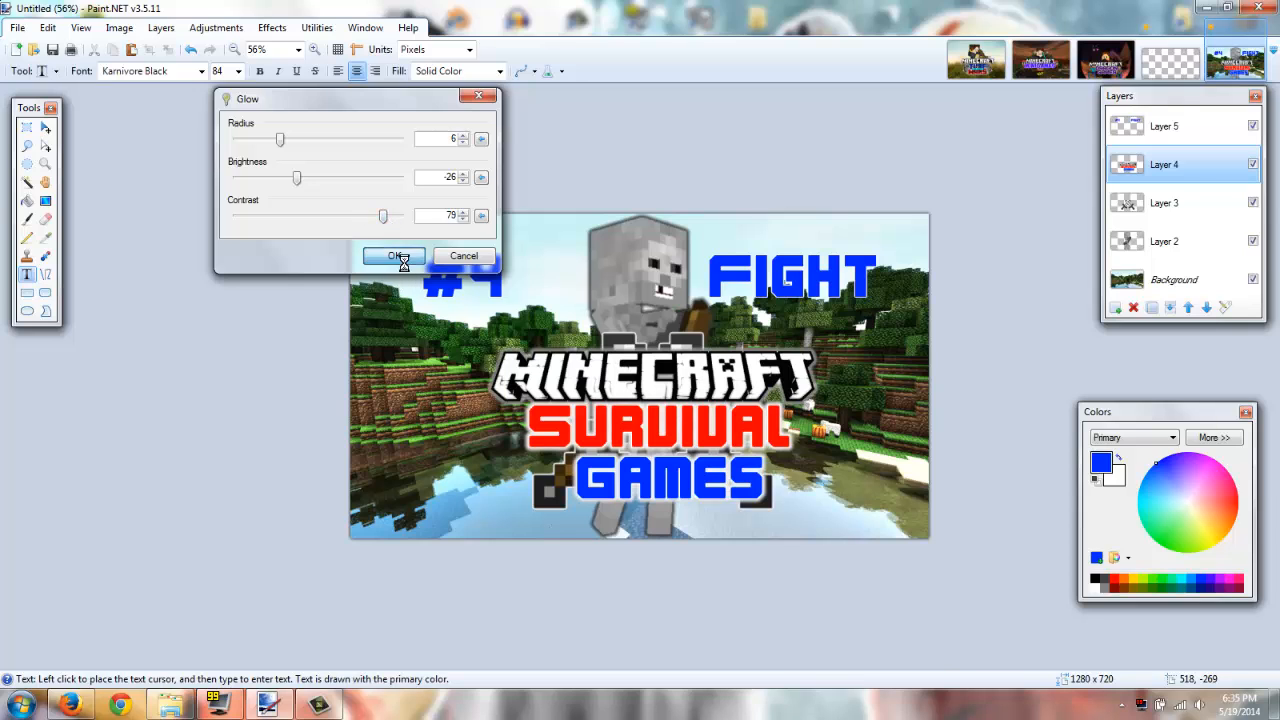
Step: Apply the same Glow to the "#4" and "FIGHT" text on Layer 5, with brightness -26 and contrast 79
{"action": "left_click", "coordinate": [1152, 130]}
{"action": "left_click", "coordinate": [270, 28]}
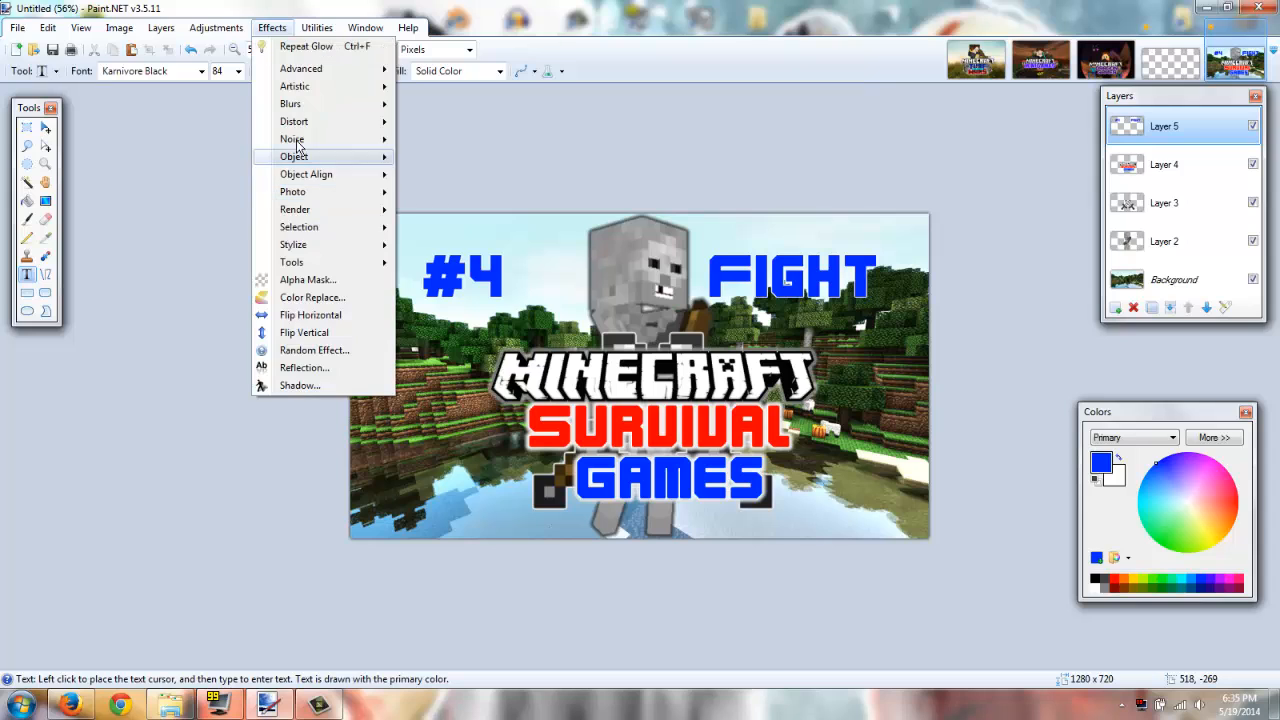
{"action": "mouse_move", "coordinate": [300, 157]}
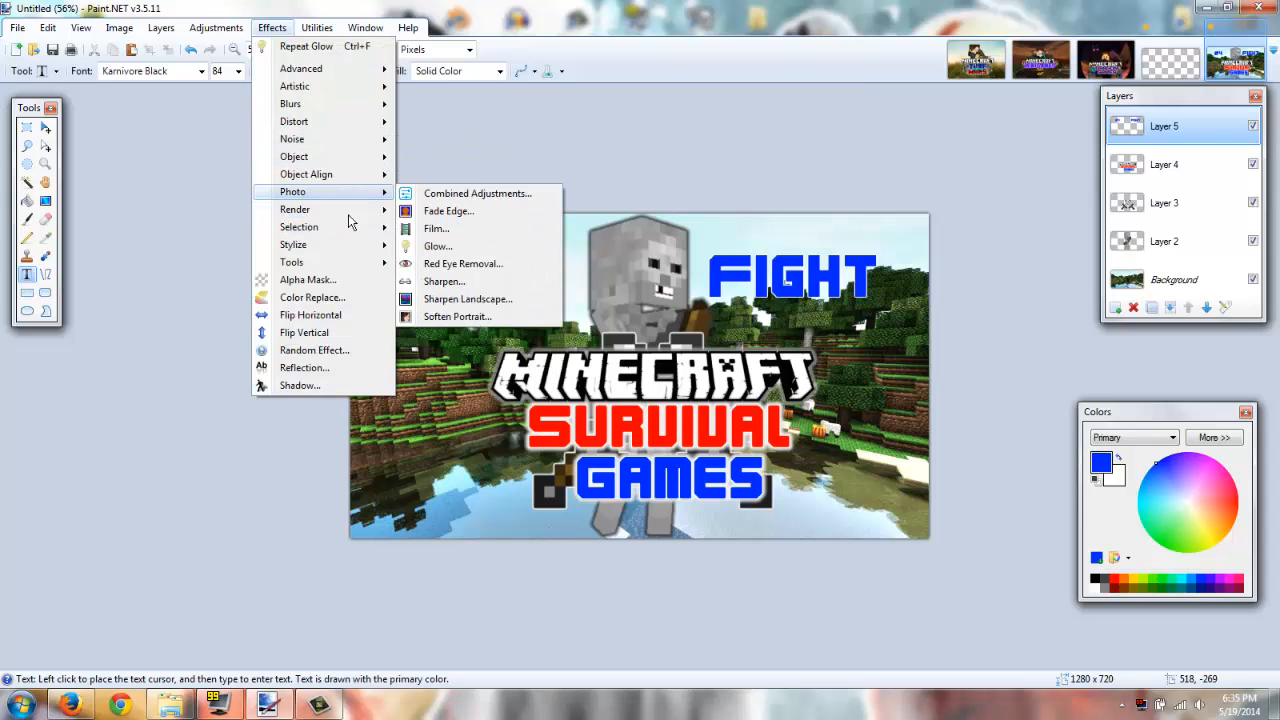
{"action": "left_click", "coordinate": [430, 246]}
{"action": "left_click_drag", "start_coordinate": [644, 252], "coordinate": [393, 85]}
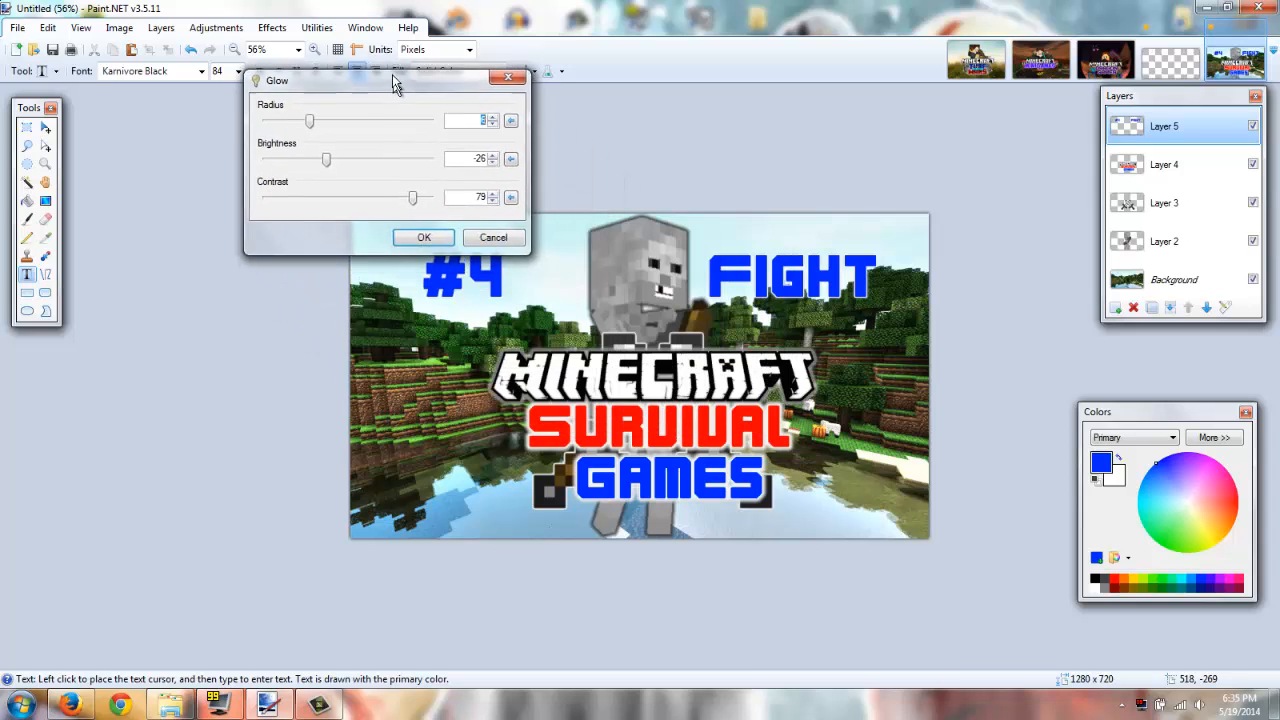
{"action": "left_click", "coordinate": [424, 237]}
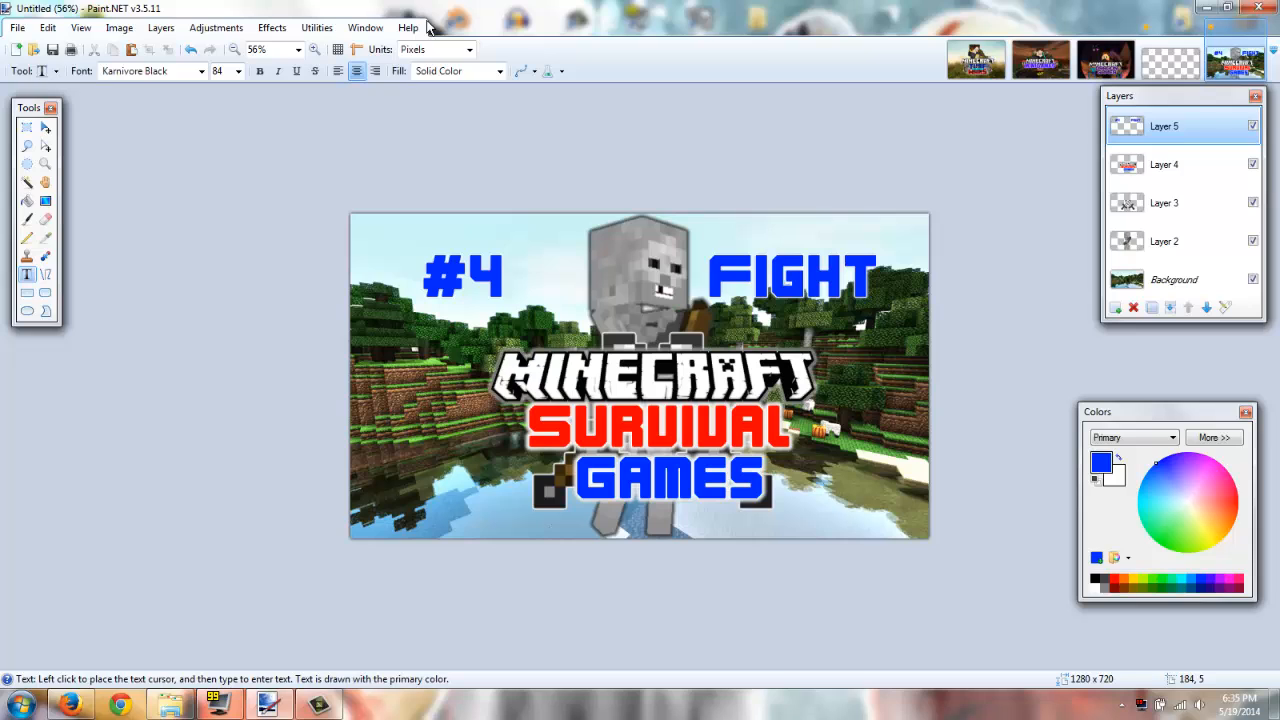
{"action": "scroll", "coordinate": [523, 271], "scroll_direction": "down", "scroll_amount": 2}
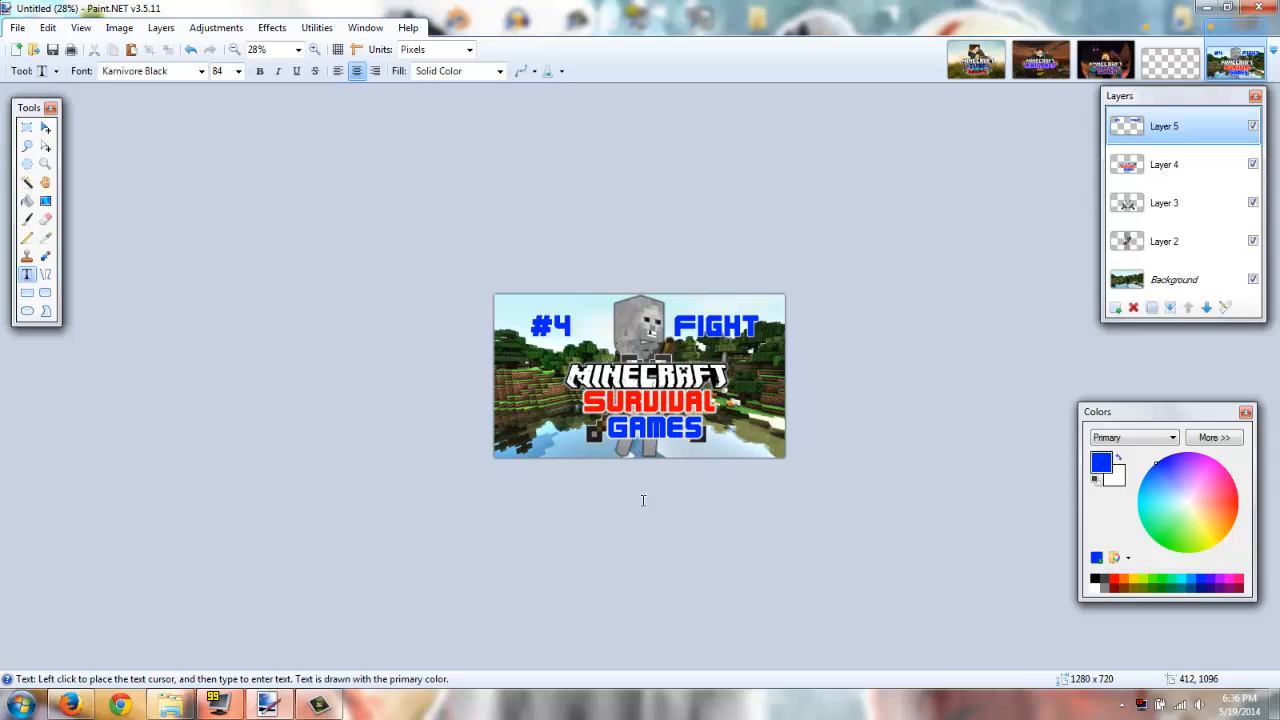
{"action": "left_click", "coordinate": [1105, 60]}
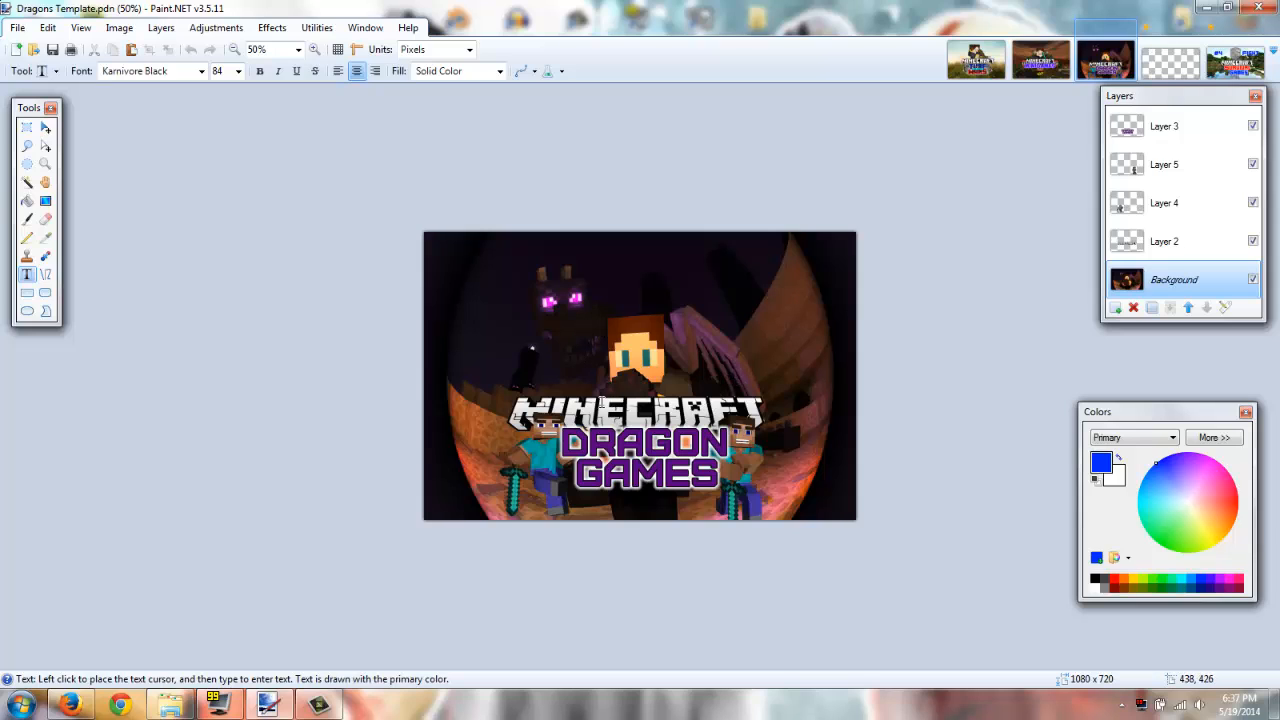
{"action": "left_click", "coordinate": [1234, 60]}
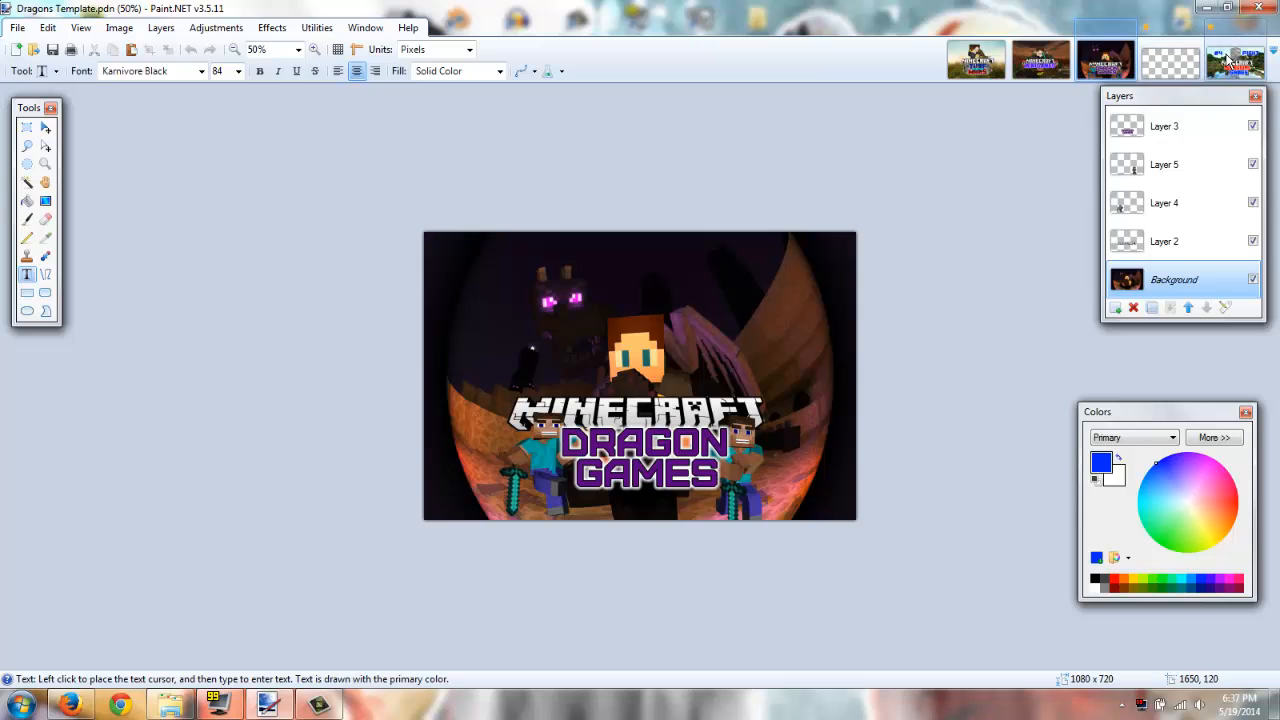